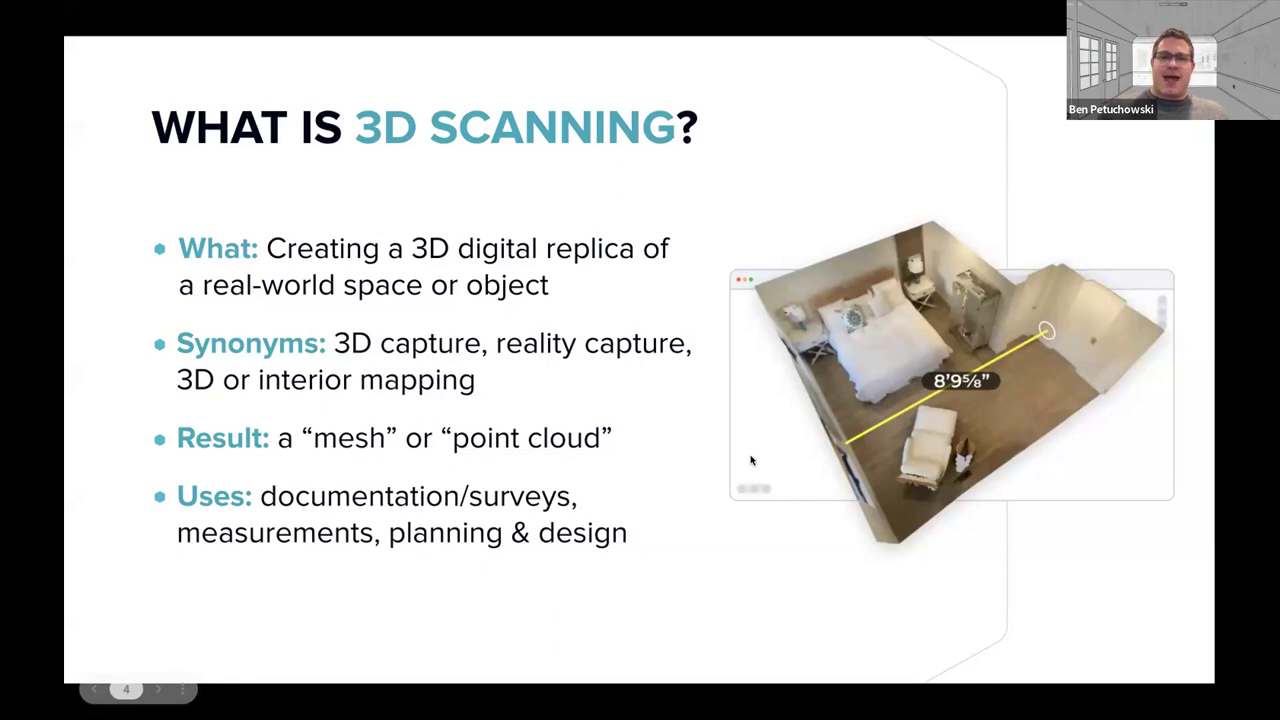
Advance past the tripod scanners slide to slide 6, "The New Frontier: Mobile 3D Scanning"
{"action": "key", "text": "Right"}
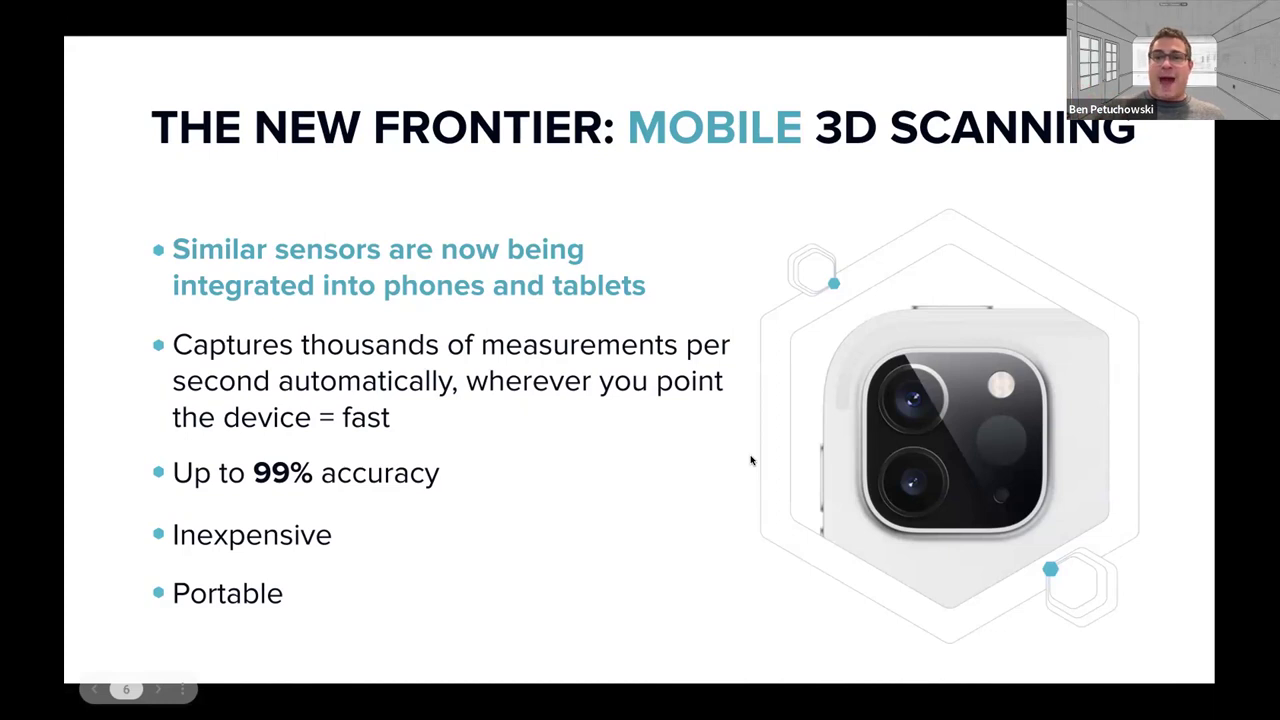
Advance the slideshow to slide 7, "What is Canvas?", about the iOS scanning app
{"action": "key", "text": "Right"}
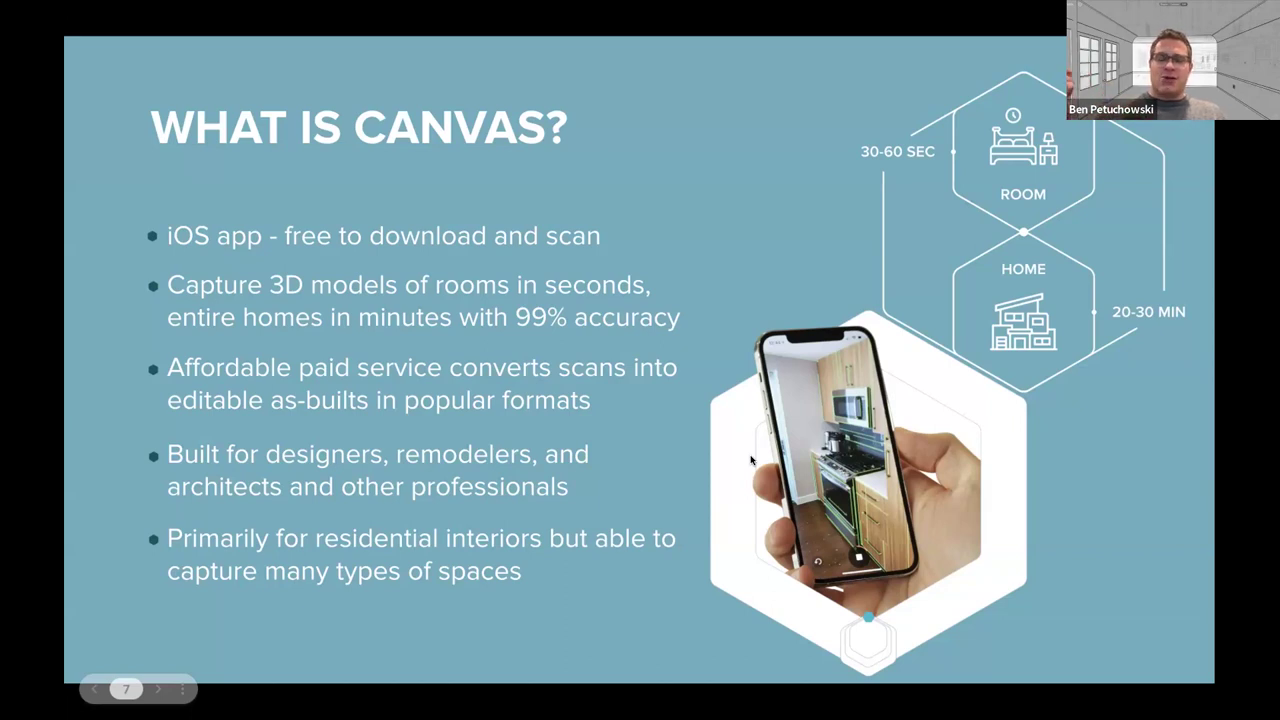
Advance to slide 8, "From Scan to CAD", with its 3D and 2D pricing
{"action": "key", "text": "Right"}
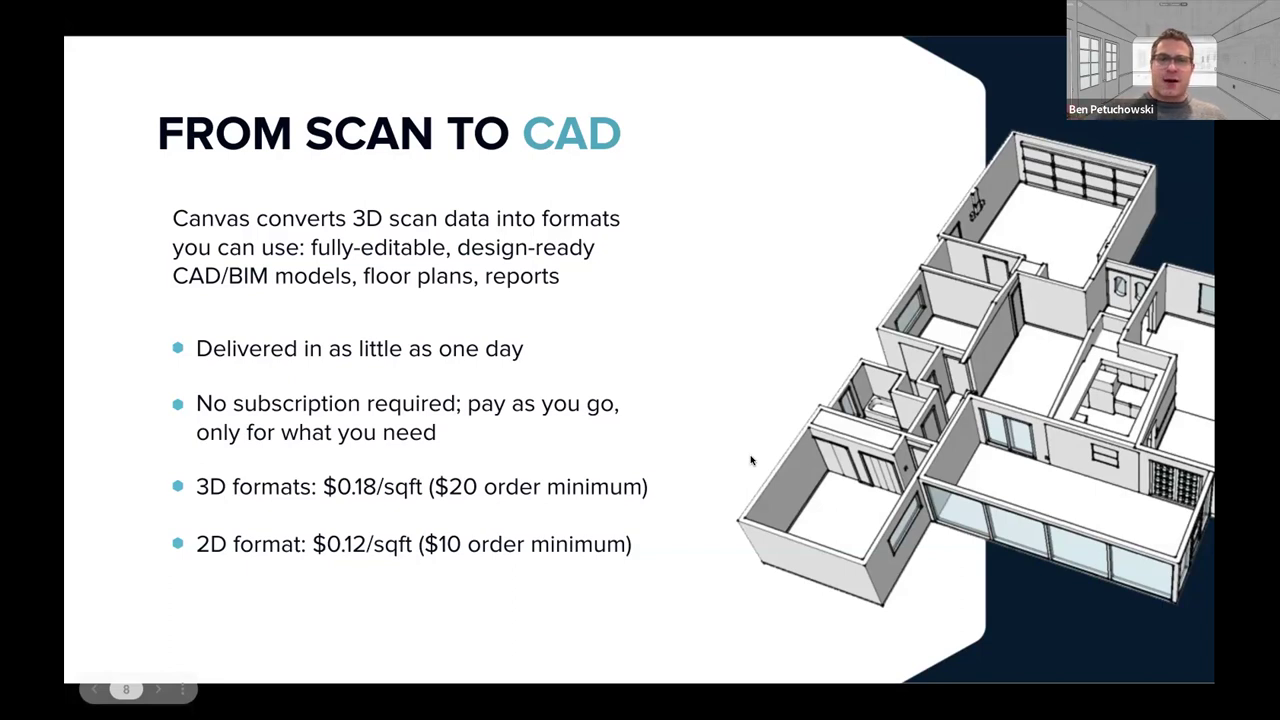
Advance to slide 9, "Directly Supported Outputs", listing 3D CAD/BIM and 2D floor plan formats
{"action": "key", "text": "Right"}
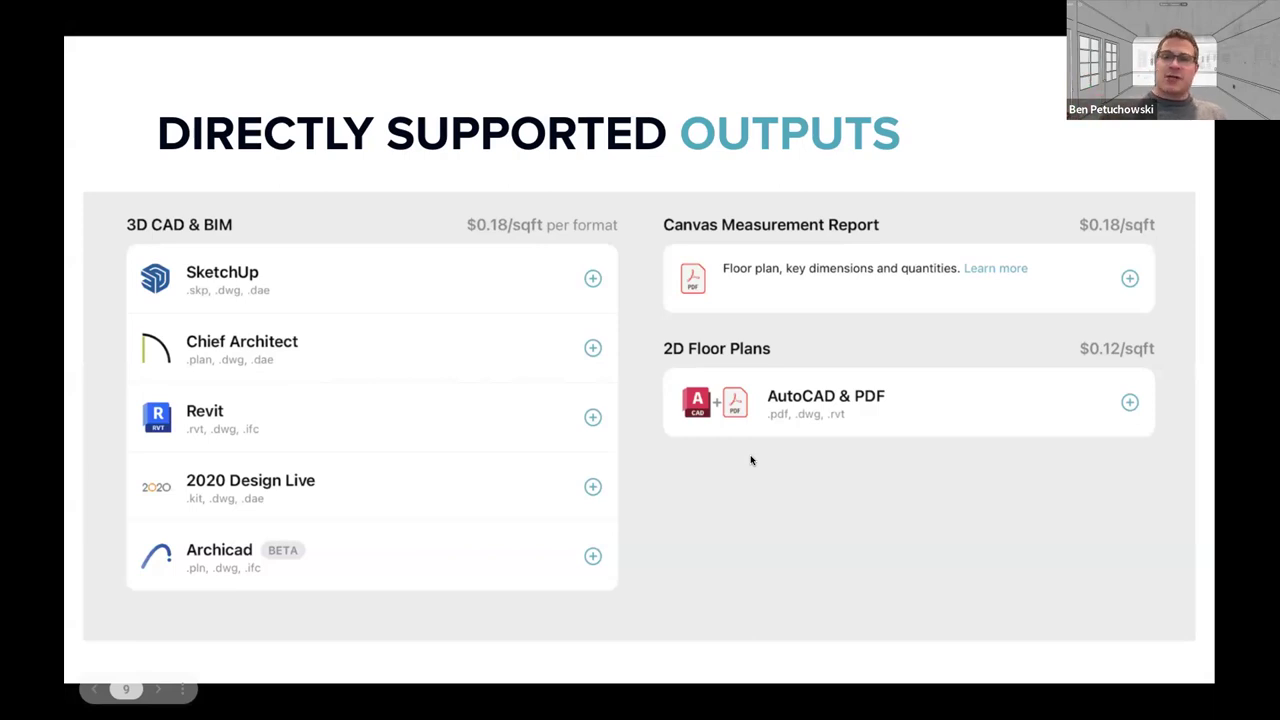
Advance to slide 10, "As-Builts: Standards + Details"
{"action": "key", "text": "Right"}
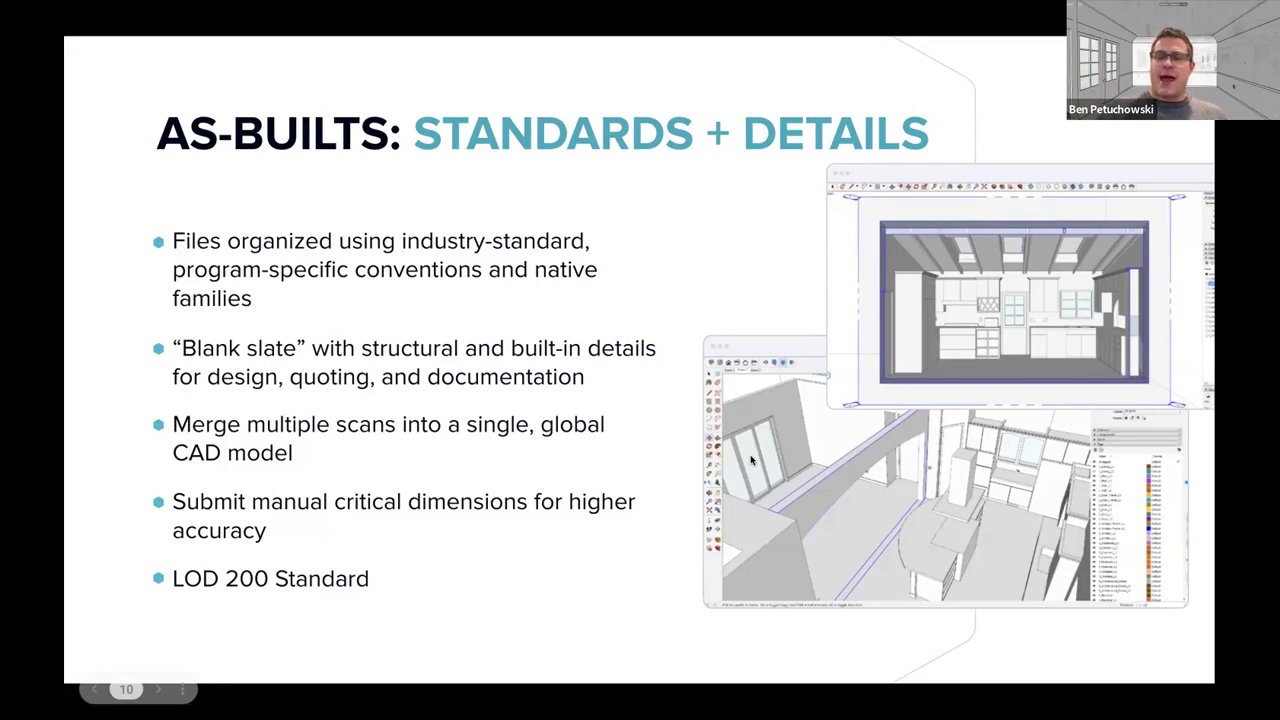
Advance past the getting-started slide to slide 12, "How to Scan"
{"action": "key", "text": "Right"}
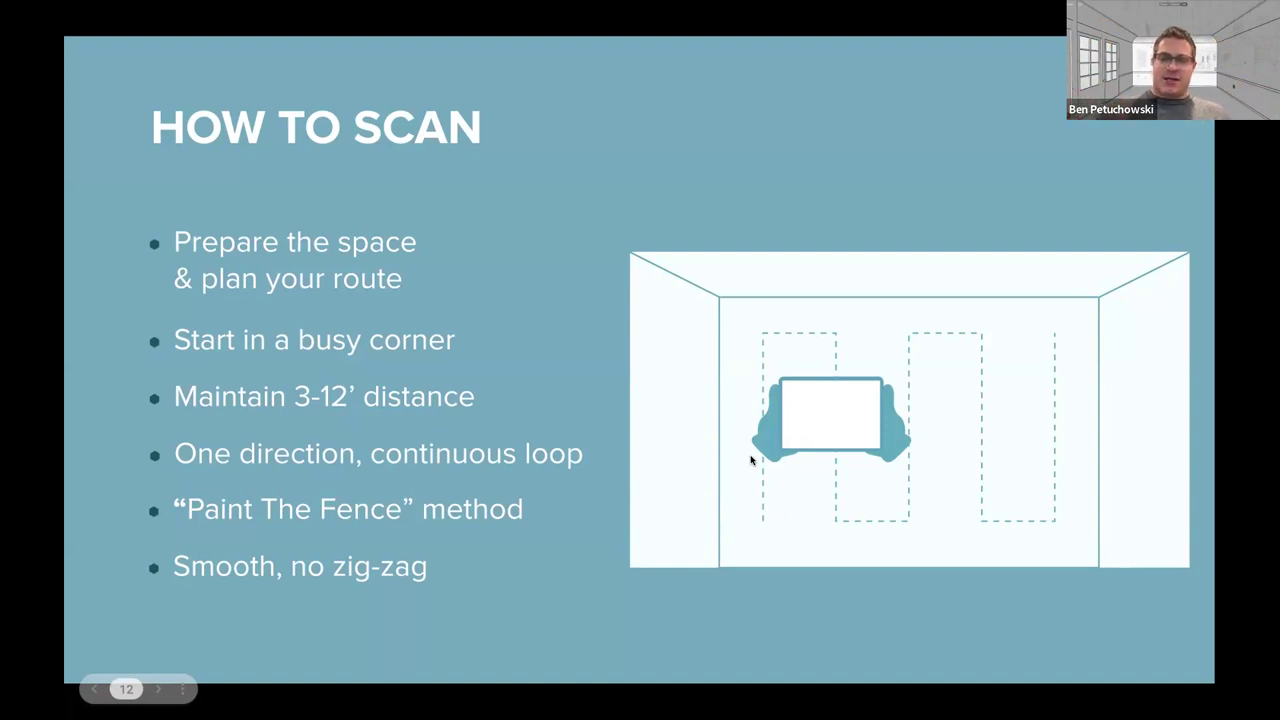
Advance to slide 13, "Download the Correct App", showing the QR code and promo offer
{"action": "key", "text": "Right"}
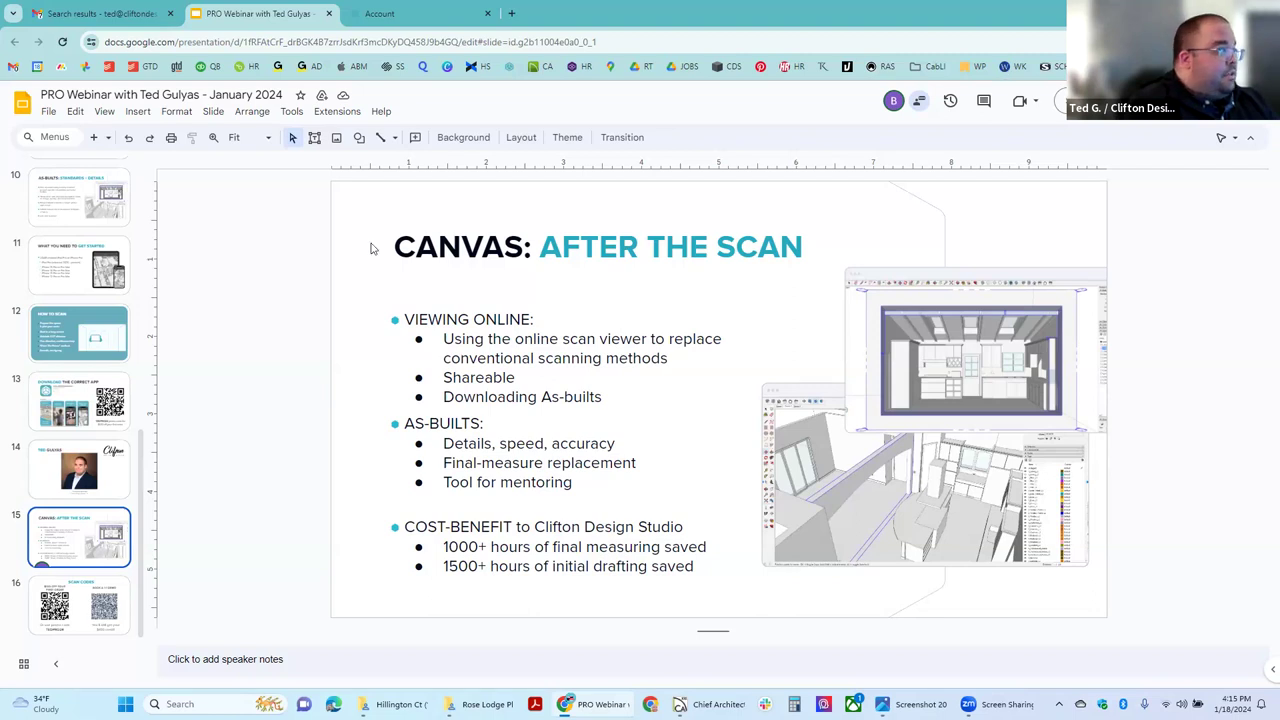
Open the Dec 4, 2023 Hillington 2 scan from the Canvas order page, shown as the Original mesh
{"action": "key", "text": "super+Down"}
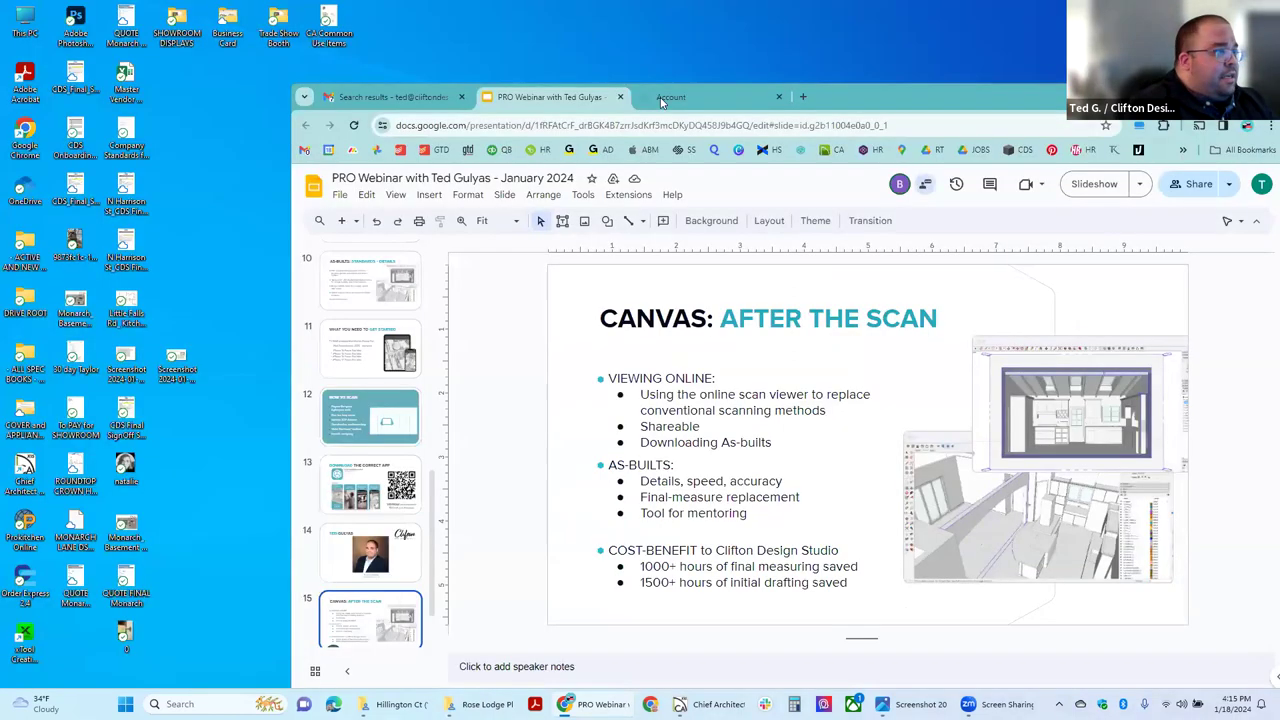
{"action": "left_click", "coordinate": [700, 91]}
{"action": "double_click", "coordinate": [906, 91]}
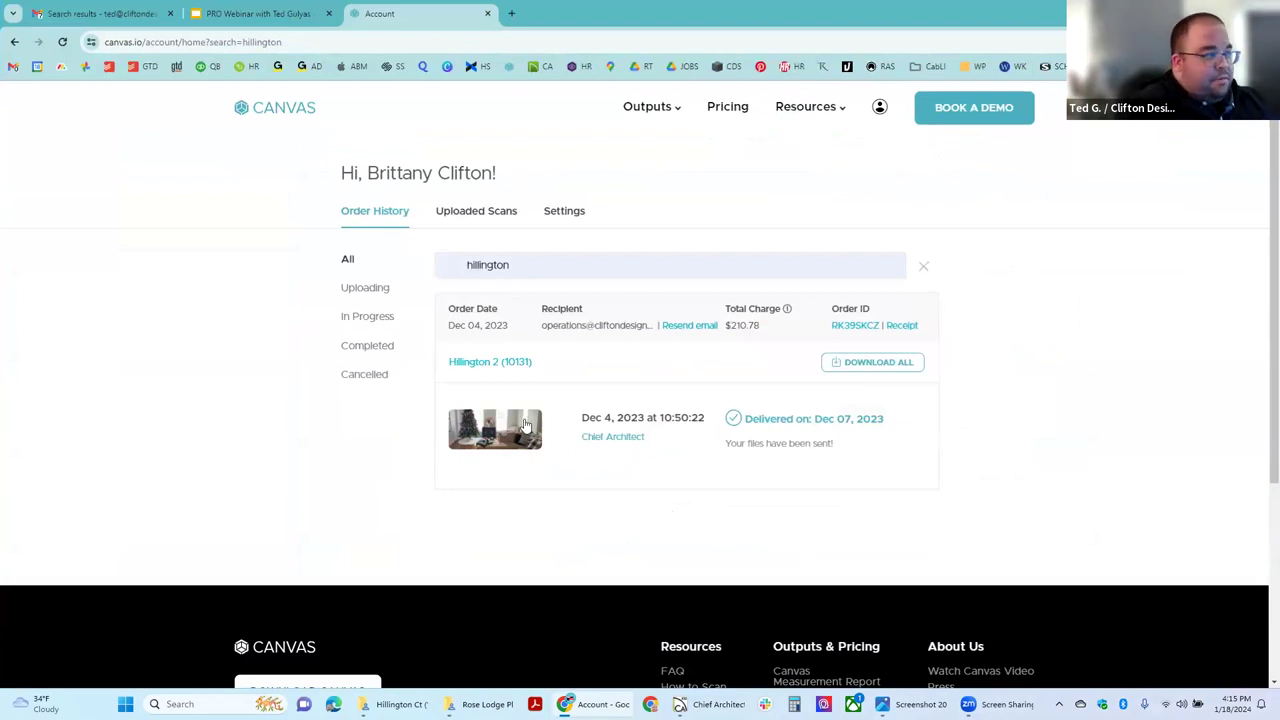
{"action": "left_click", "coordinate": [505, 434]}
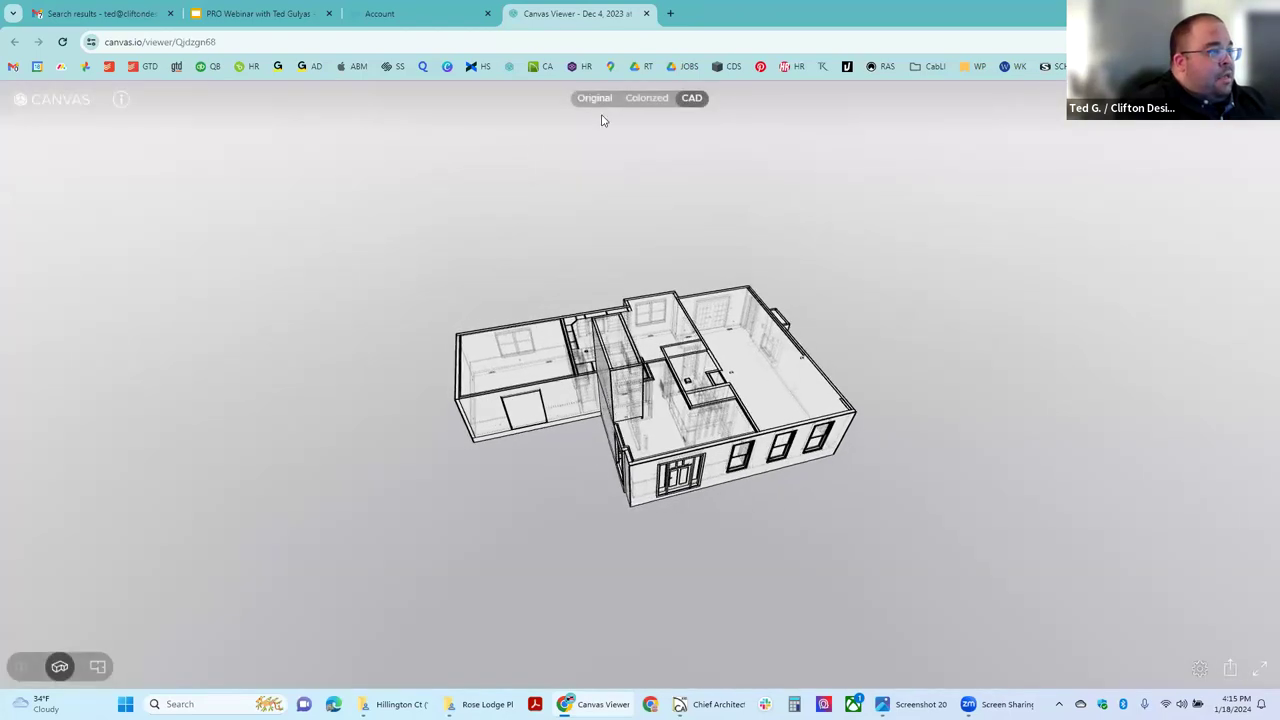
{"action": "left_click", "coordinate": [594, 98]}
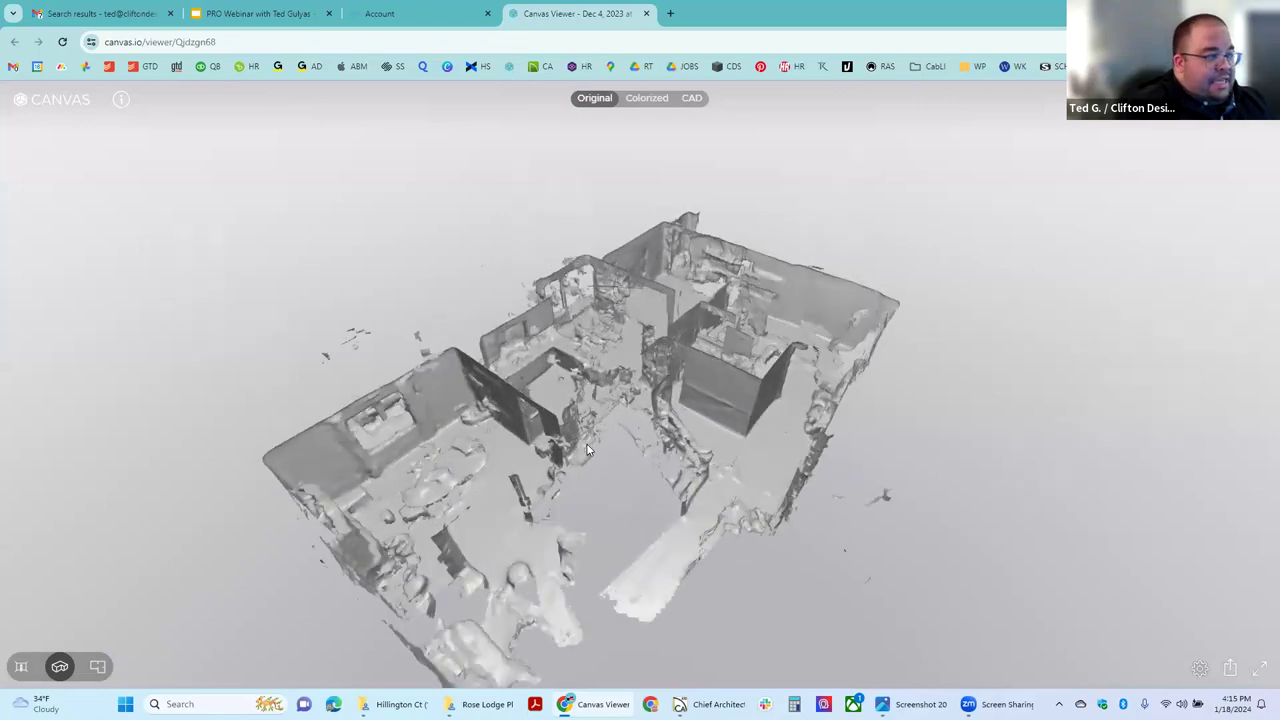
Zoom and orbit into the rooms to face a doorway at floor level, then switch to Colorized rendering
{"action": "scroll", "coordinate": [587, 447], "scroll_direction": "up", "scroll_amount": 5}
{"action": "left_click_drag", "start_coordinate": [635, 379], "coordinate": [805, 300]}
{"action": "left_click_drag", "start_coordinate": [922, 304], "coordinate": [860, 474]}
{"action": "scroll", "coordinate": [780, 547], "scroll_direction": "up", "scroll_amount": 10}
{"action": "left_click_drag", "start_coordinate": [1014, 489], "coordinate": [660, 465]}
{"action": "left_click", "coordinate": [637, 100]}
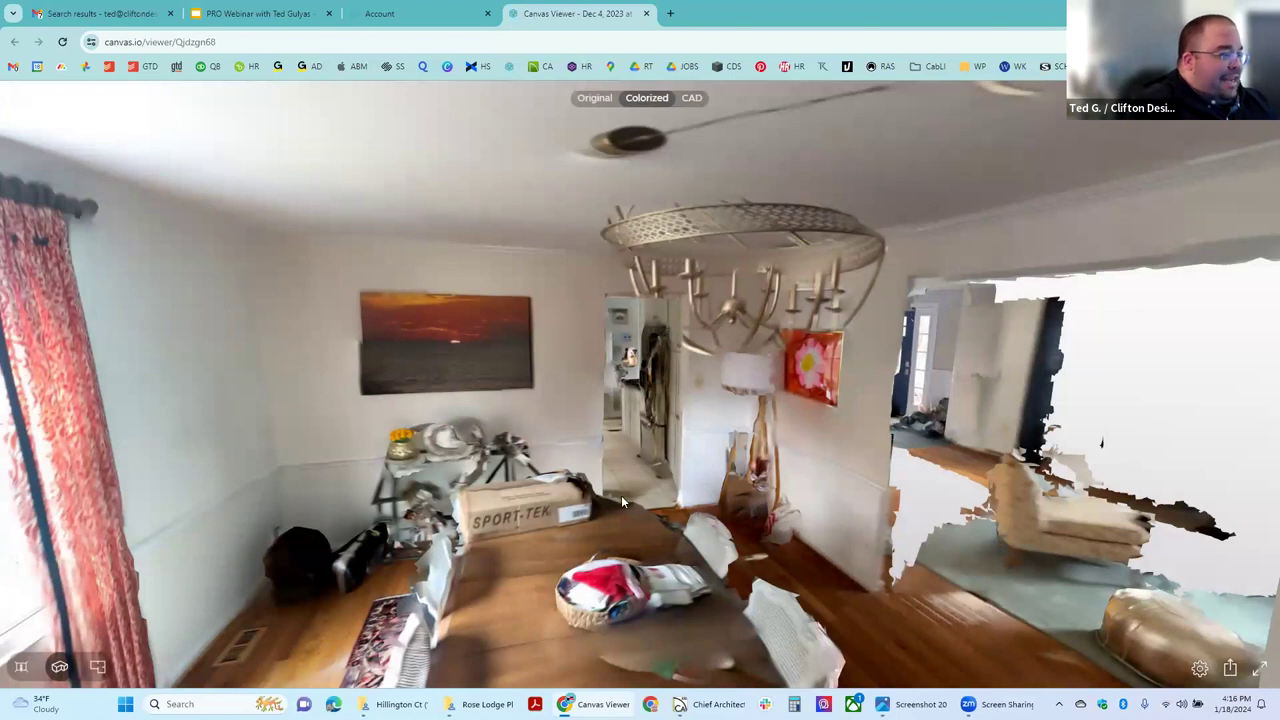
Walk the colorized scan forward through the dining room doorway toward the kitchen
{"action": "left_click", "coordinate": [765, 556]}
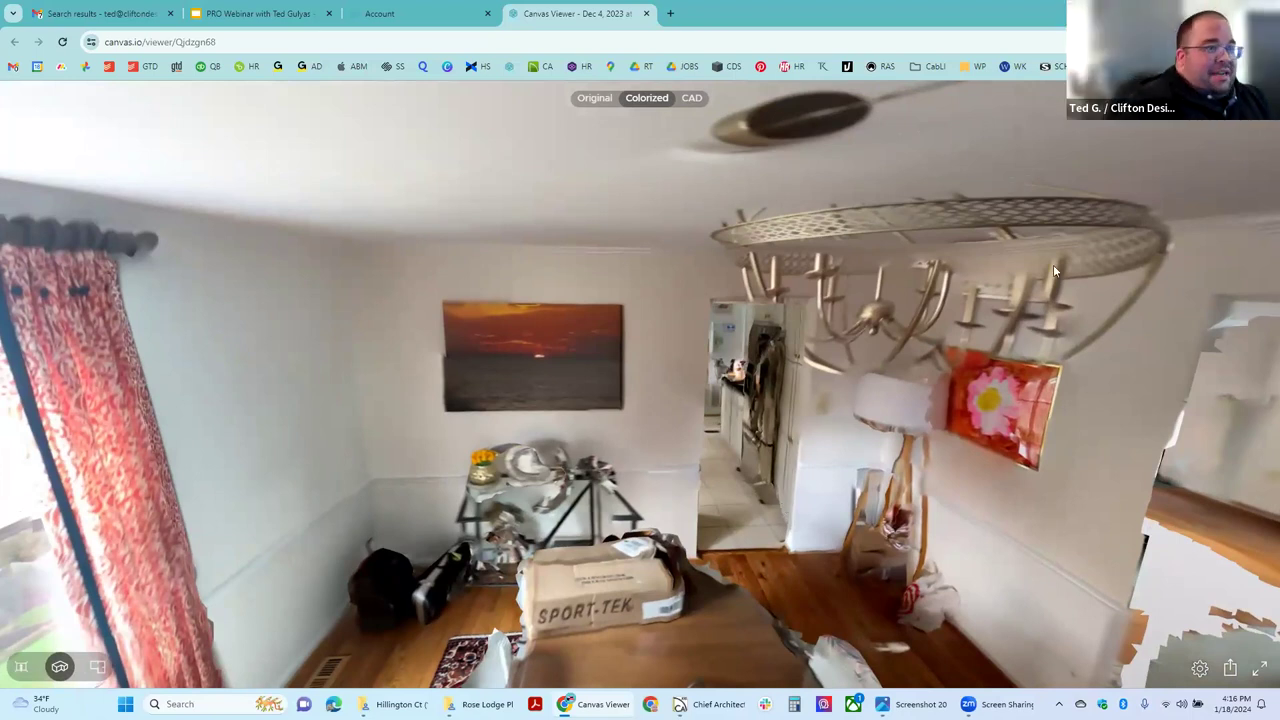
{"action": "scroll", "coordinate": [789, 521], "scroll_direction": "down", "scroll_amount": 2}
{"action": "left_click", "coordinate": [704, 385]}
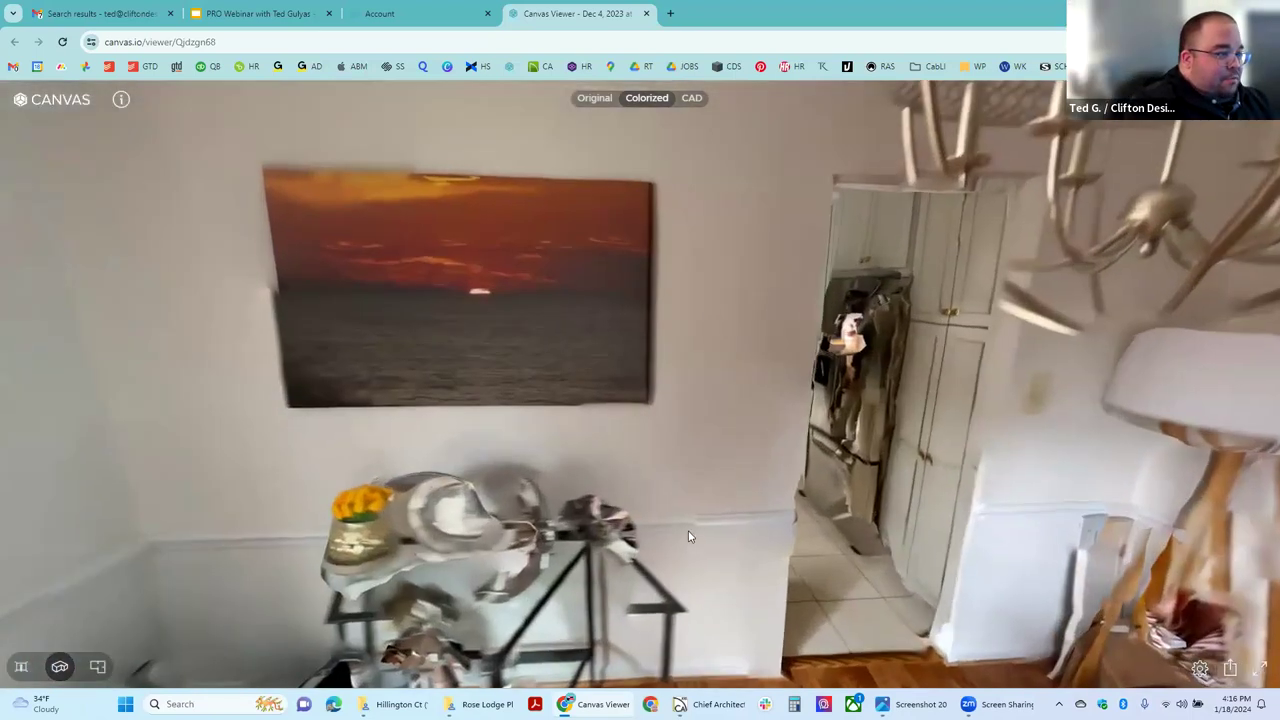
{"action": "right_click", "coordinate": [651, 361]}
{"action": "left_click", "coordinate": [610, 360]}
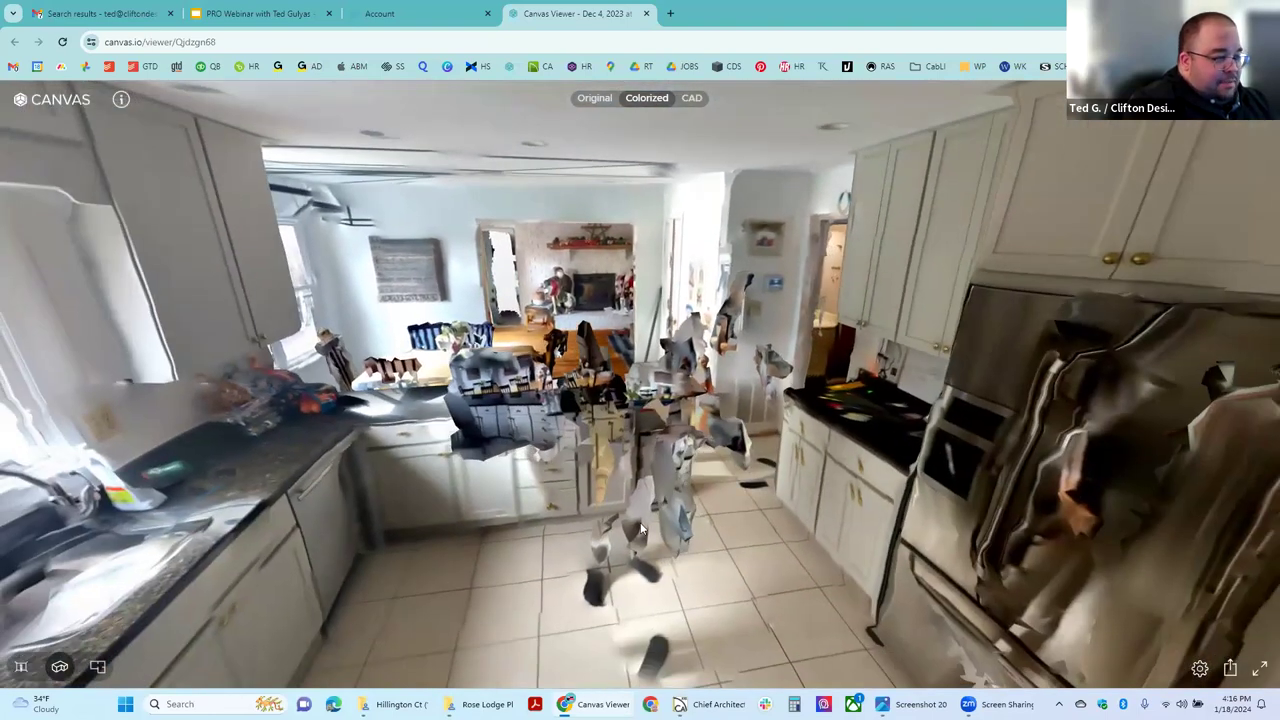
{"action": "scroll", "coordinate": [633, 406], "scroll_direction": "up", "scroll_amount": 3}
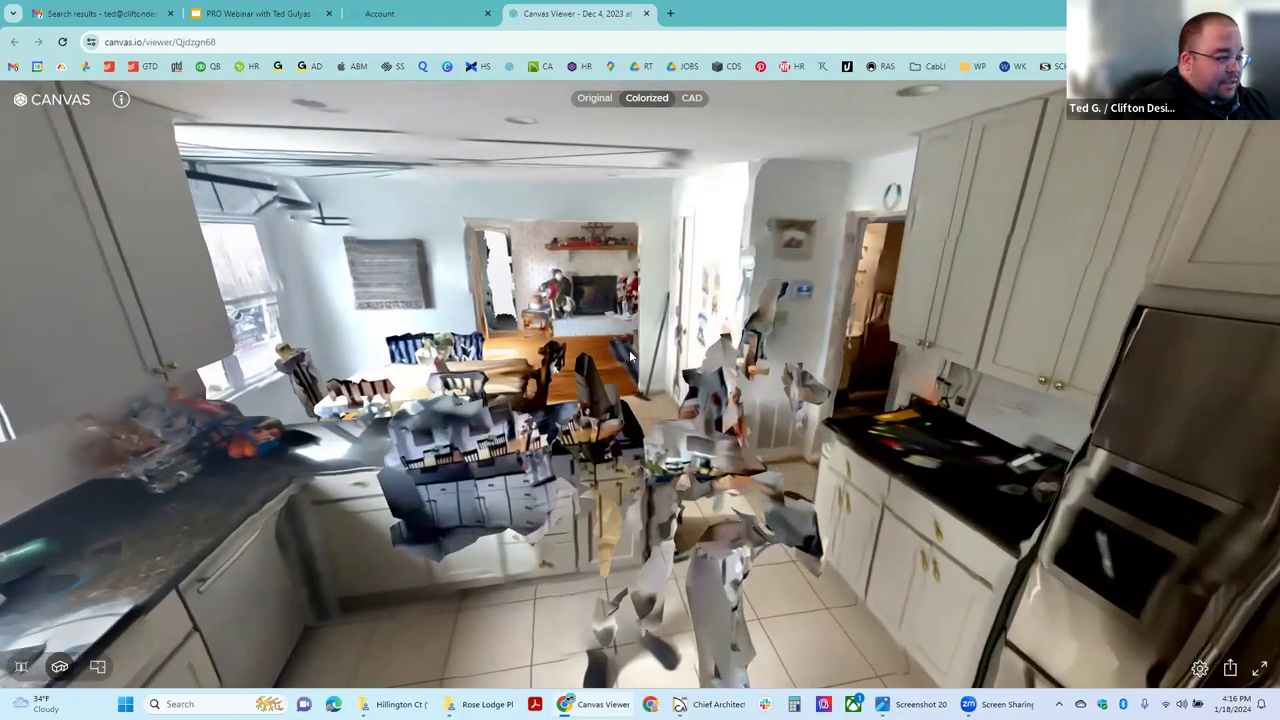
Walk through the living room past the couch and back into the kitchen to the sink window
{"action": "left_click", "coordinate": [624, 317]}
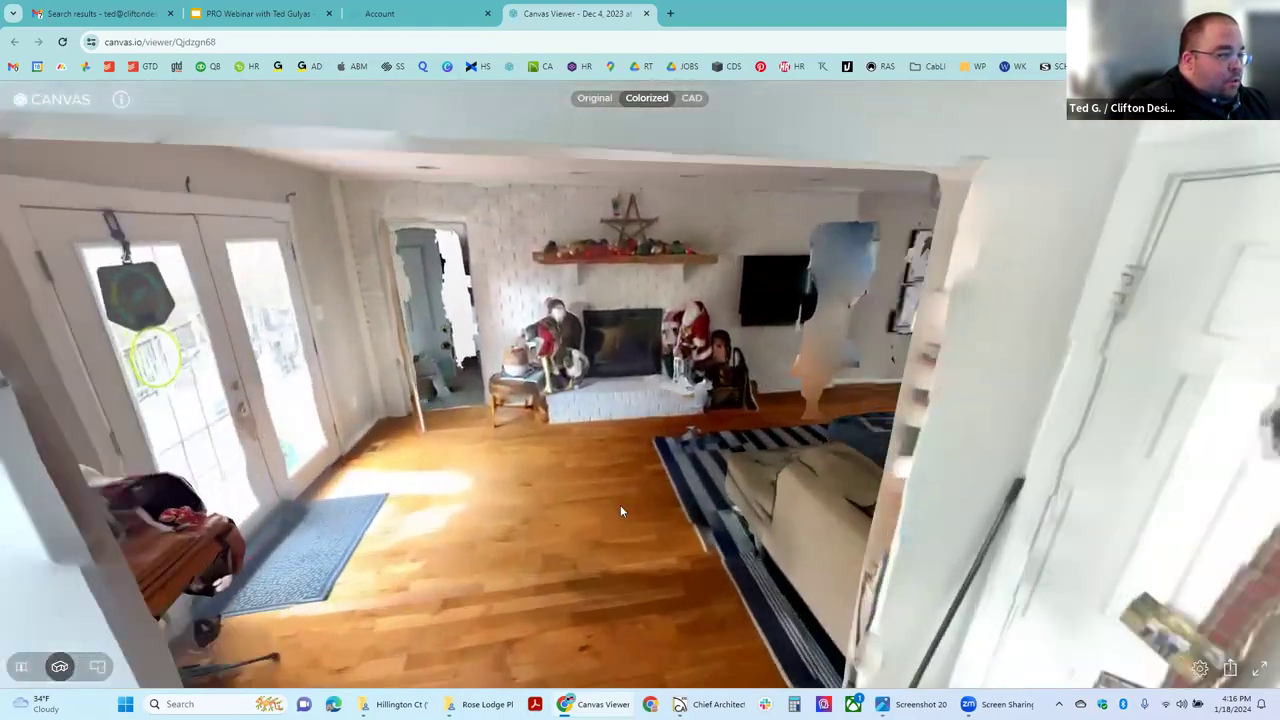
{"action": "left_click", "coordinate": [620, 505]}
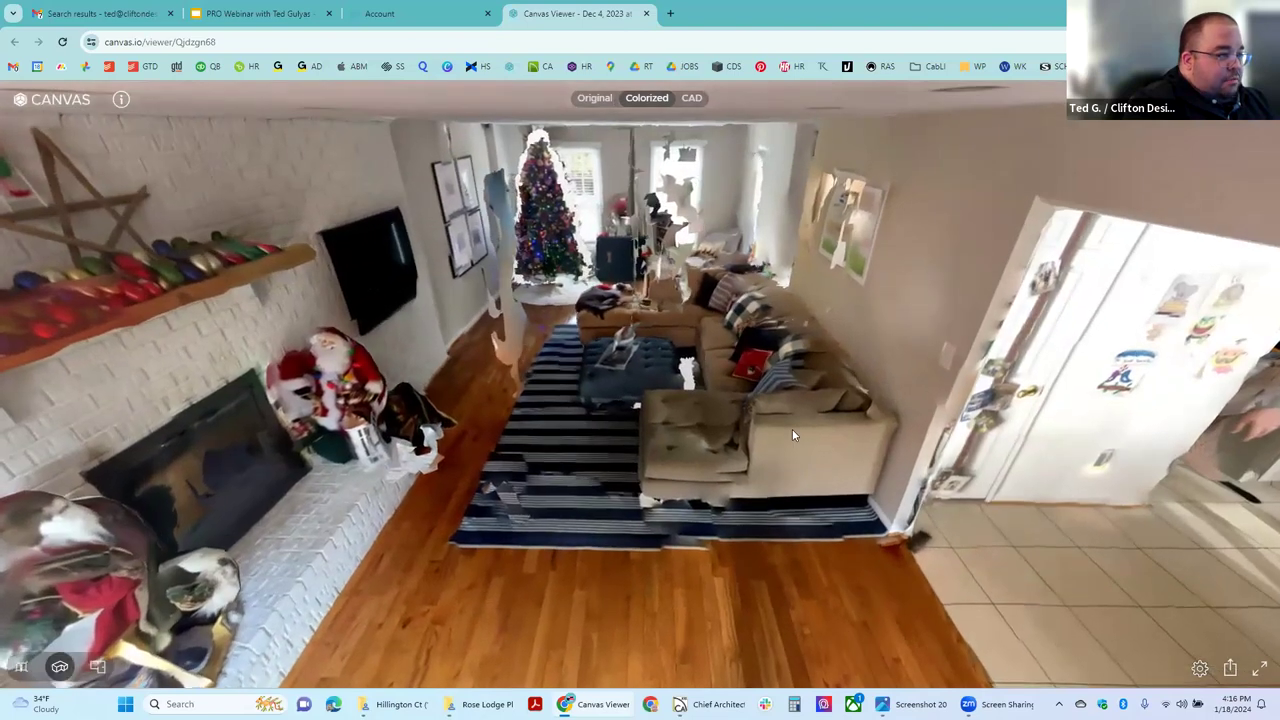
{"action": "left_click", "coordinate": [792, 429]}
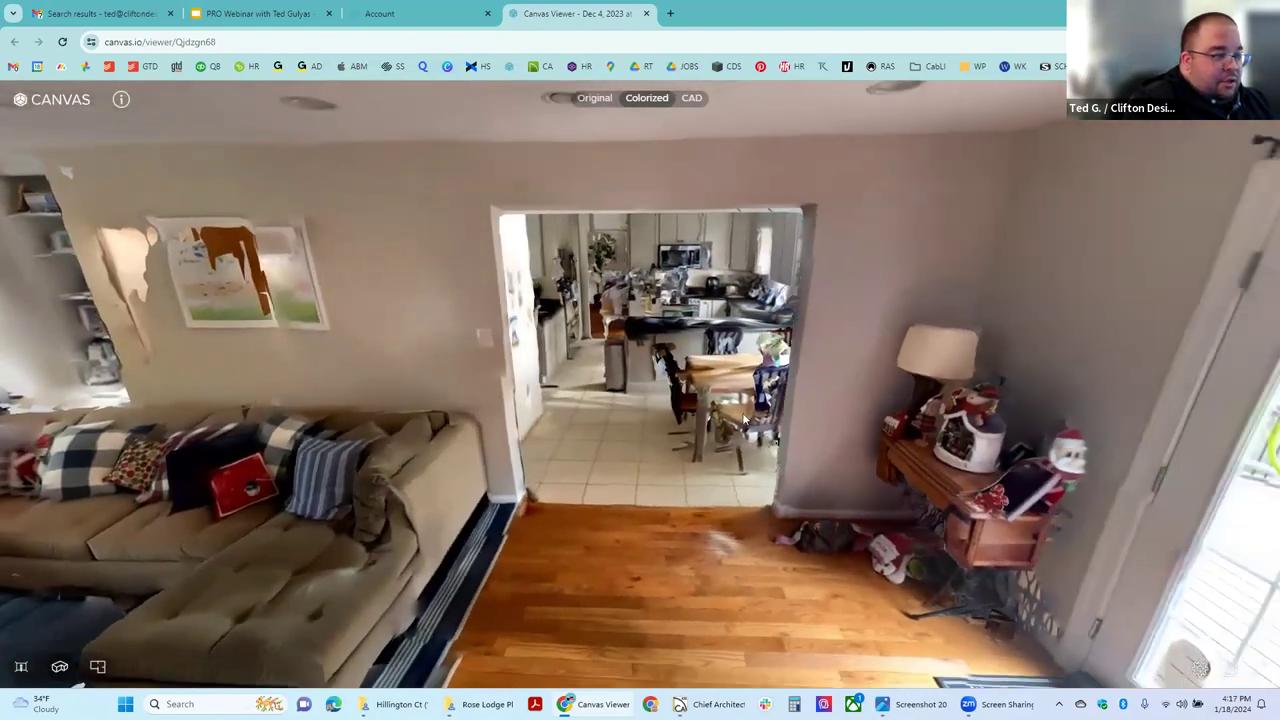
{"action": "left_click", "coordinate": [690, 573]}
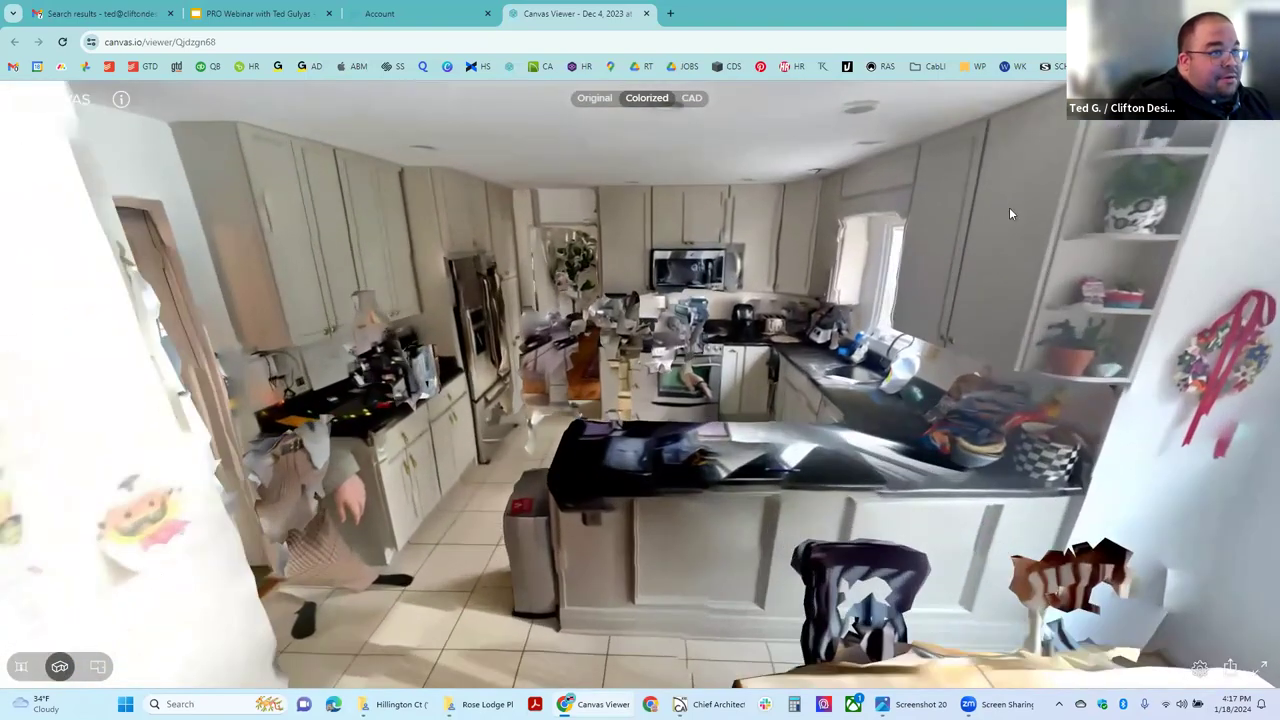
{"action": "left_click", "coordinate": [721, 327]}
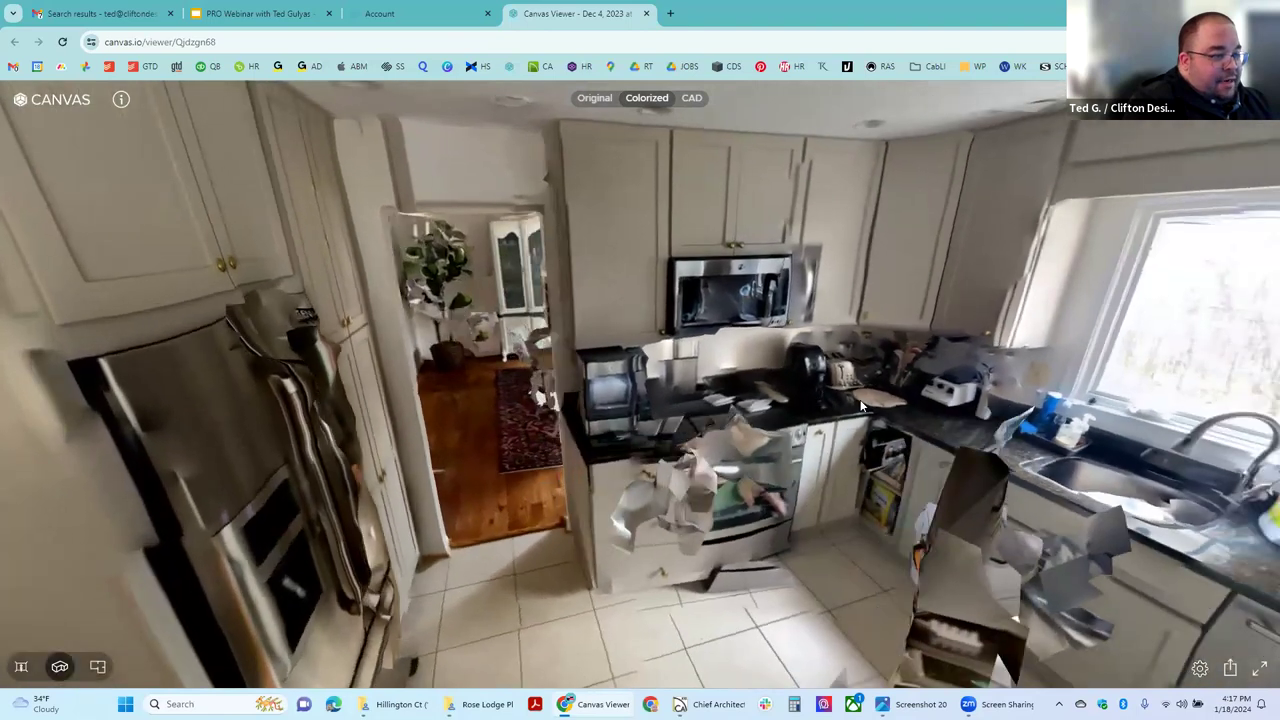
{"action": "left_click", "coordinate": [862, 405]}
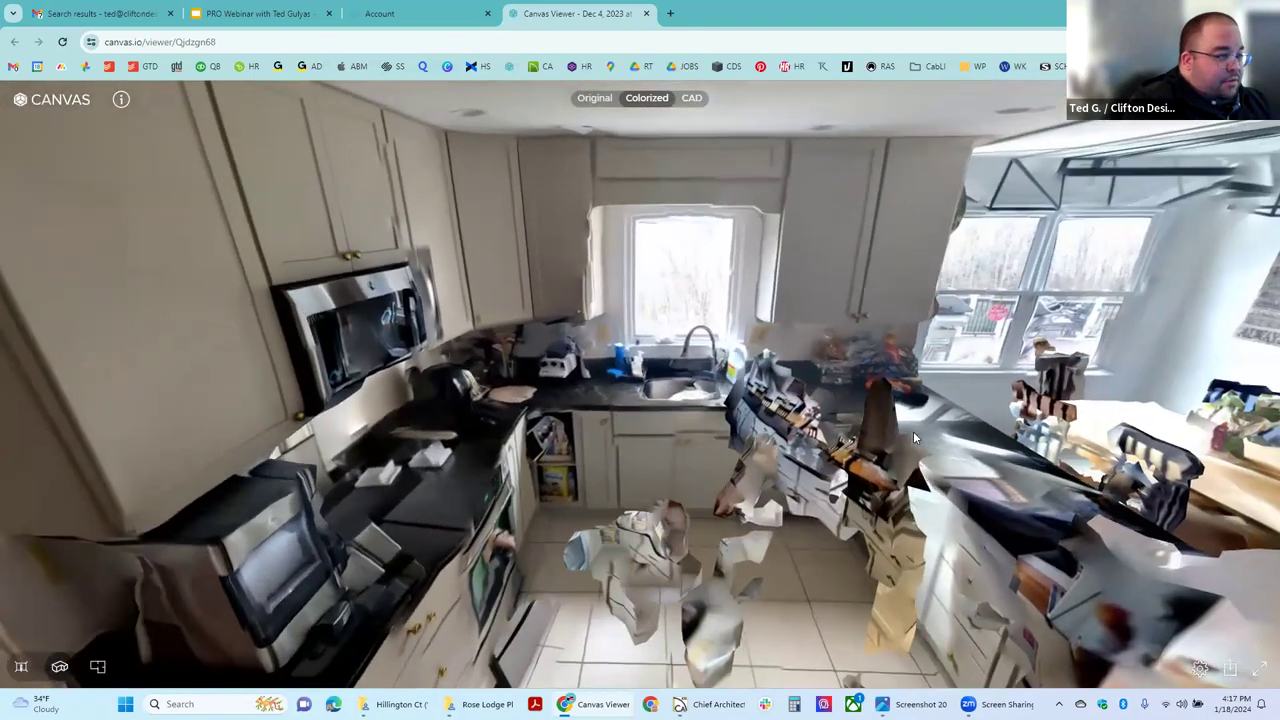
{"action": "left_click", "coordinate": [770, 291]}
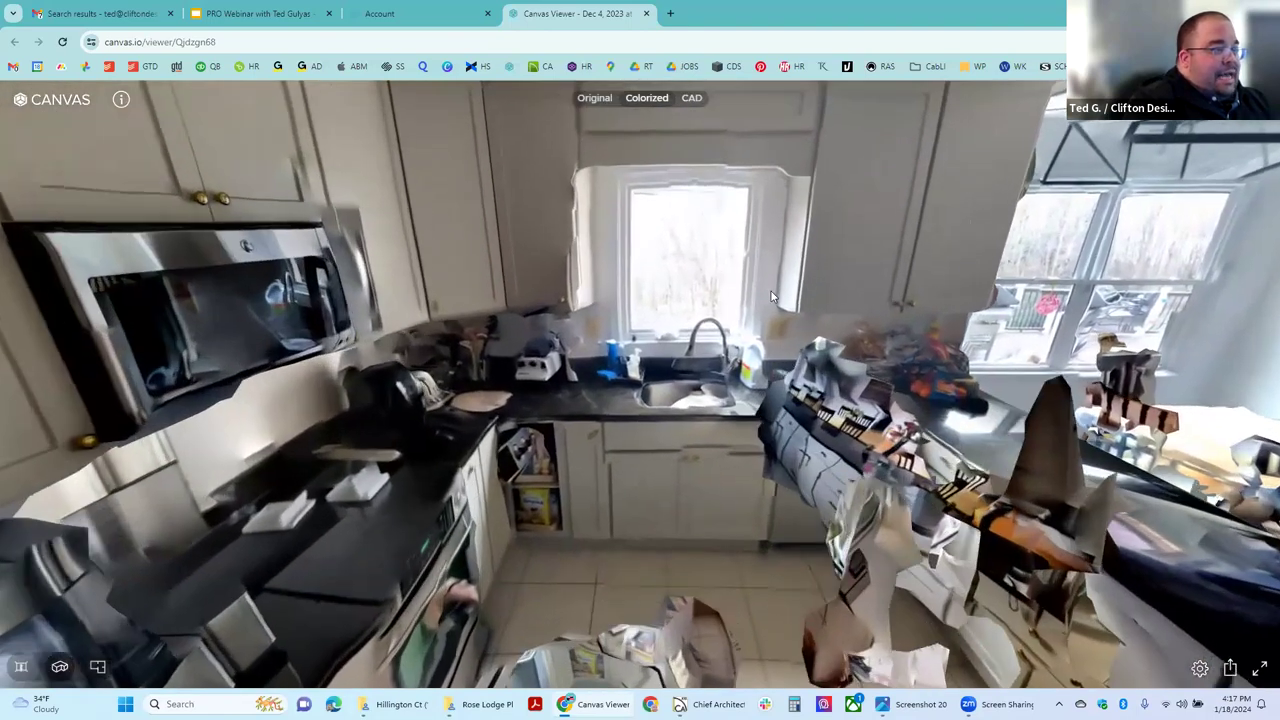
Measure across the sink window, getting 3'6½"
{"action": "key", "text": "m"}
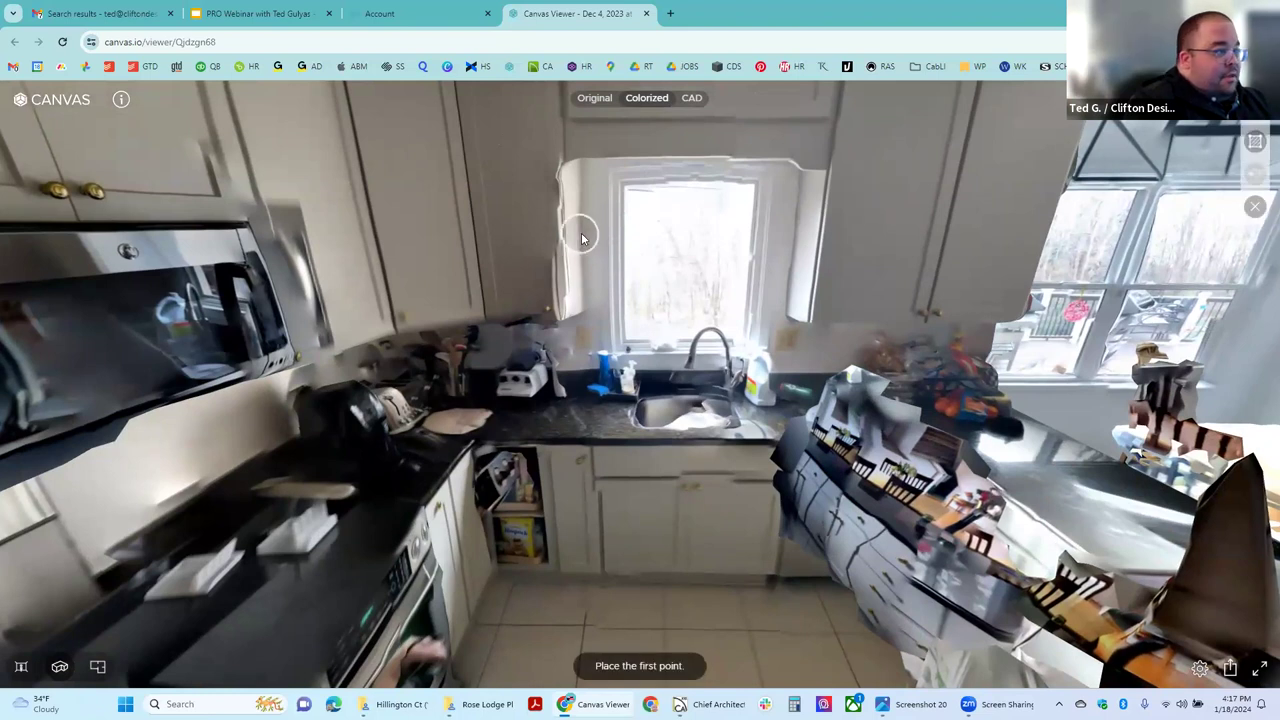
{"action": "left_click", "coordinate": [583, 238]}
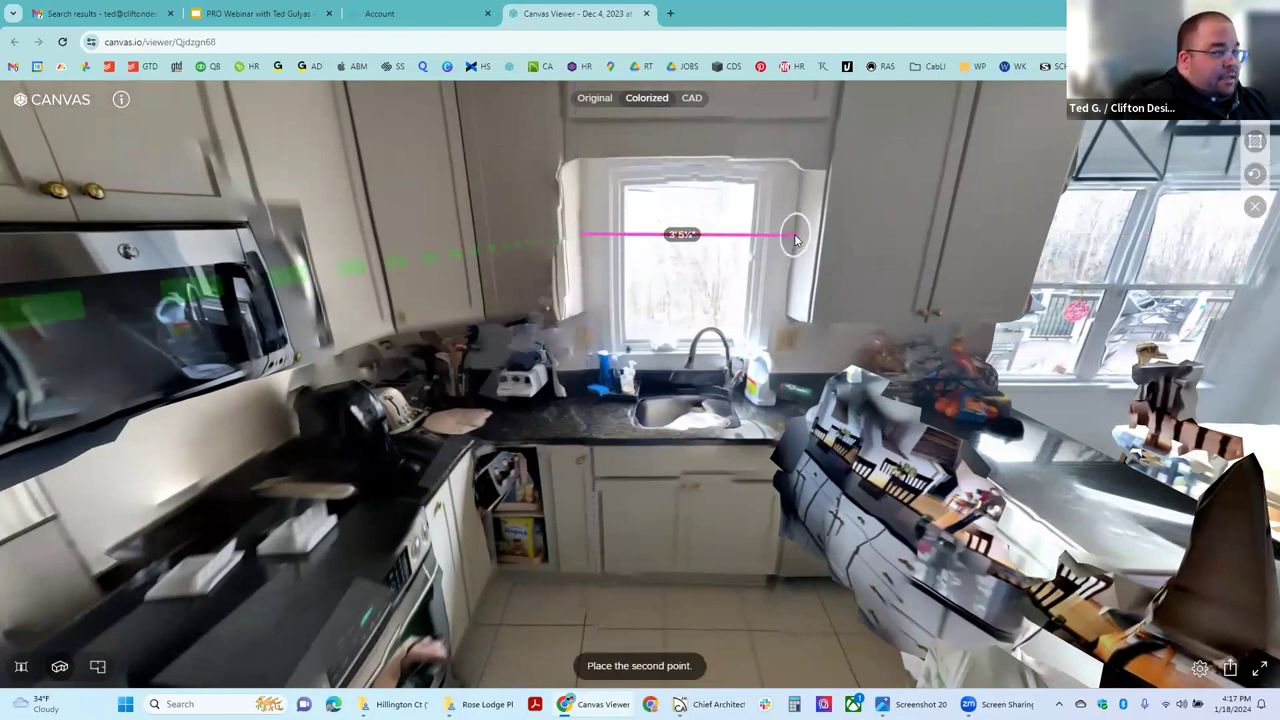
{"action": "left_click", "coordinate": [794, 237]}
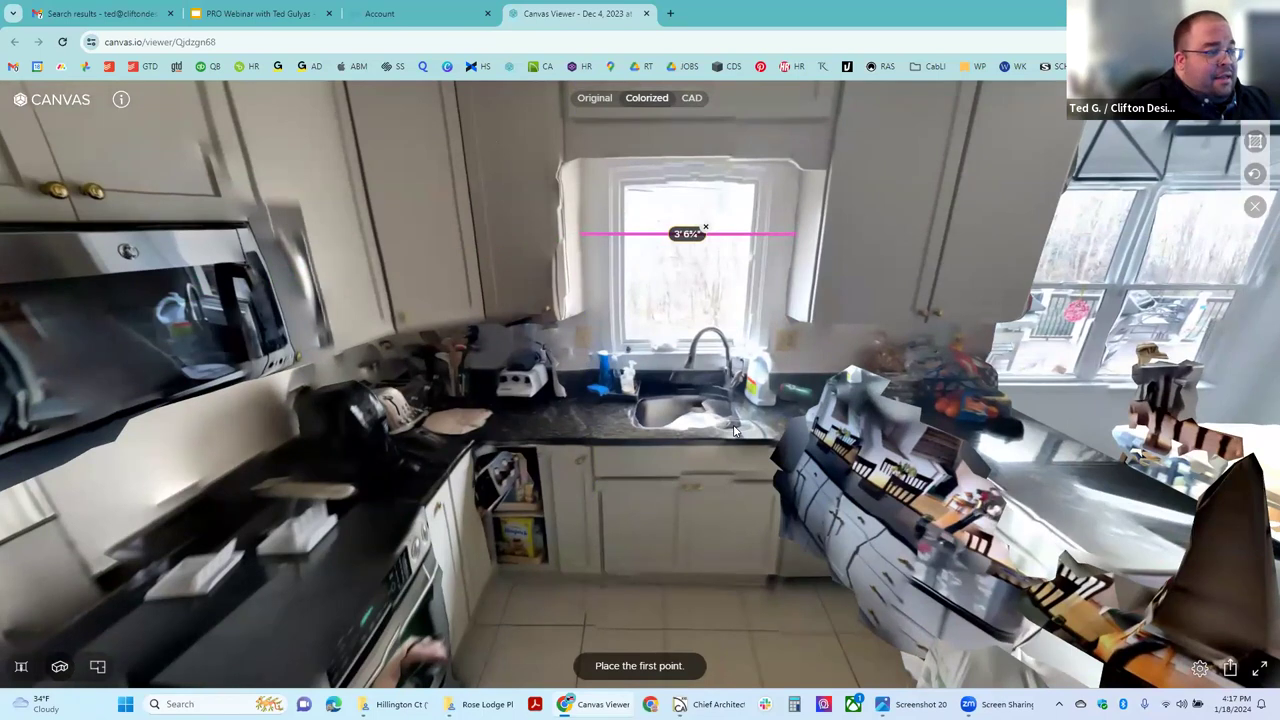
Orbit around the counter end and measure 1'10½" from it to the wall
{"action": "left_click_drag", "start_coordinate": [753, 339], "coordinate": [654, 474]}
{"action": "left_click_drag", "start_coordinate": [1071, 491], "coordinate": [847, 447]}
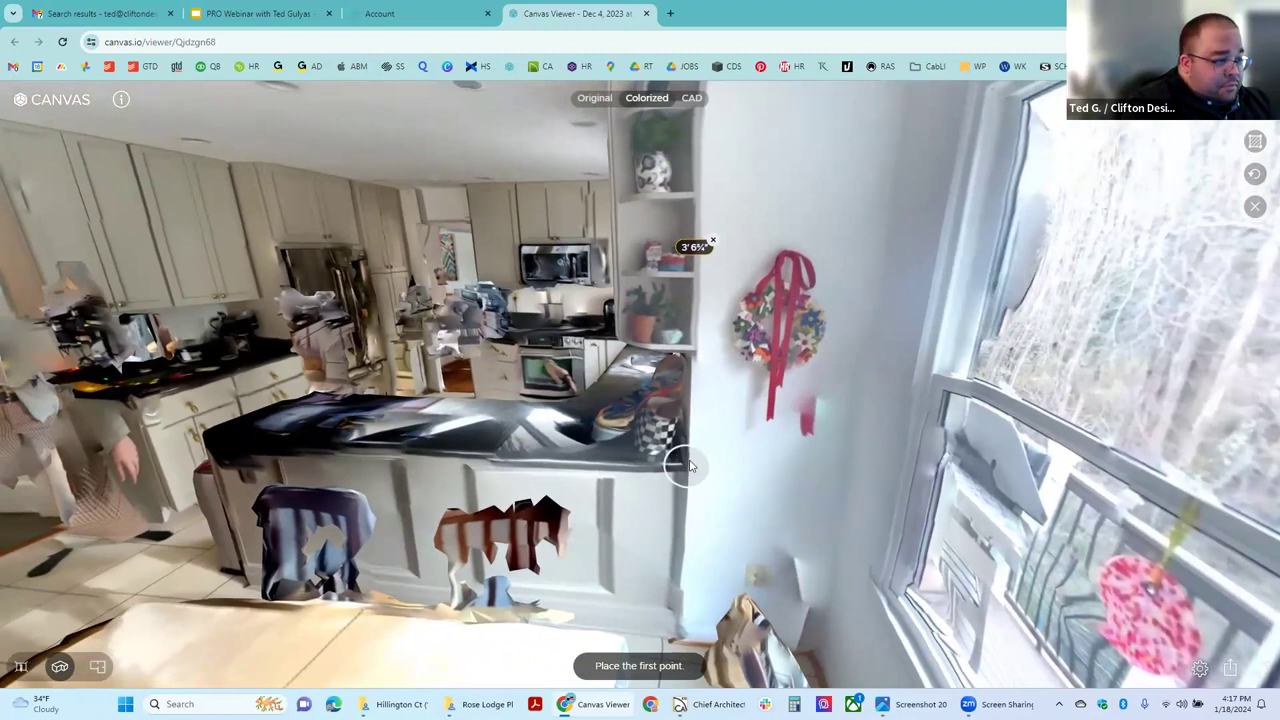
{"action": "left_click_drag", "start_coordinate": [700, 458], "coordinate": [829, 468]}
{"action": "left_click", "coordinate": [834, 461]}
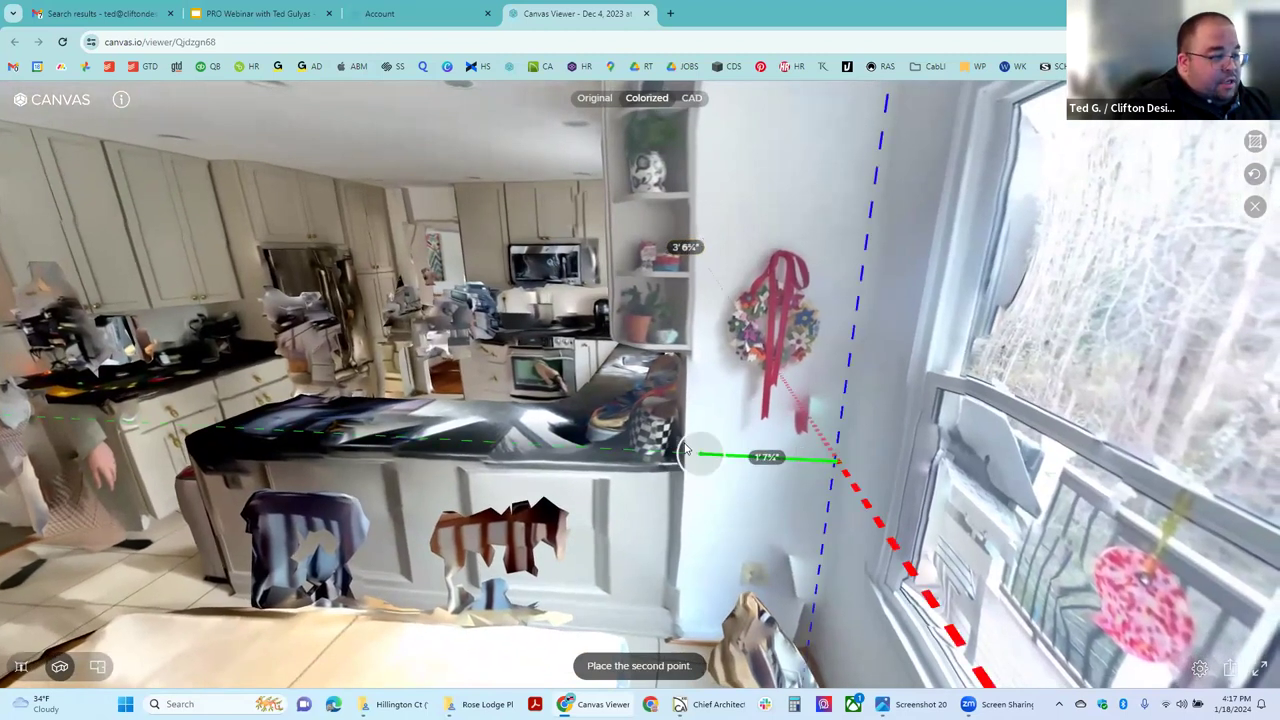
{"action": "left_click", "coordinate": [687, 455]}
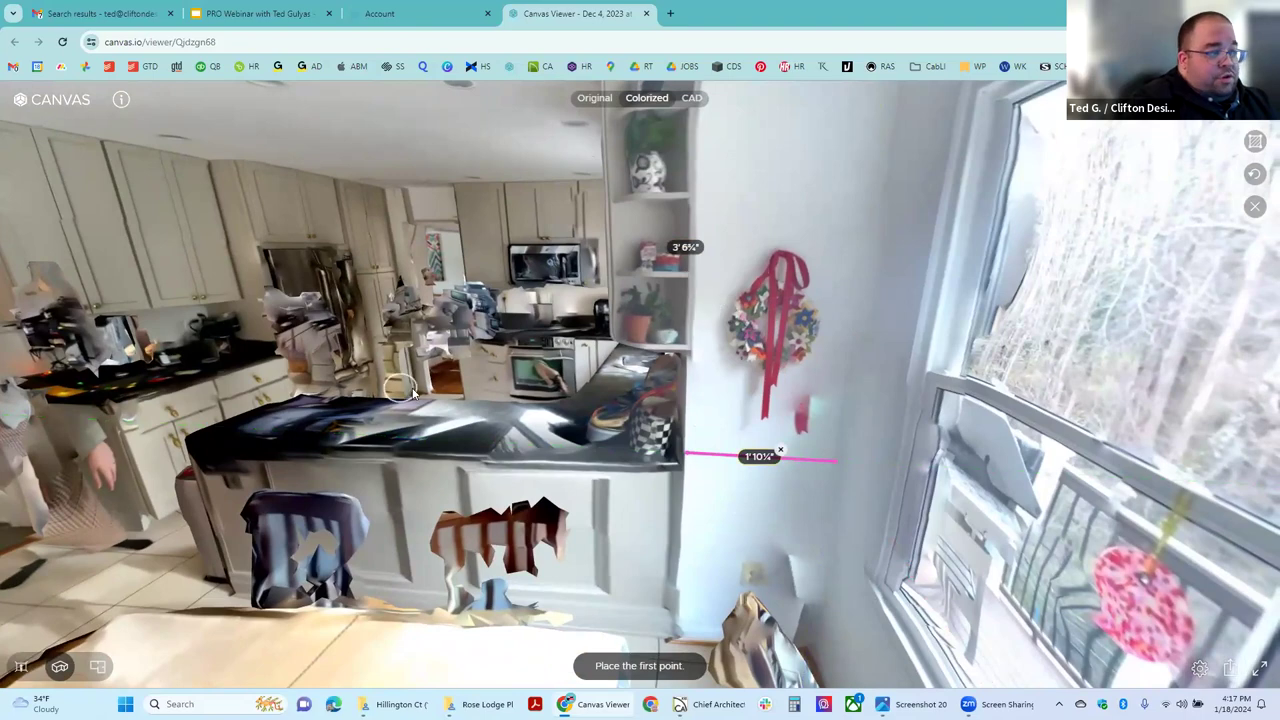
Walk the scan past the stove, sink window and microwave toward the kitchen corner
{"action": "left_click_drag", "start_coordinate": [697, 286], "coordinate": [663, 415]}
{"action": "left_click", "coordinate": [663, 415]}
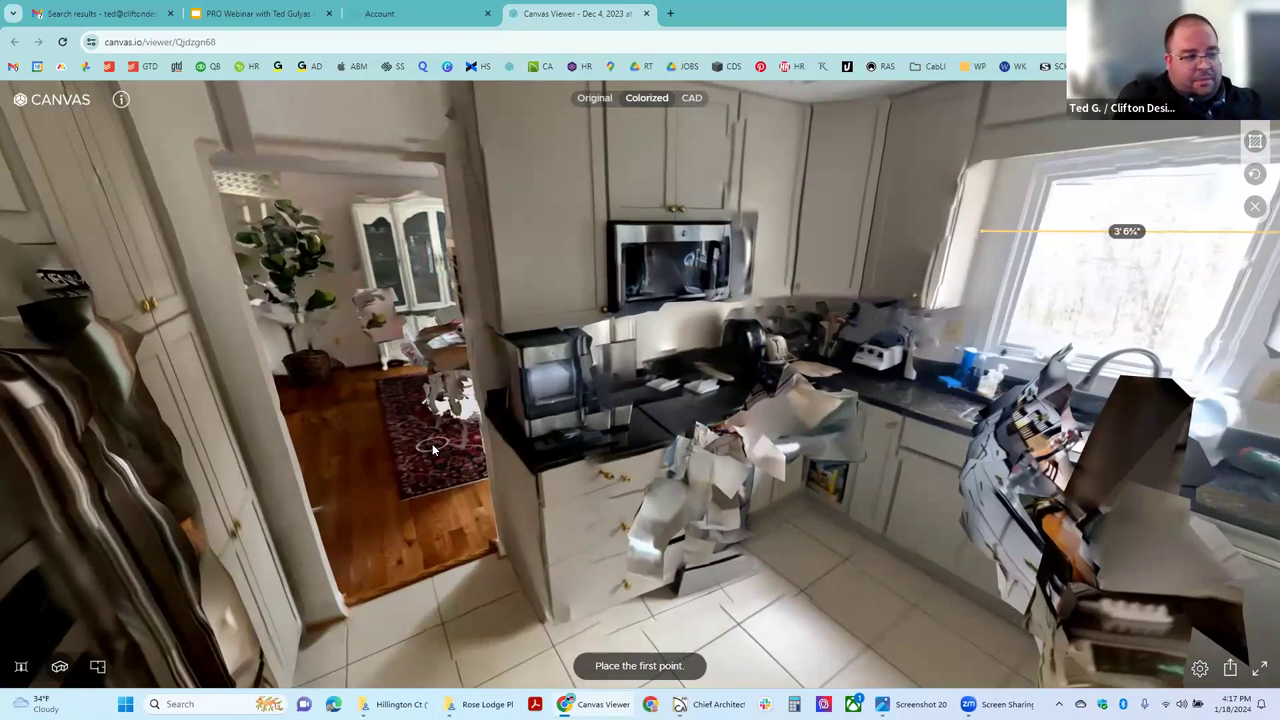
{"action": "left_click", "coordinate": [838, 542]}
{"action": "left_click_drag", "start_coordinate": [822, 547], "coordinate": [694, 508]}
{"action": "left_click", "coordinate": [694, 508]}
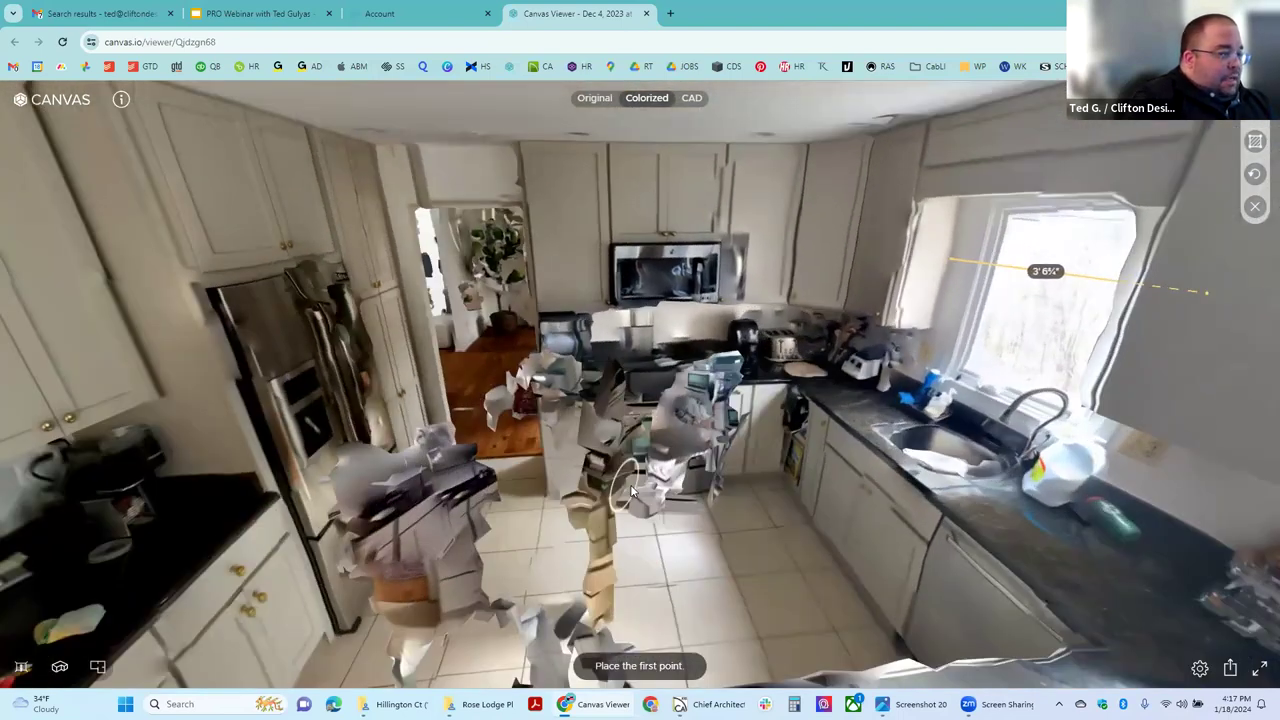
{"action": "left_click", "coordinate": [800, 425]}
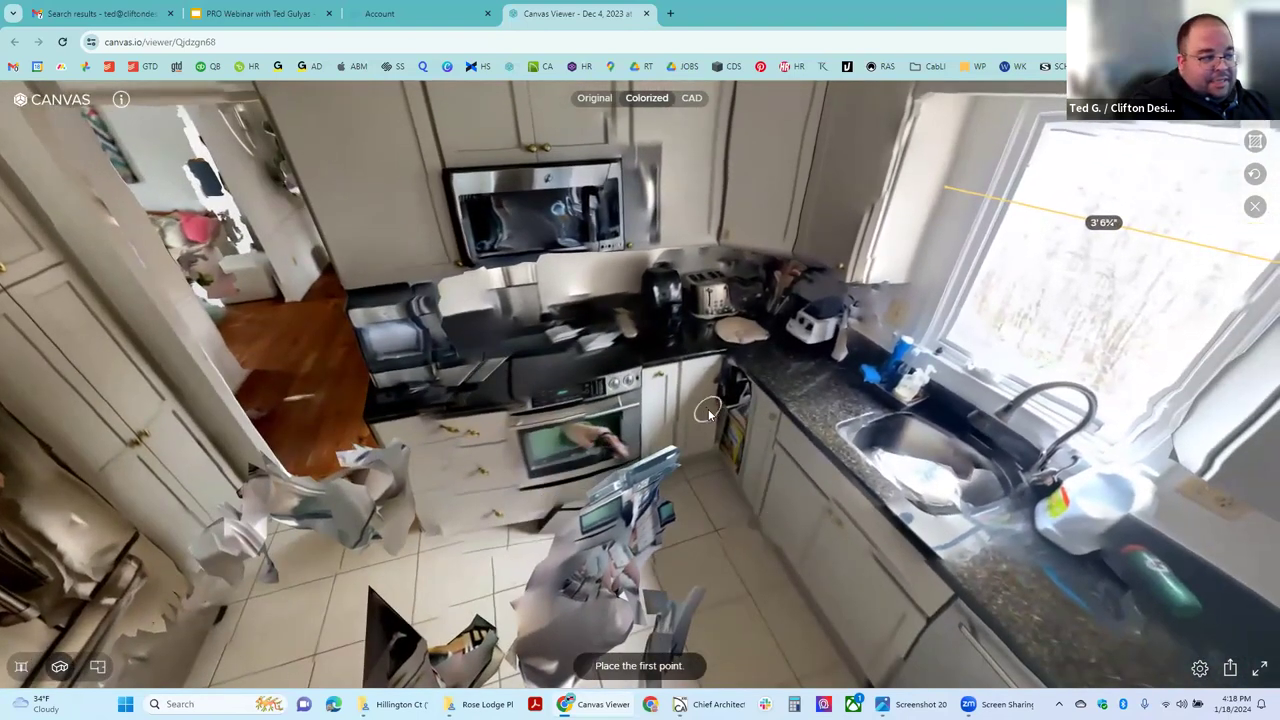
{"action": "left_click", "coordinate": [712, 422]}
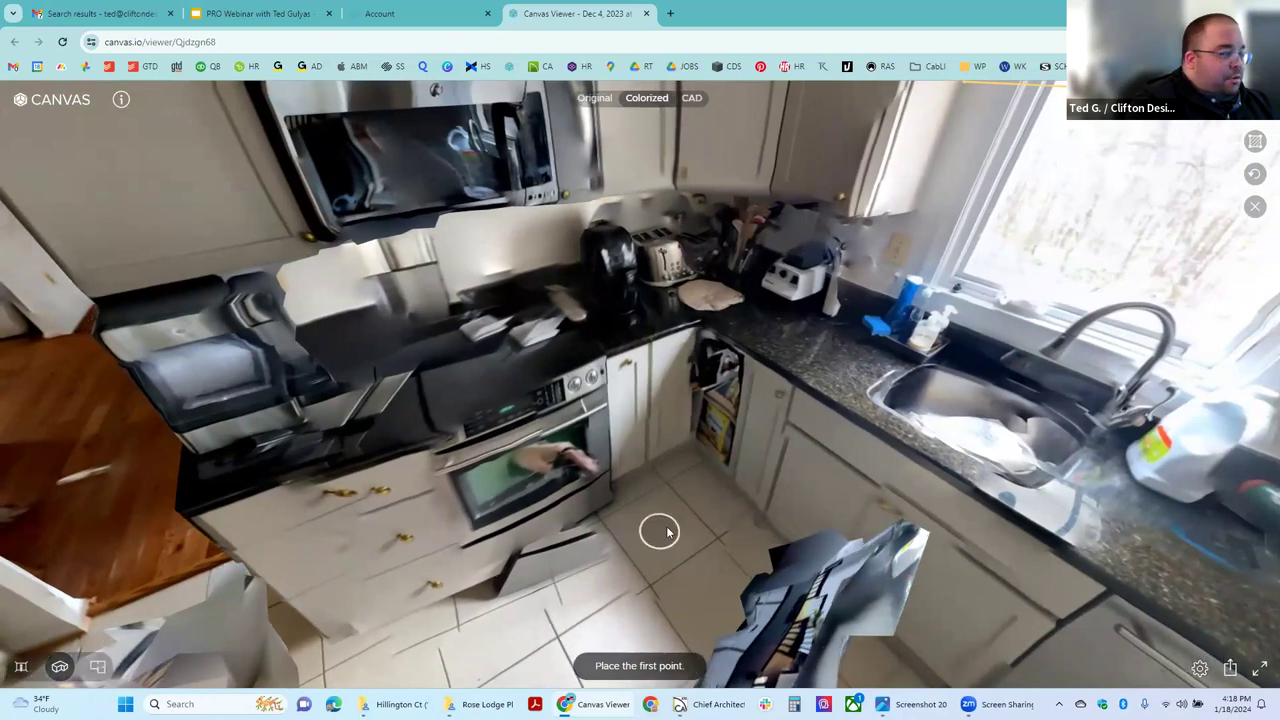
{"action": "left_click_drag", "start_coordinate": [663, 531], "coordinate": [889, 514]}
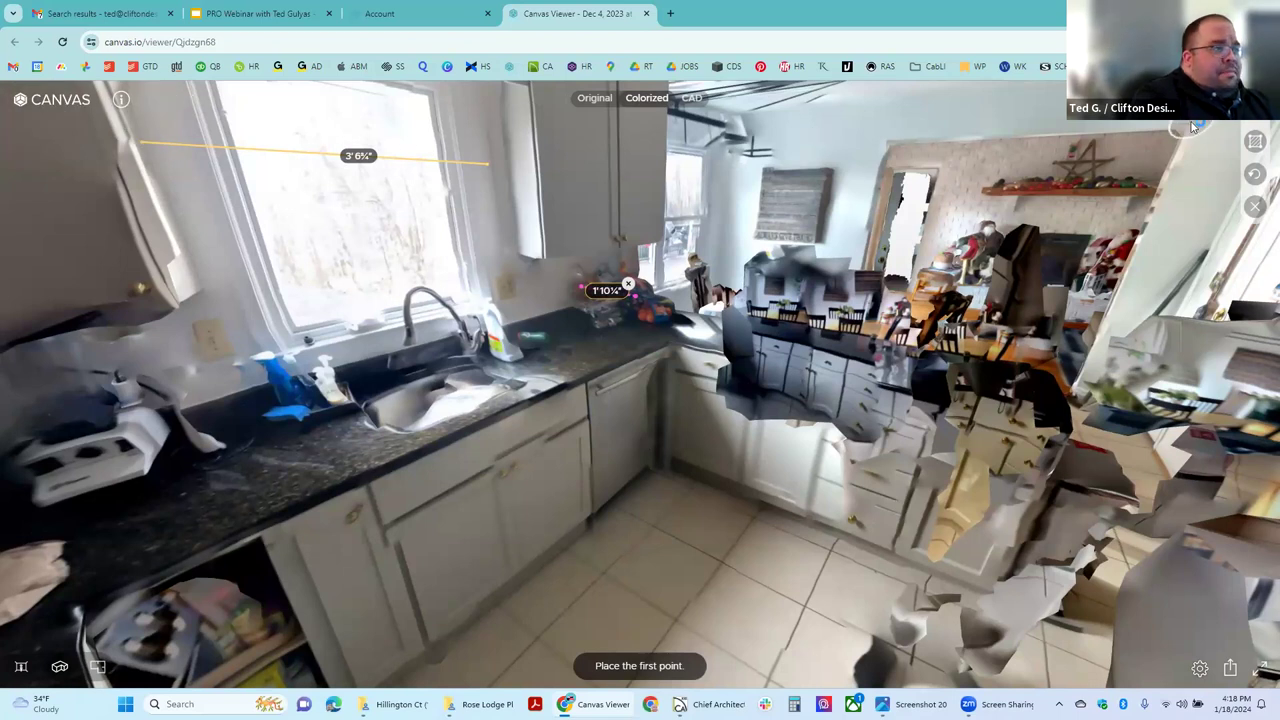
Switch the scan to the CAD model and zoom out to see the house from above
{"action": "left_click", "coordinate": [692, 100]}
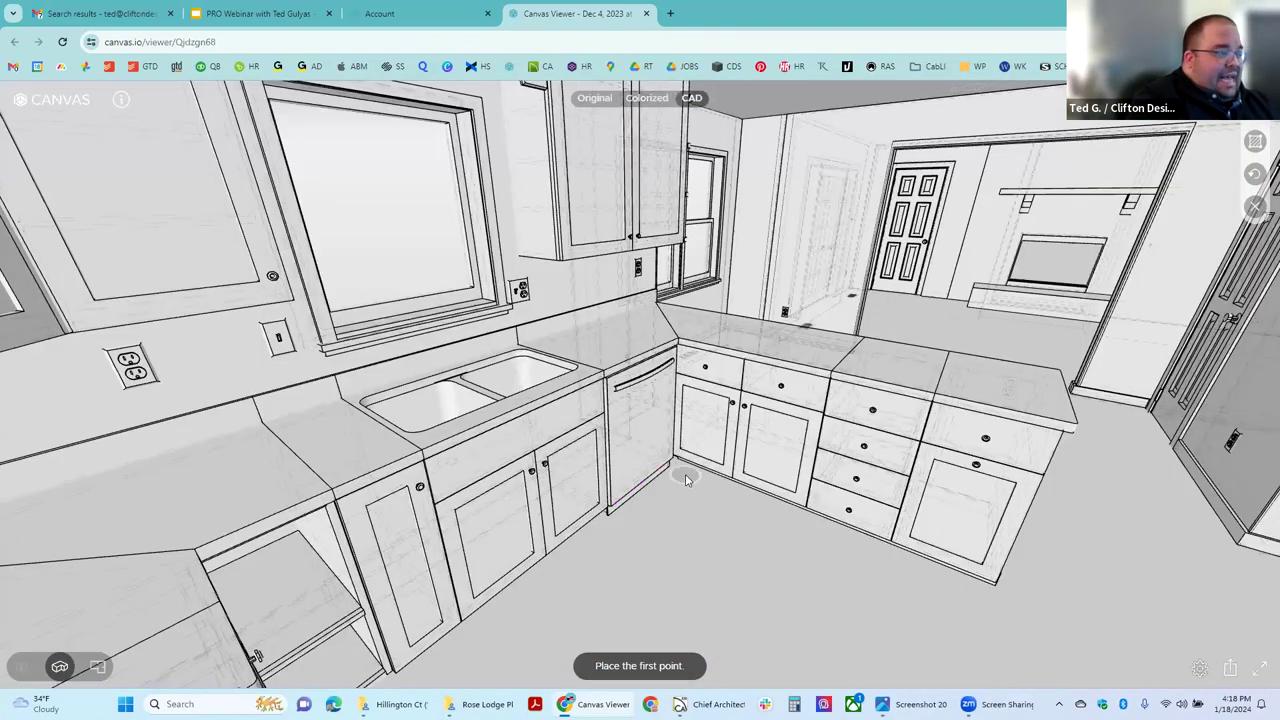
{"action": "scroll", "coordinate": [740, 455], "scroll_direction": "down", "scroll_amount": 3}
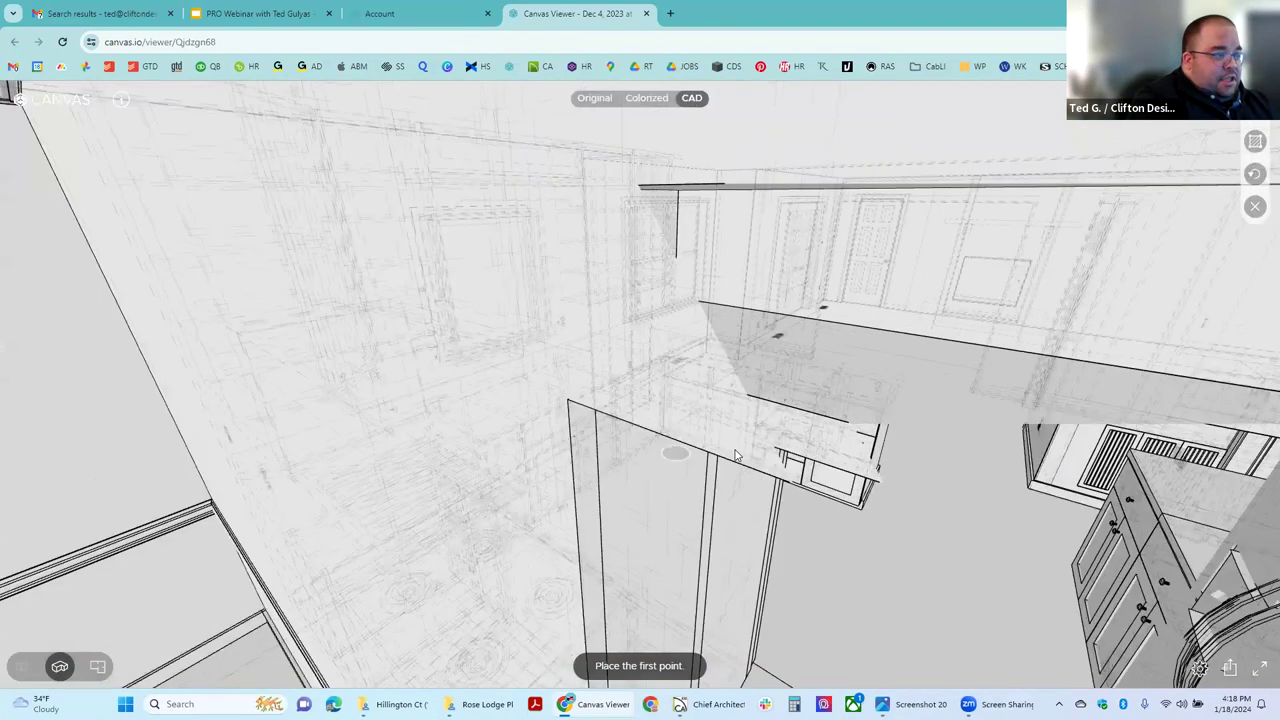
{"action": "scroll", "coordinate": [735, 455], "scroll_direction": "down", "scroll_amount": 5}
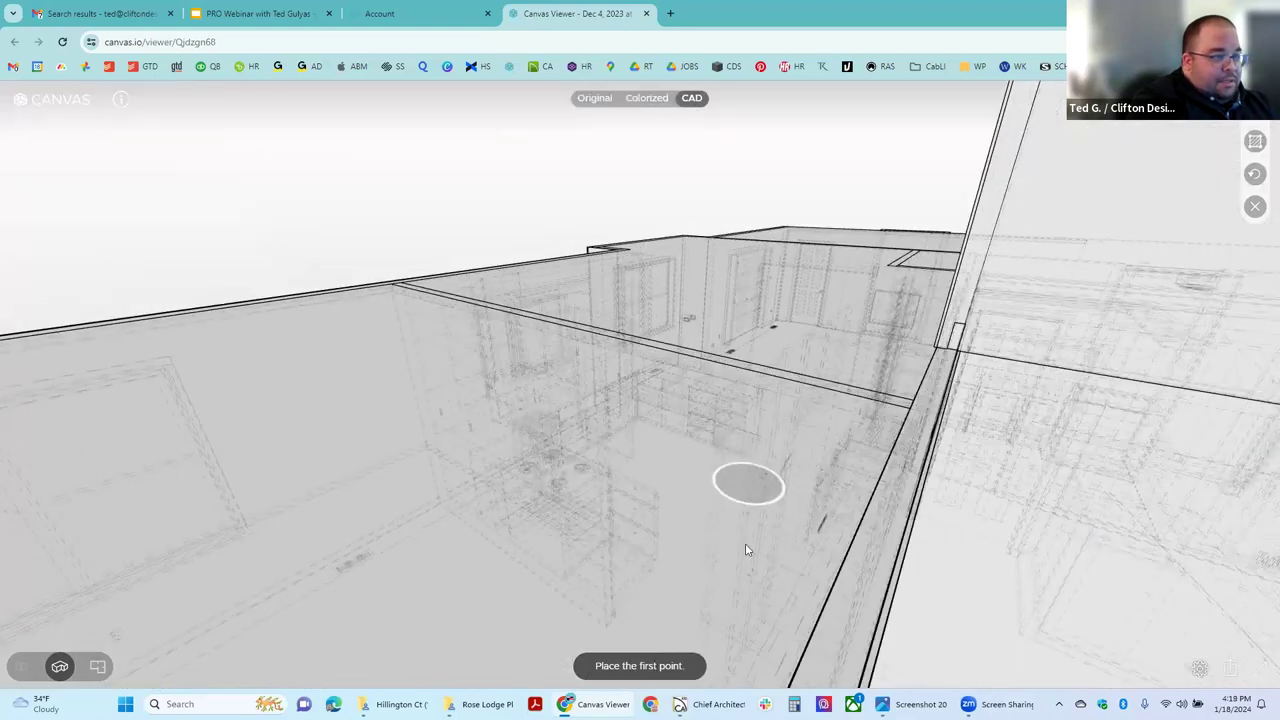
{"action": "scroll", "coordinate": [842, 560], "scroll_direction": "down", "scroll_amount": 5}
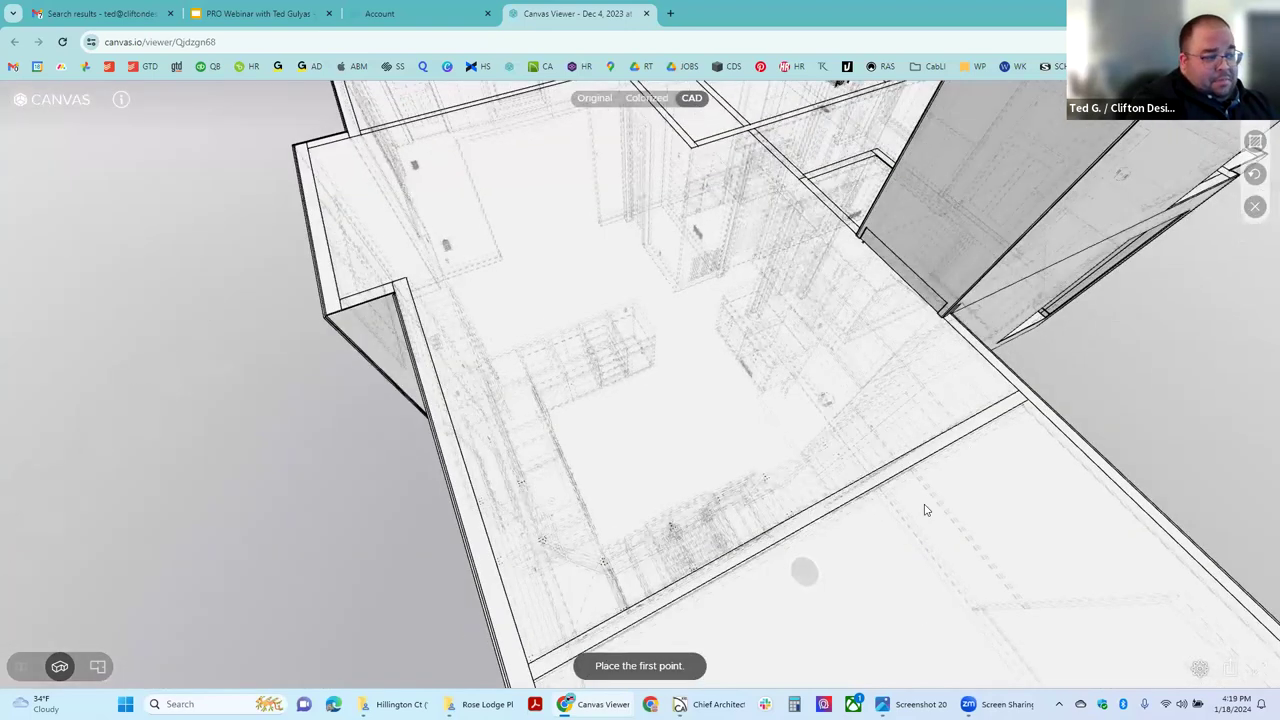
{"action": "scroll", "coordinate": [571, 403], "scroll_direction": "down", "scroll_amount": 2}
{"action": "scroll", "coordinate": [600, 450], "scroll_direction": "up", "scroll_amount": 3}
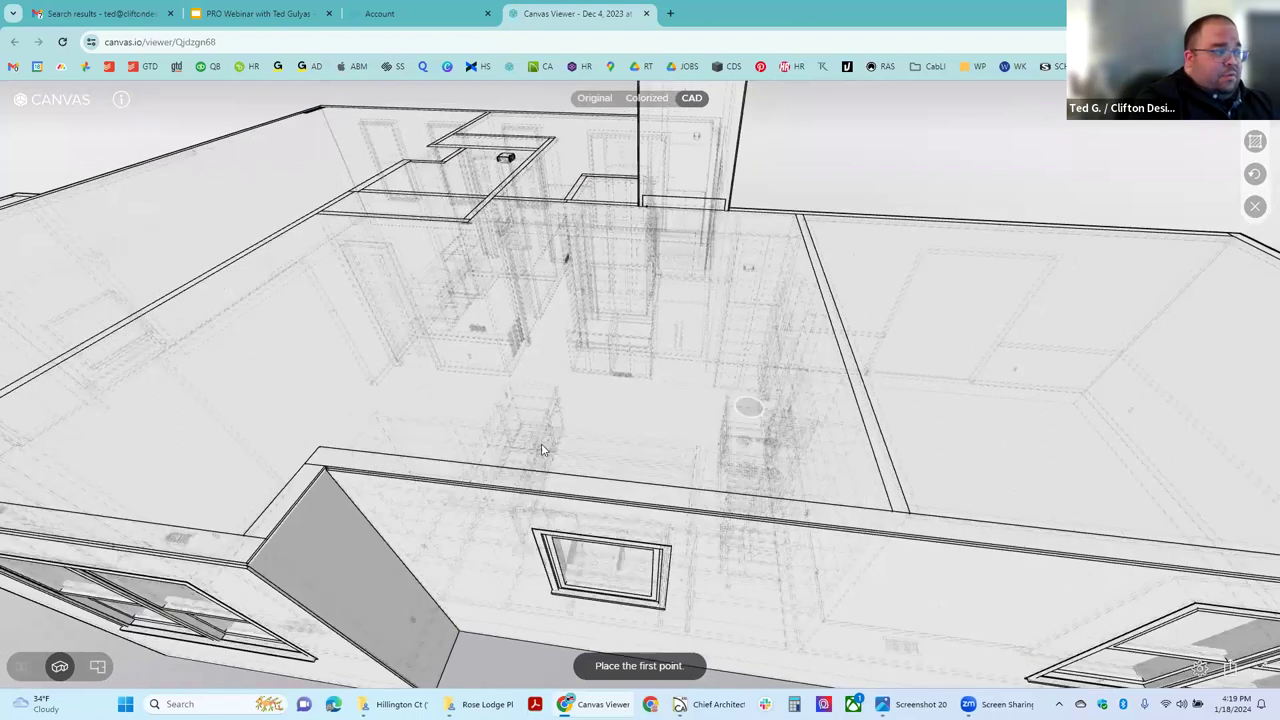
{"action": "scroll", "coordinate": [600, 450], "scroll_direction": "down", "scroll_amount": 3}
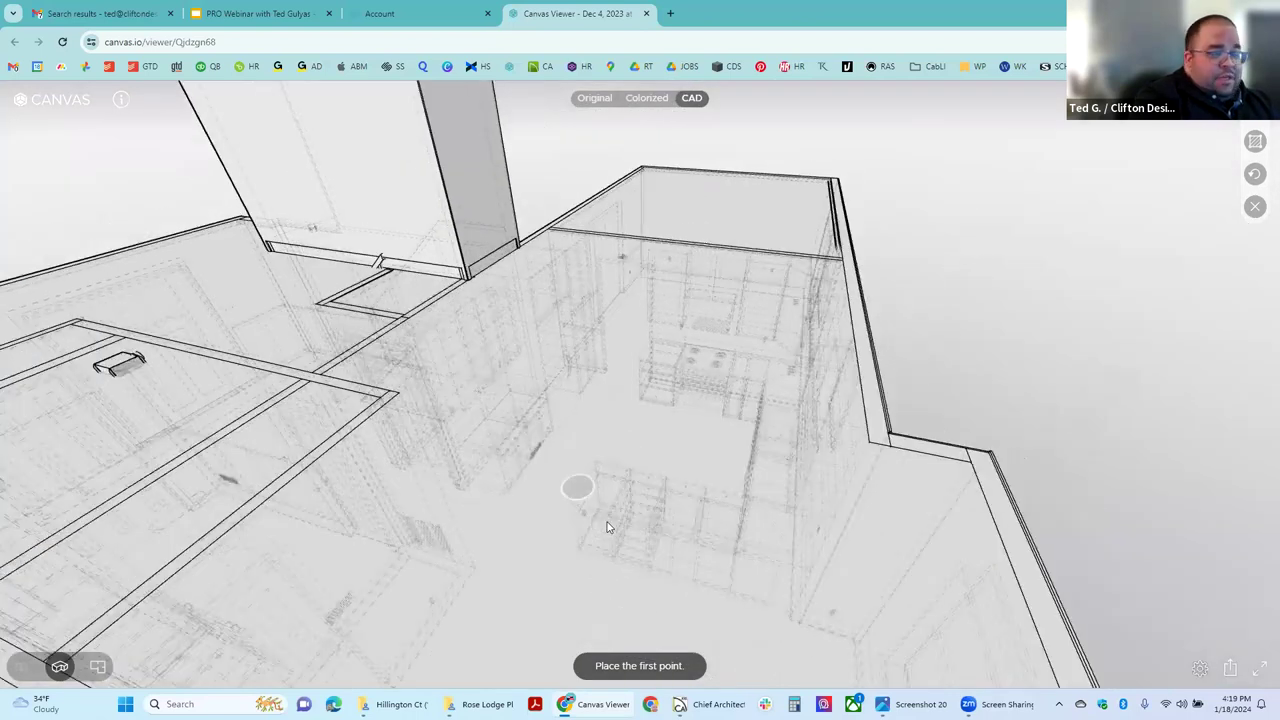
{"action": "scroll", "coordinate": [603, 530], "scroll_direction": "down", "scroll_amount": 3}
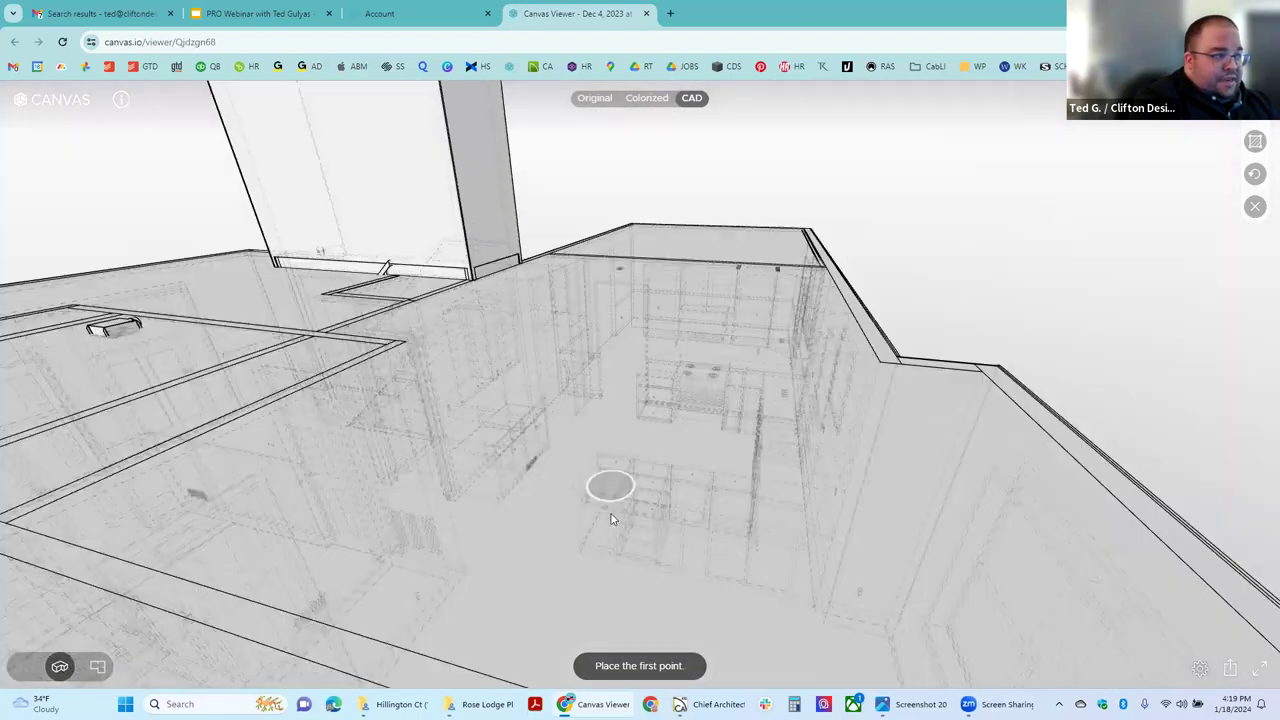
{"action": "scroll", "coordinate": [615, 510], "scroll_direction": "down", "scroll_amount": 3}
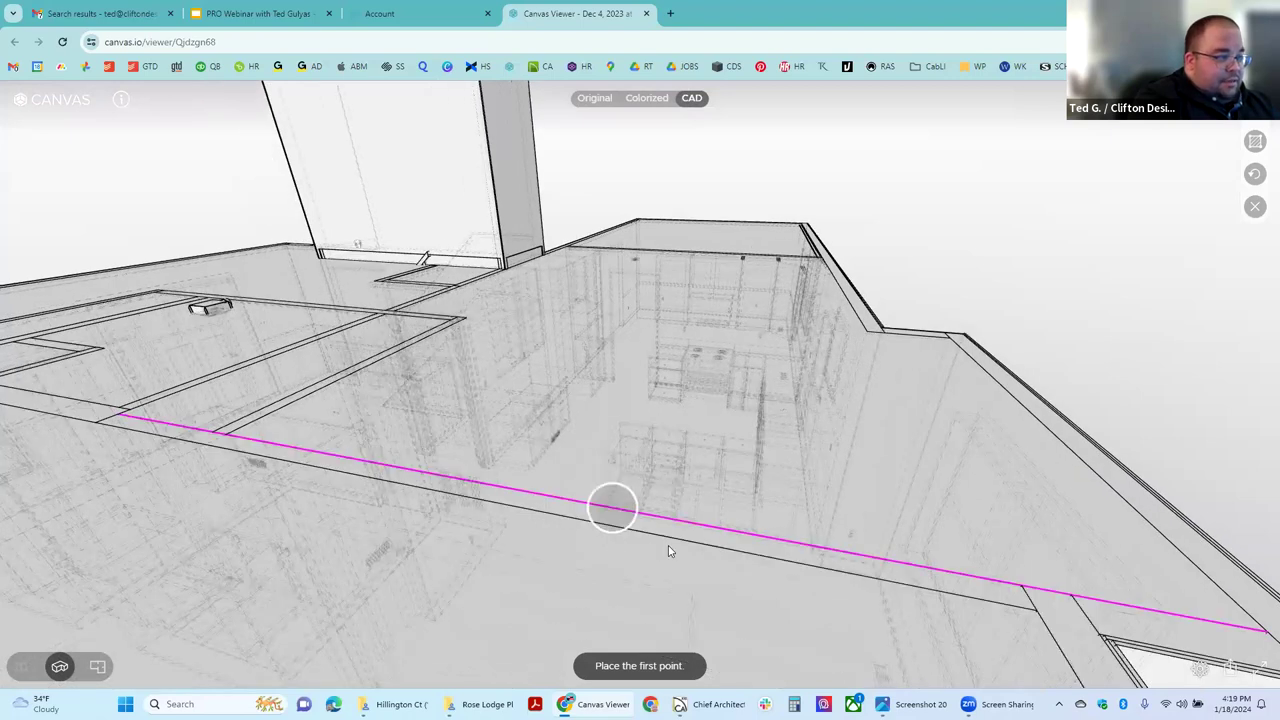
{"action": "scroll", "coordinate": [700, 520], "scroll_direction": "up", "scroll_amount": 4}
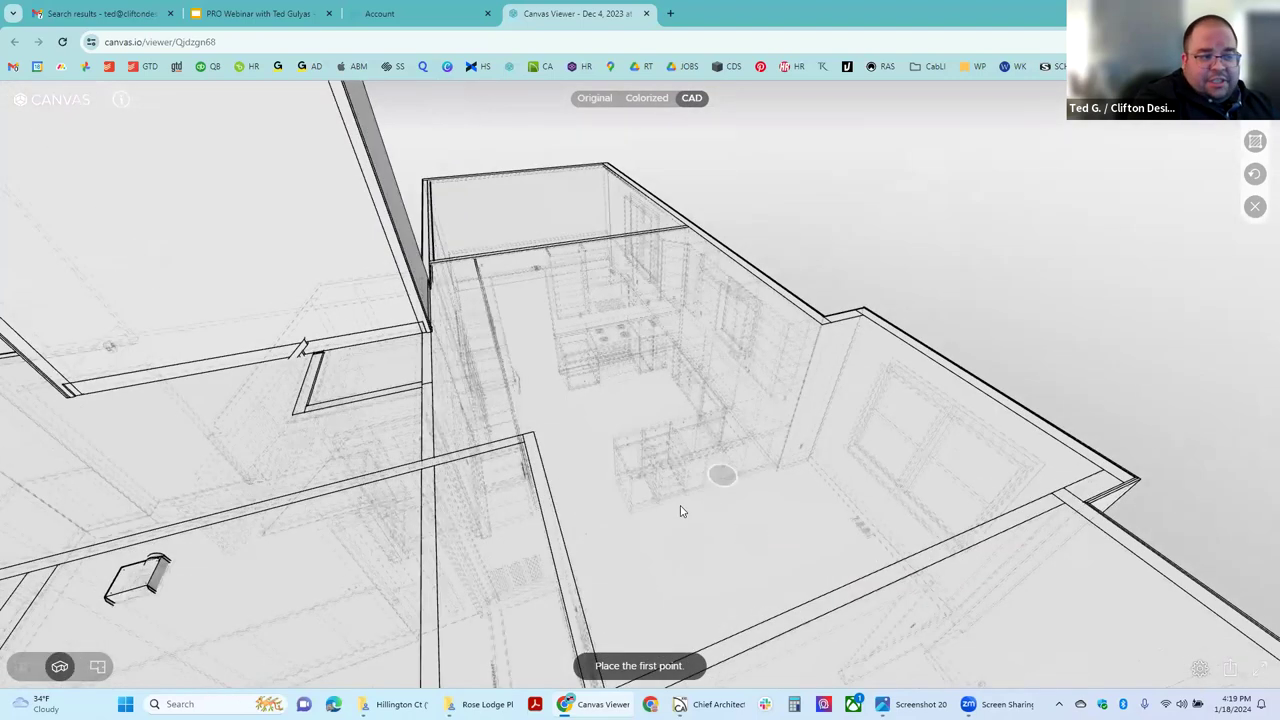
{"action": "scroll", "coordinate": [680, 510], "scroll_direction": "up", "scroll_amount": 1}
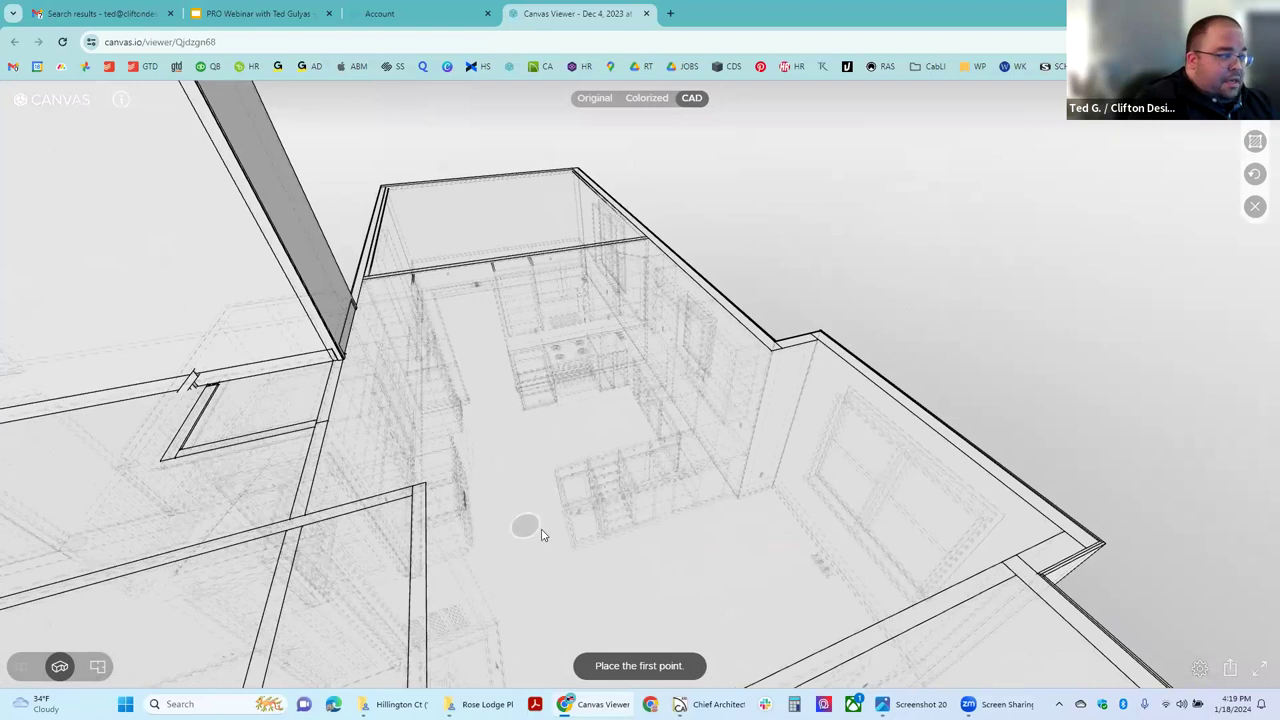
{"action": "scroll", "coordinate": [585, 530], "scroll_direction": "up", "scroll_amount": 1}
Orbit the CAD model across the rooms, then return to the Chief Architect floor plan
{"action": "left_click_drag", "start_coordinate": [621, 535], "coordinate": [682, 434]}
{"action": "left_click_drag", "start_coordinate": [814, 372], "coordinate": [642, 421]}
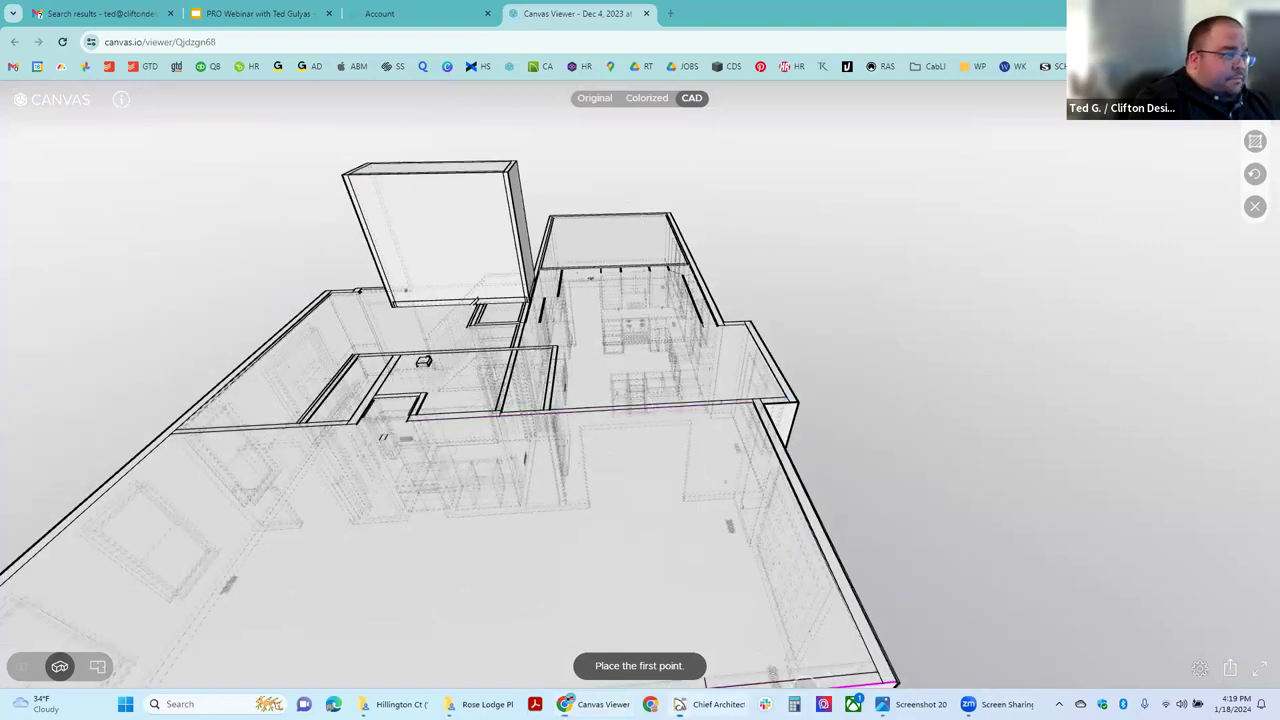
{"action": "left_click", "coordinate": [715, 704]}
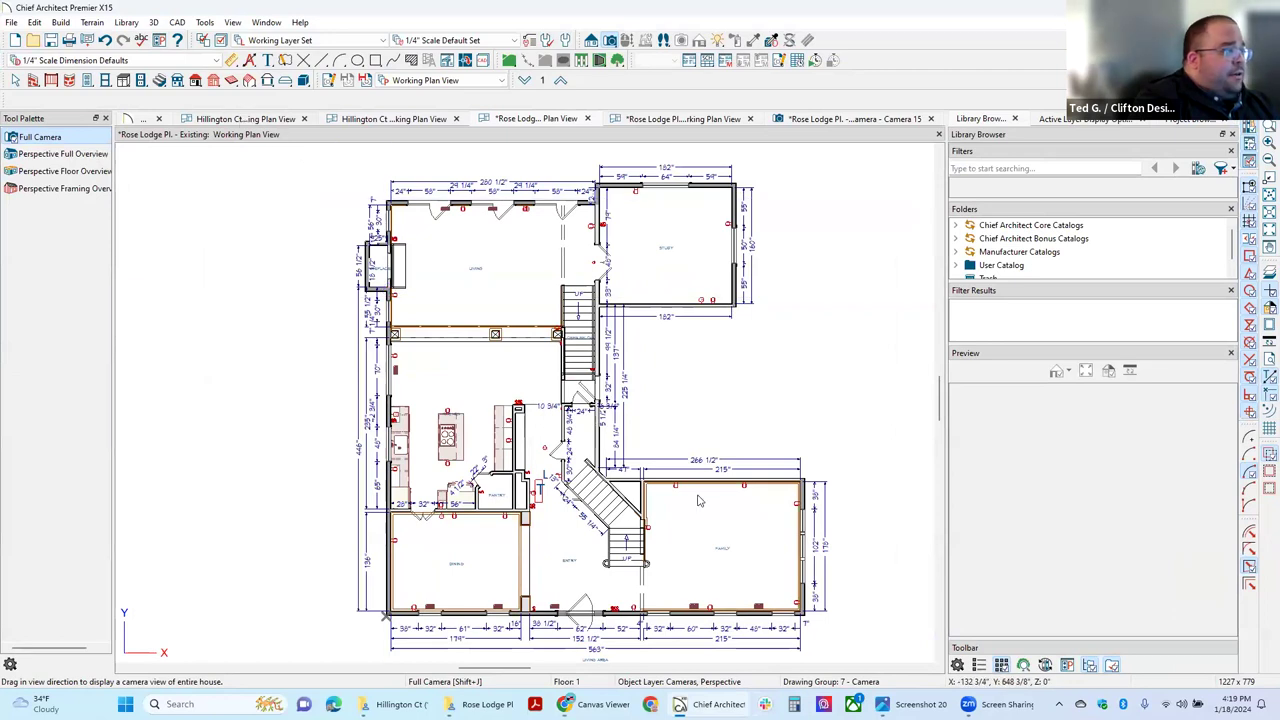
Show the Hillington Ct working plan zoomed on the kitchen and pick the Full Camera tool
{"action": "left_click", "coordinate": [245, 118]}
{"action": "scroll", "coordinate": [820, 648], "scroll_direction": "down", "scroll_amount": 4}
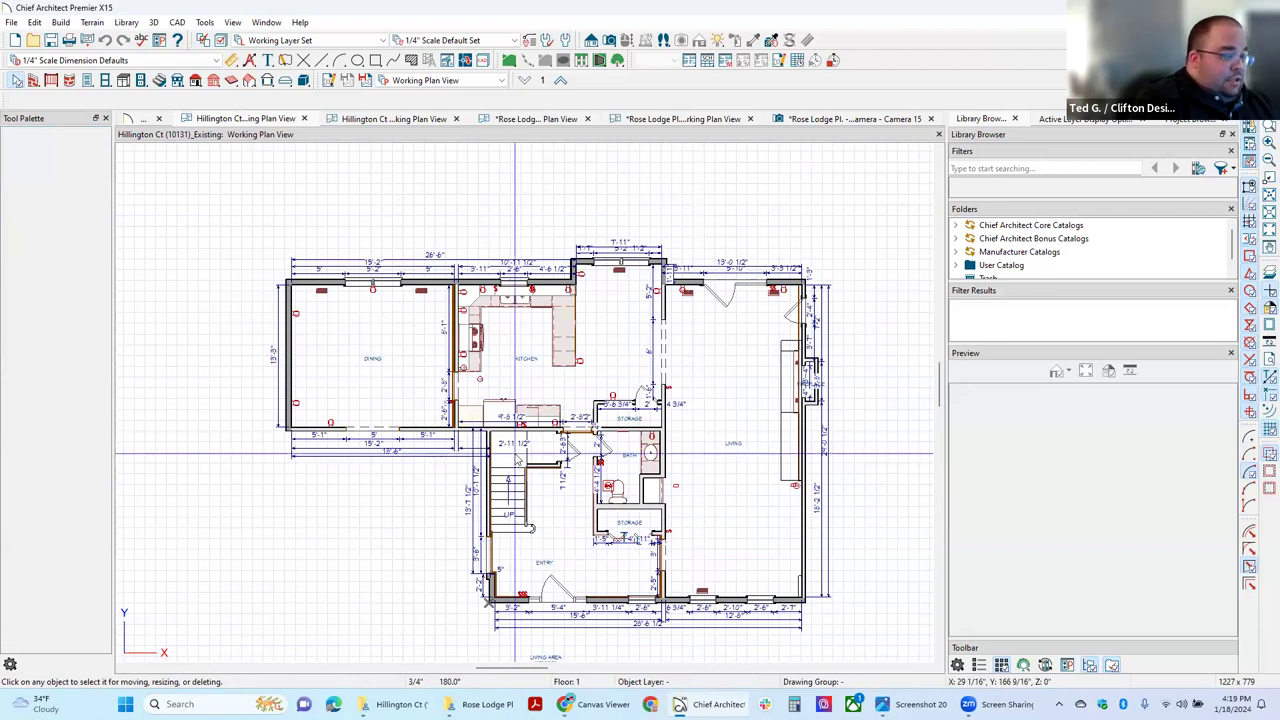
{"action": "scroll", "coordinate": [556, 398], "scroll_direction": "up", "scroll_amount": 2}
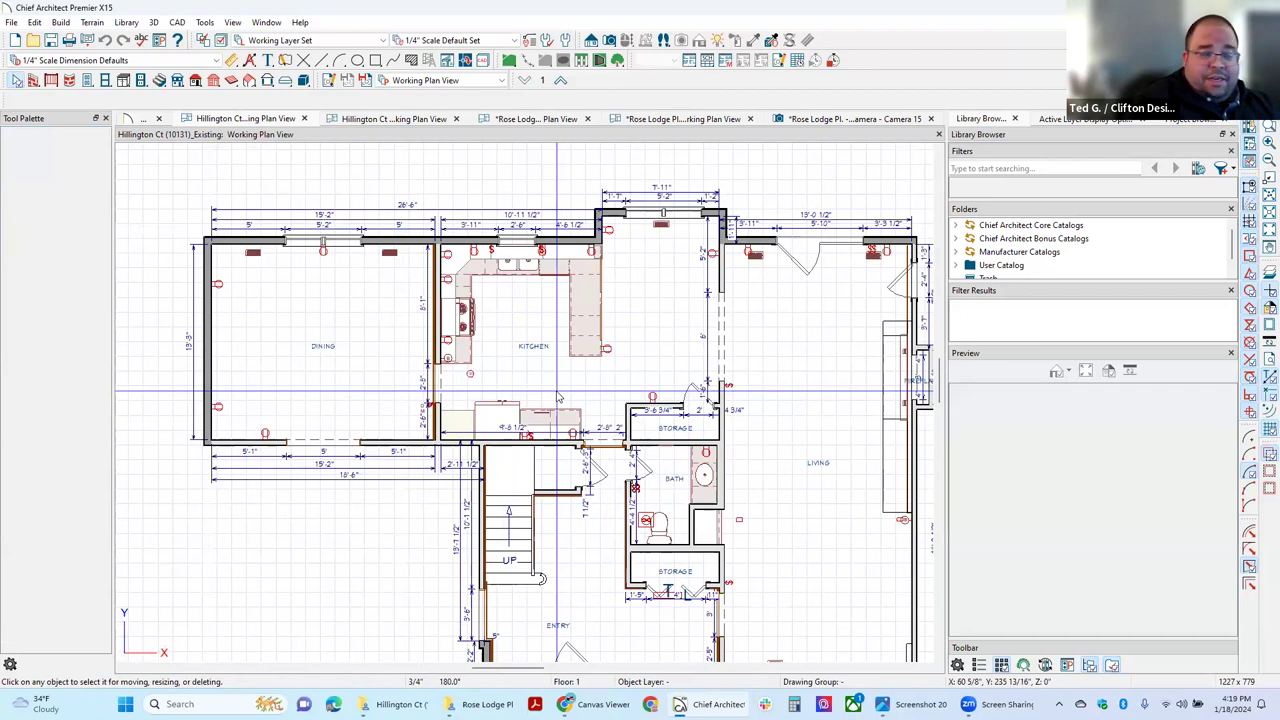
{"action": "key", "text": "space"}
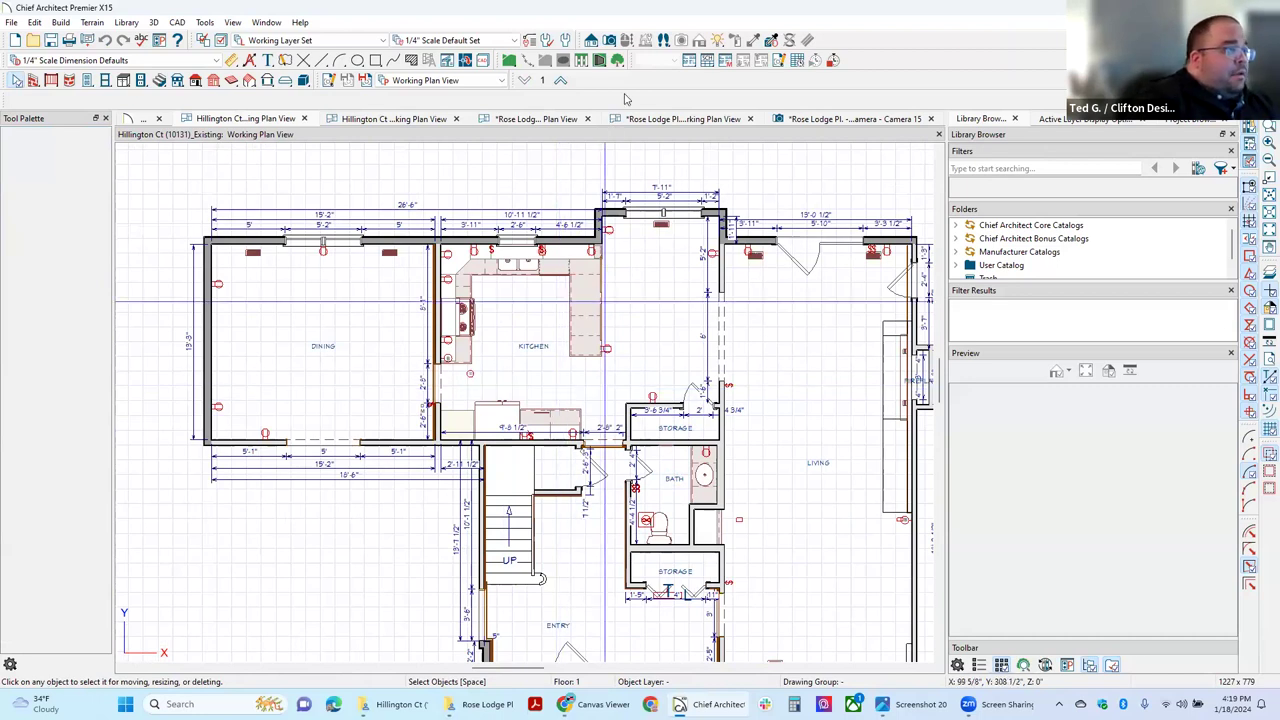
{"action": "left_click", "coordinate": [609, 40]}
Aim the new camera into the kitchen and highlight the corner base cabinet
{"action": "left_click_drag", "start_coordinate": [767, 327], "coordinate": [499, 357]}
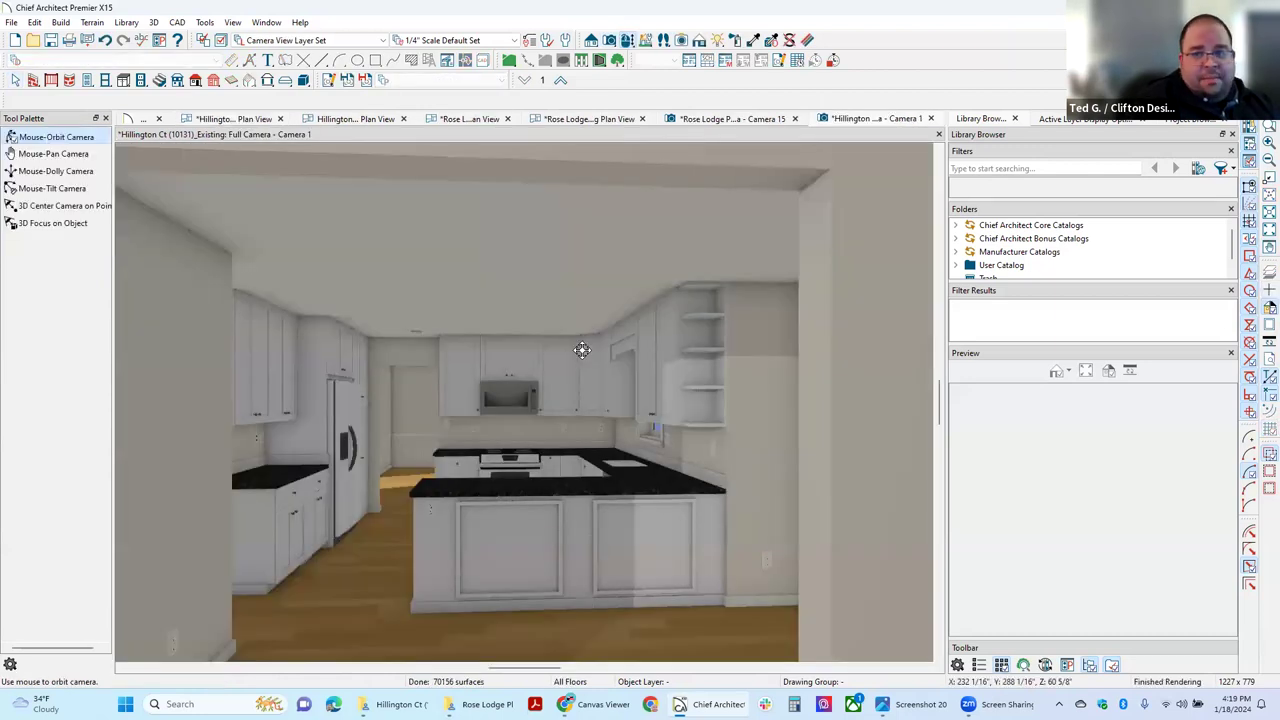
{"action": "left_click_drag", "start_coordinate": [557, 440], "coordinate": [606, 534]}
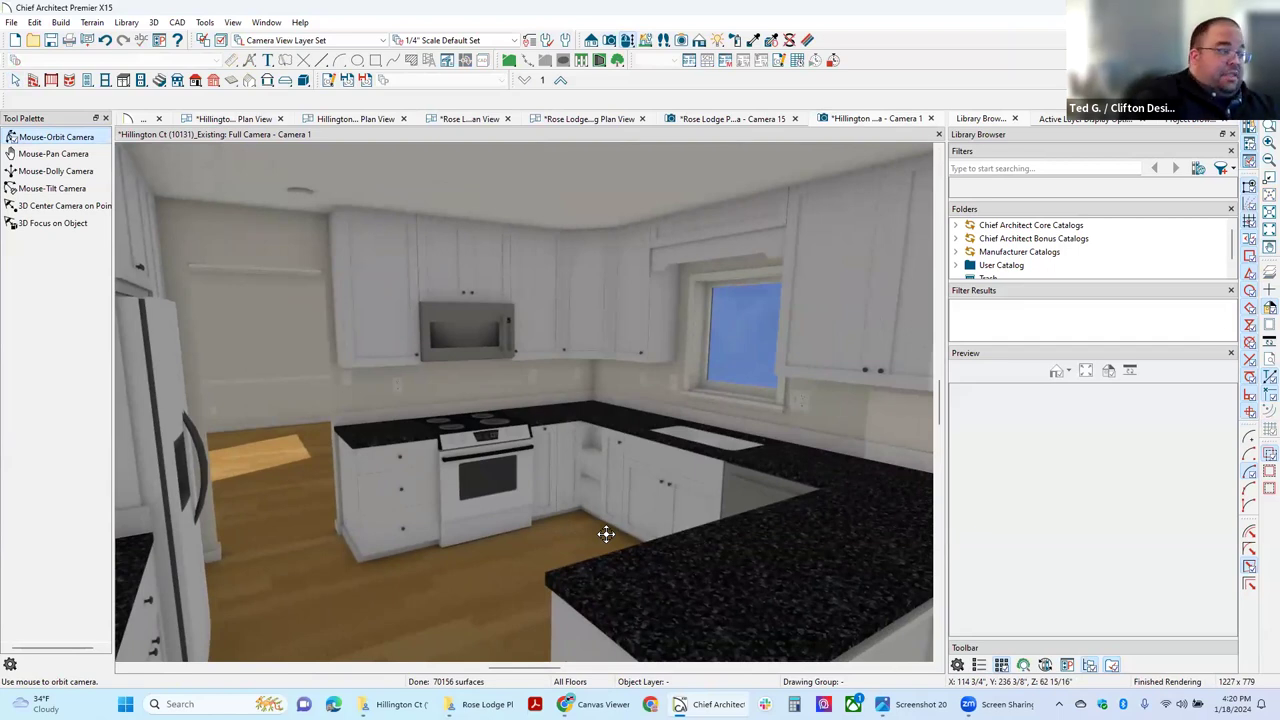
{"action": "scroll", "coordinate": [560, 420], "scroll_direction": "up", "scroll_amount": 5}
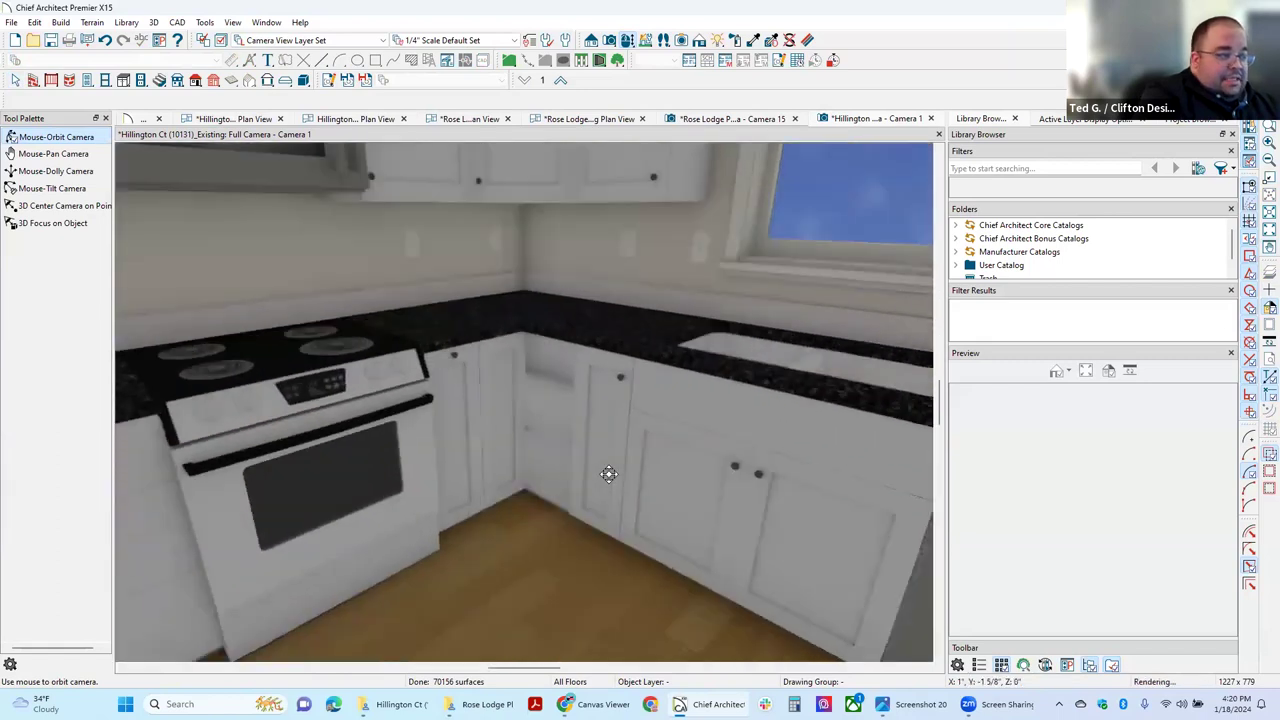
{"action": "scroll", "coordinate": [609, 474], "scroll_direction": "up", "scroll_amount": 4}
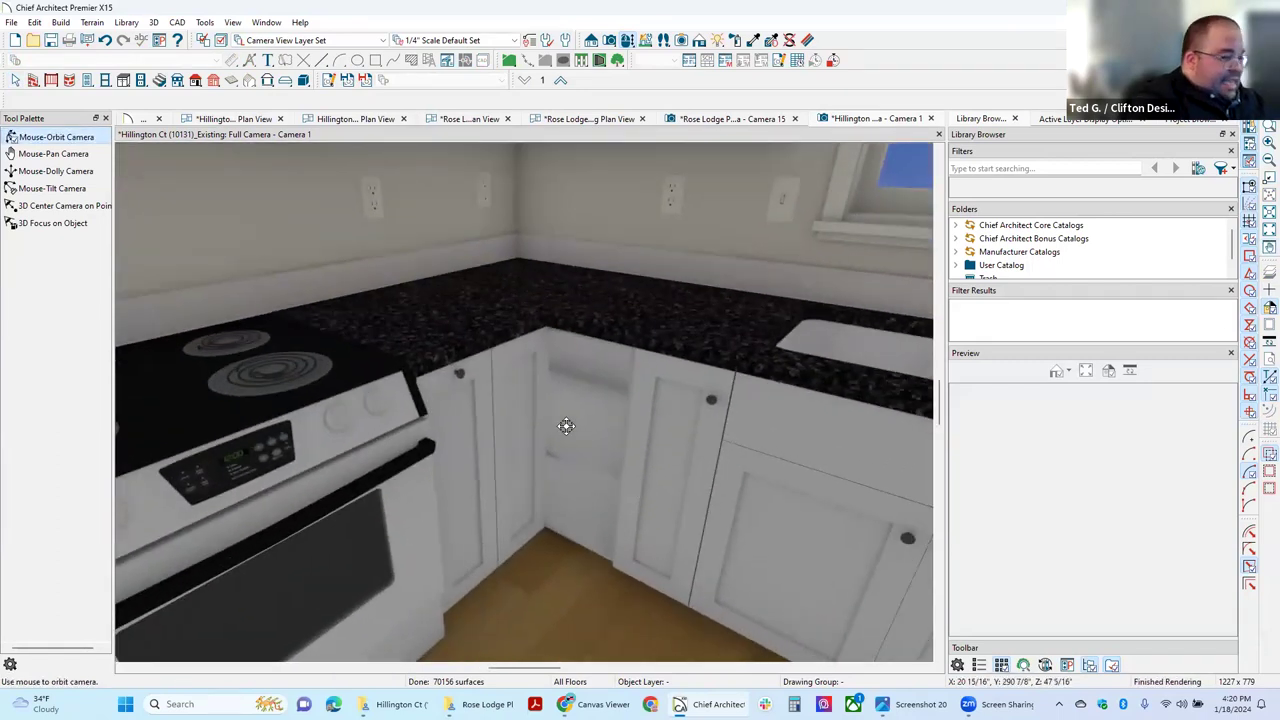
{"action": "left_click", "coordinate": [557, 420]}
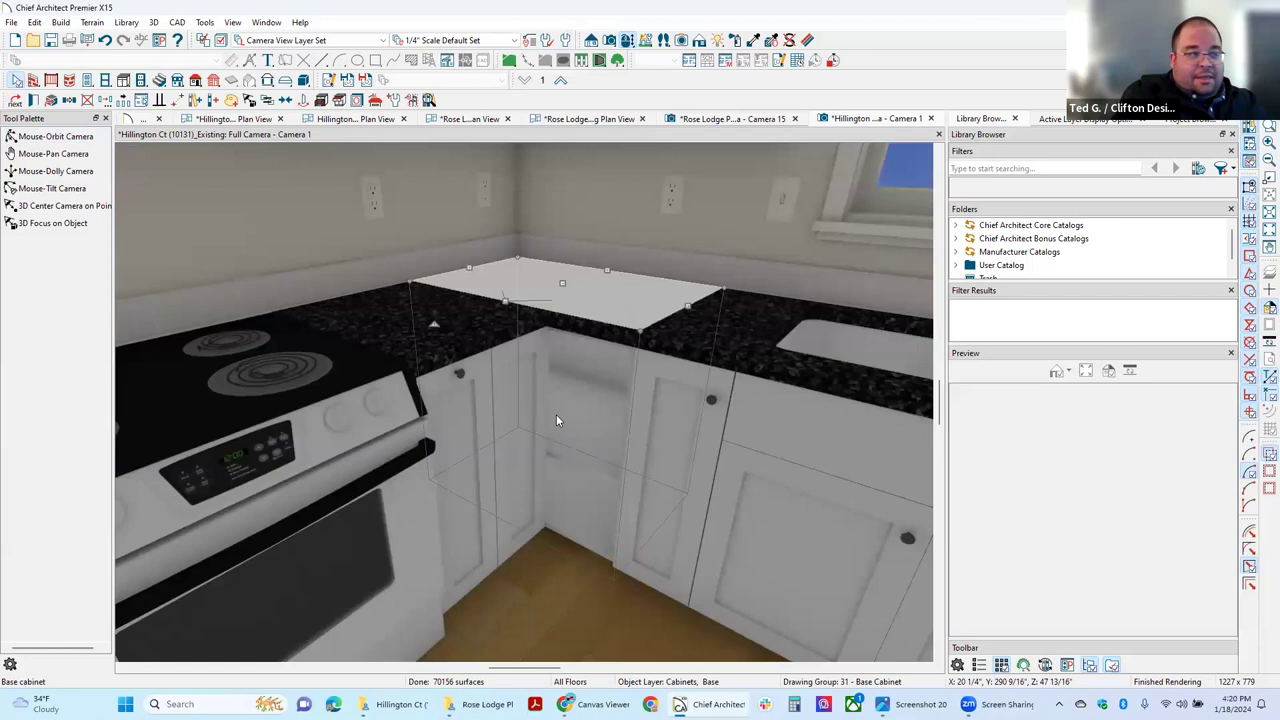
{"action": "key", "text": "Escape"}
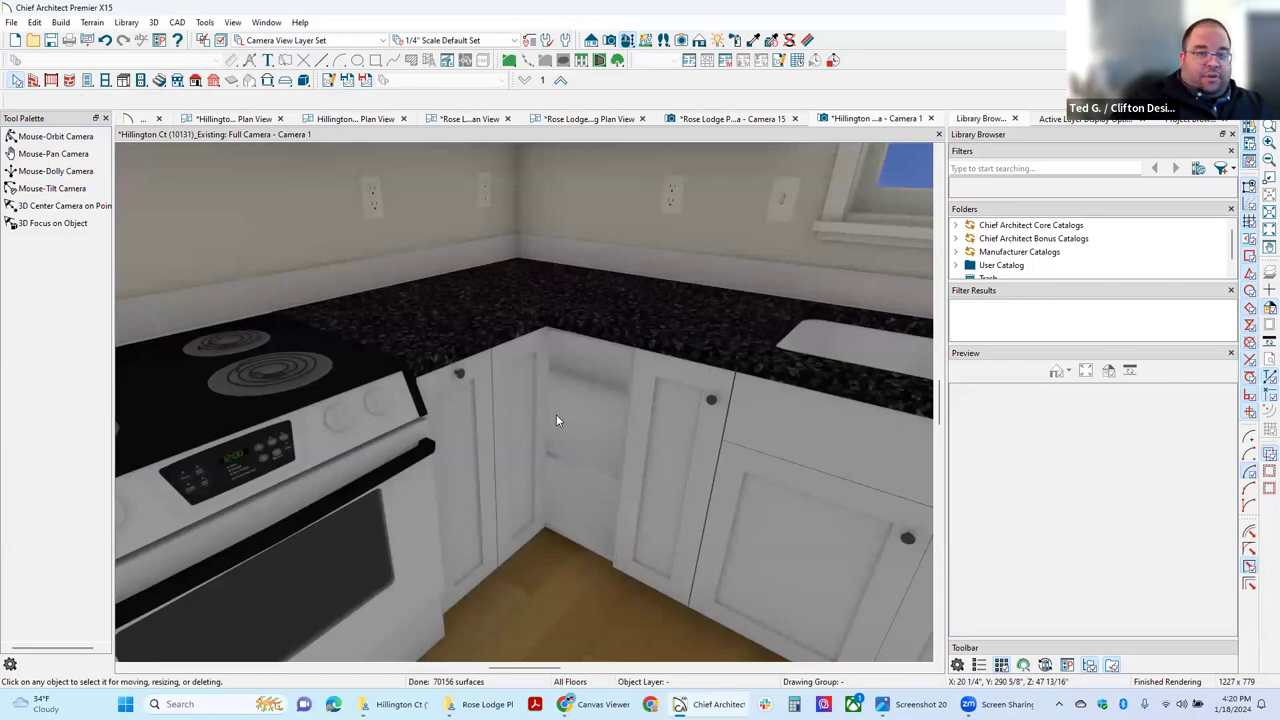
{"action": "key", "text": "space"}
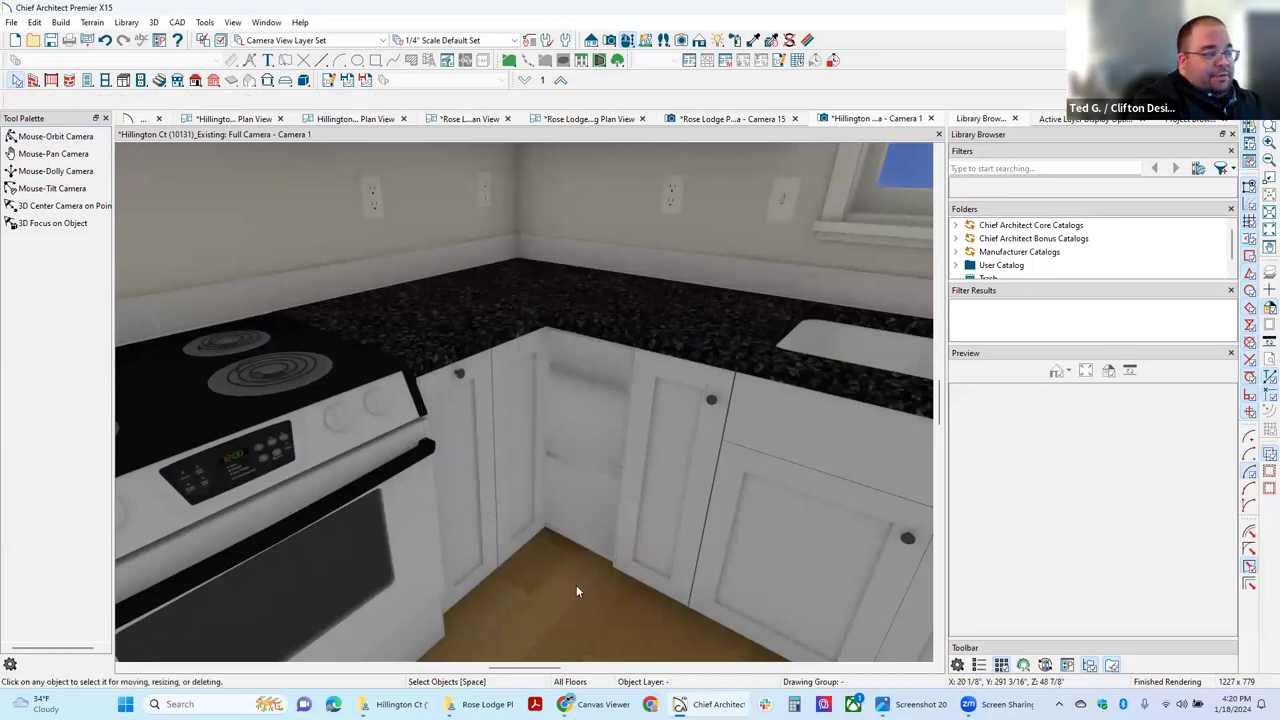
{"action": "left_click", "coordinate": [601, 599]}
{"action": "key", "text": "Escape"}
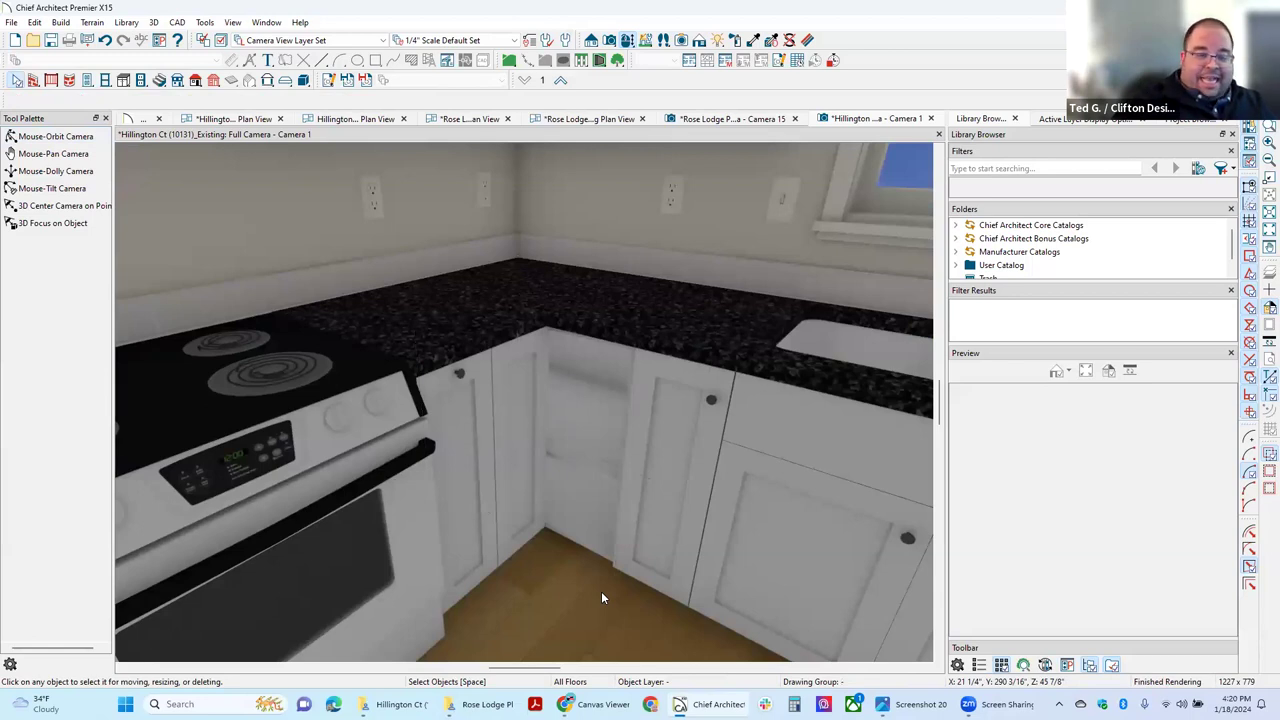
Orbit around the kitchen corner until the camera faces the sink window
{"action": "left_click_drag", "start_coordinate": [585, 564], "coordinate": [630, 453]}
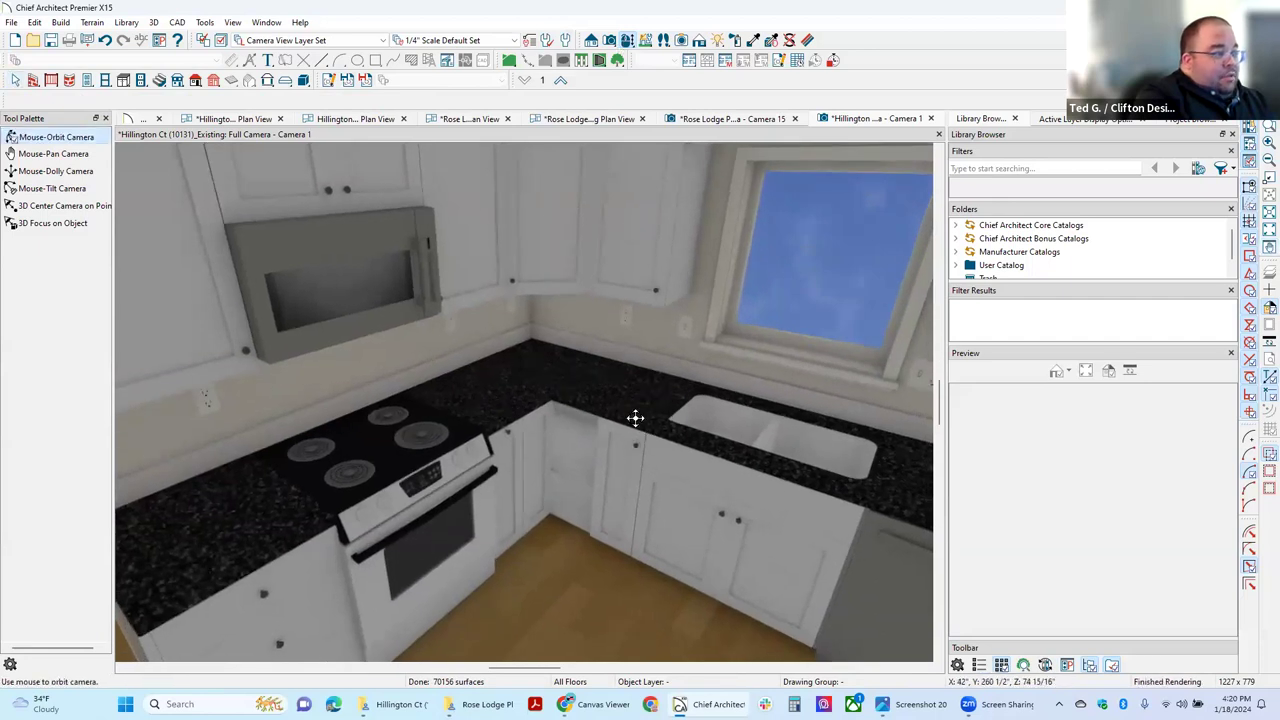
{"action": "left_click_drag", "start_coordinate": [635, 418], "coordinate": [612, 506]}
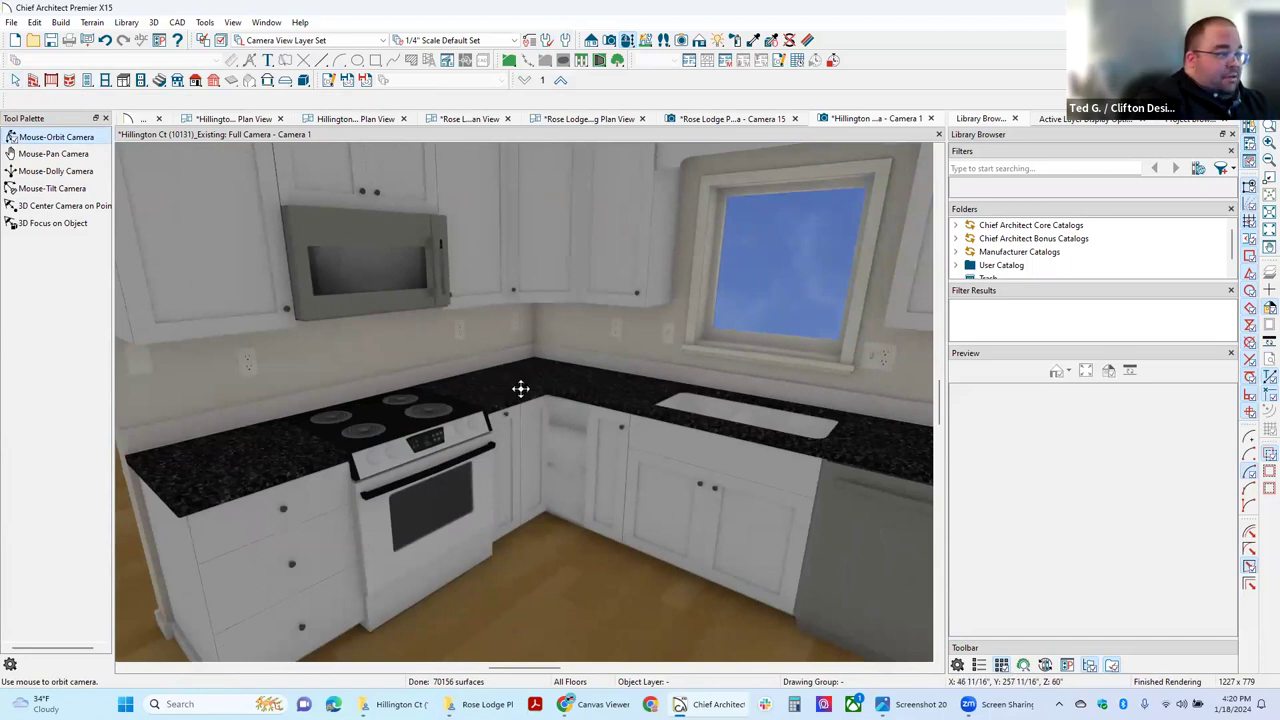
{"action": "left_click_drag", "start_coordinate": [520, 389], "coordinate": [191, 376]}
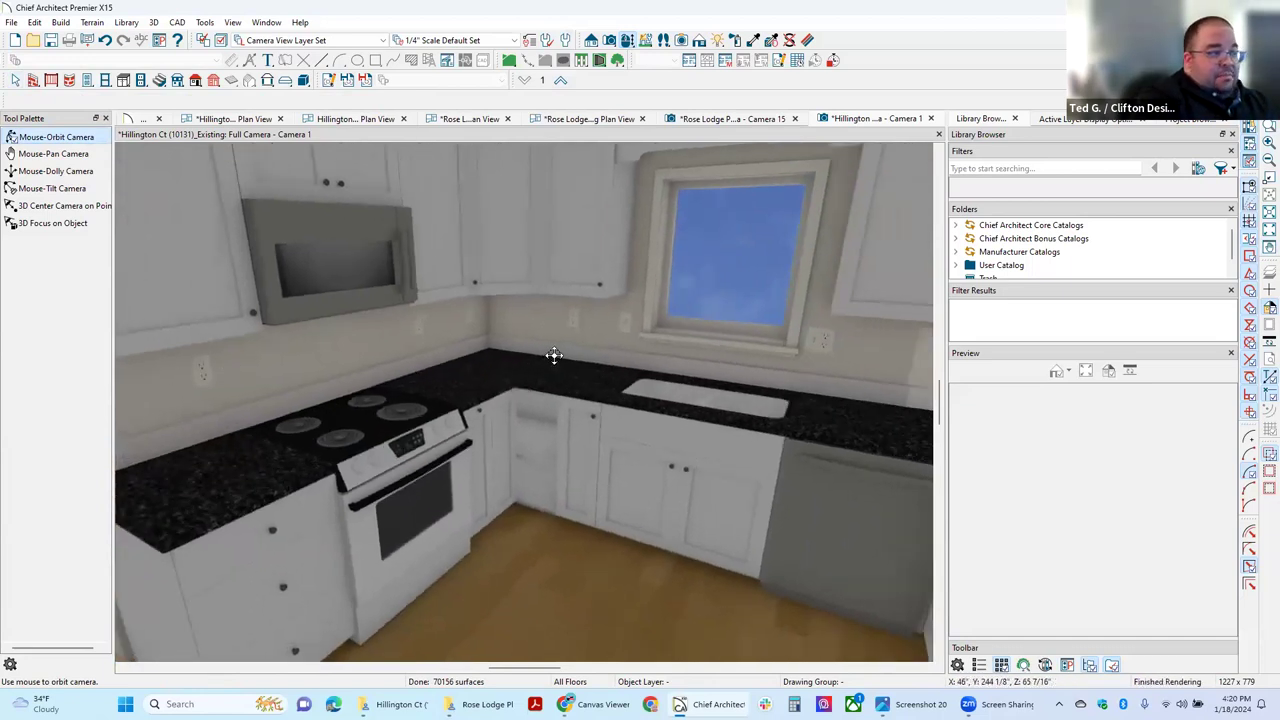
{"action": "left_click_drag", "start_coordinate": [549, 312], "coordinate": [743, 483]}
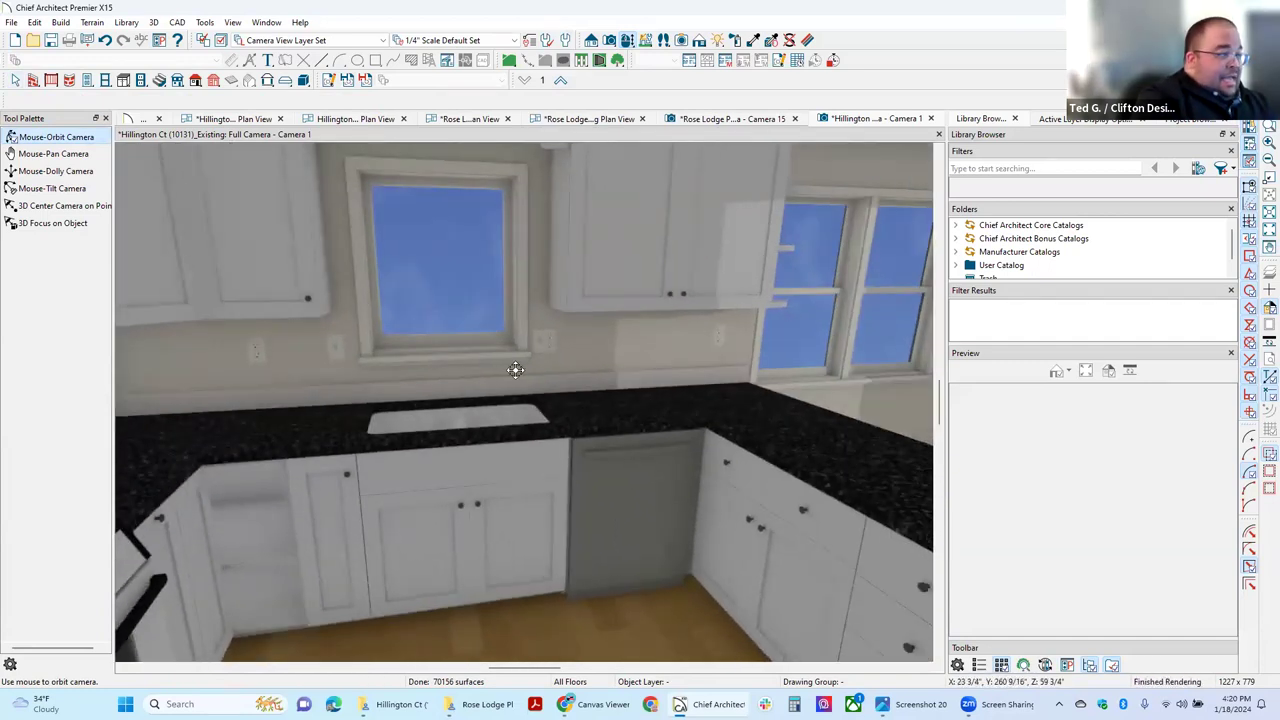
{"action": "left_click_drag", "start_coordinate": [509, 497], "coordinate": [573, 551]}
Move past the fireplace into the adjoining room with two windows
{"action": "scroll", "coordinate": [686, 543], "scroll_direction": "up", "scroll_amount": 5}
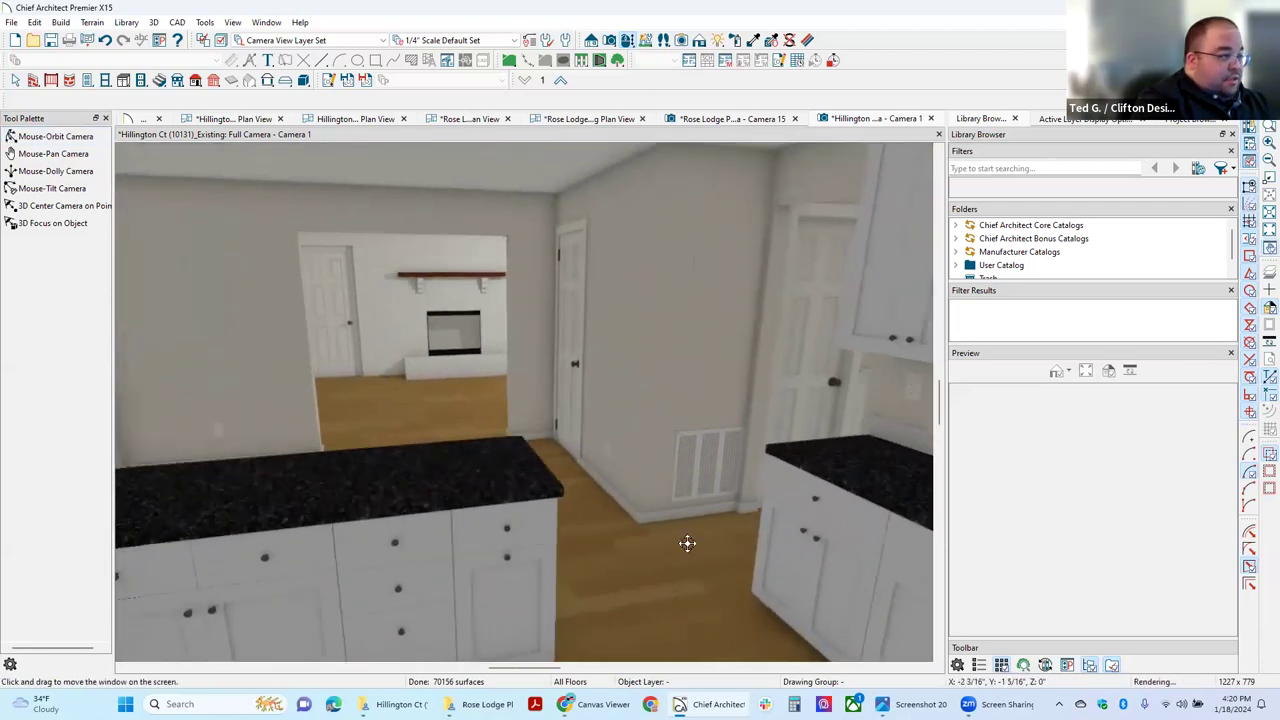
{"action": "scroll", "coordinate": [466, 240], "scroll_direction": "up", "scroll_amount": 3}
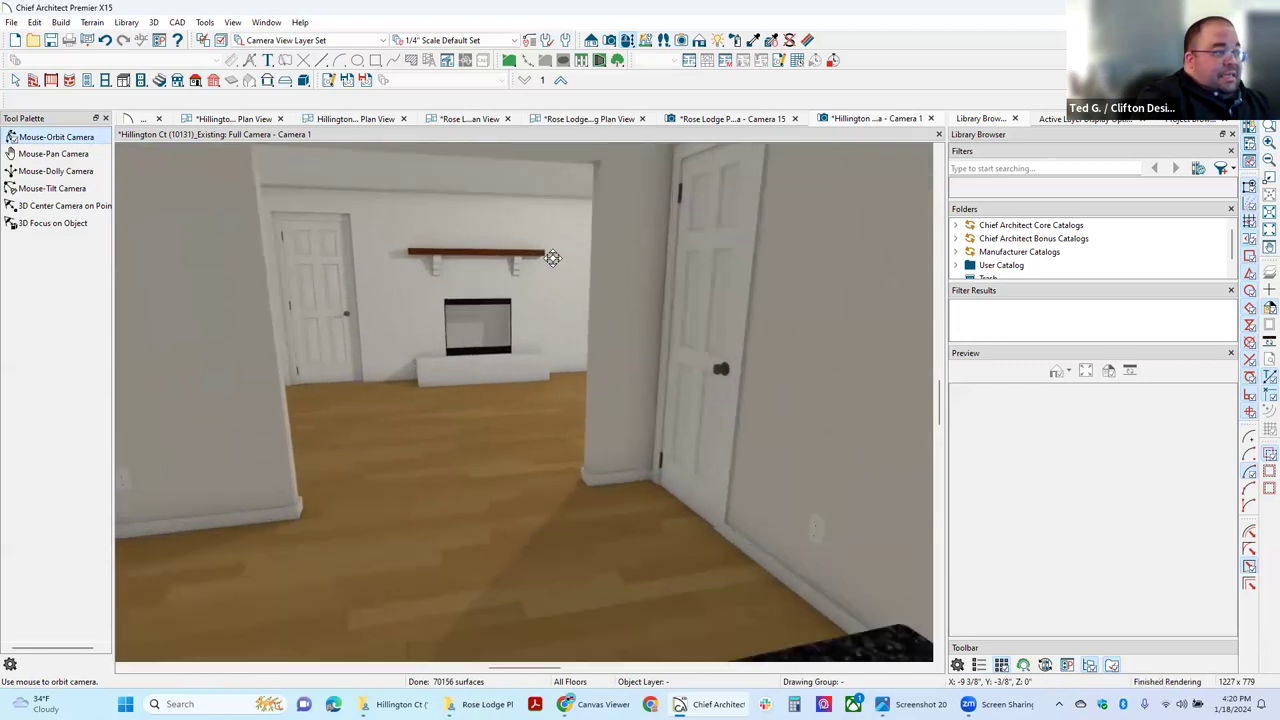
{"action": "scroll", "coordinate": [420, 242], "scroll_direction": "up", "scroll_amount": 4}
{"action": "scroll", "coordinate": [450, 320], "scroll_direction": "up", "scroll_amount": 3}
{"action": "scroll", "coordinate": [443, 383], "scroll_direction": "up", "scroll_amount": 2}
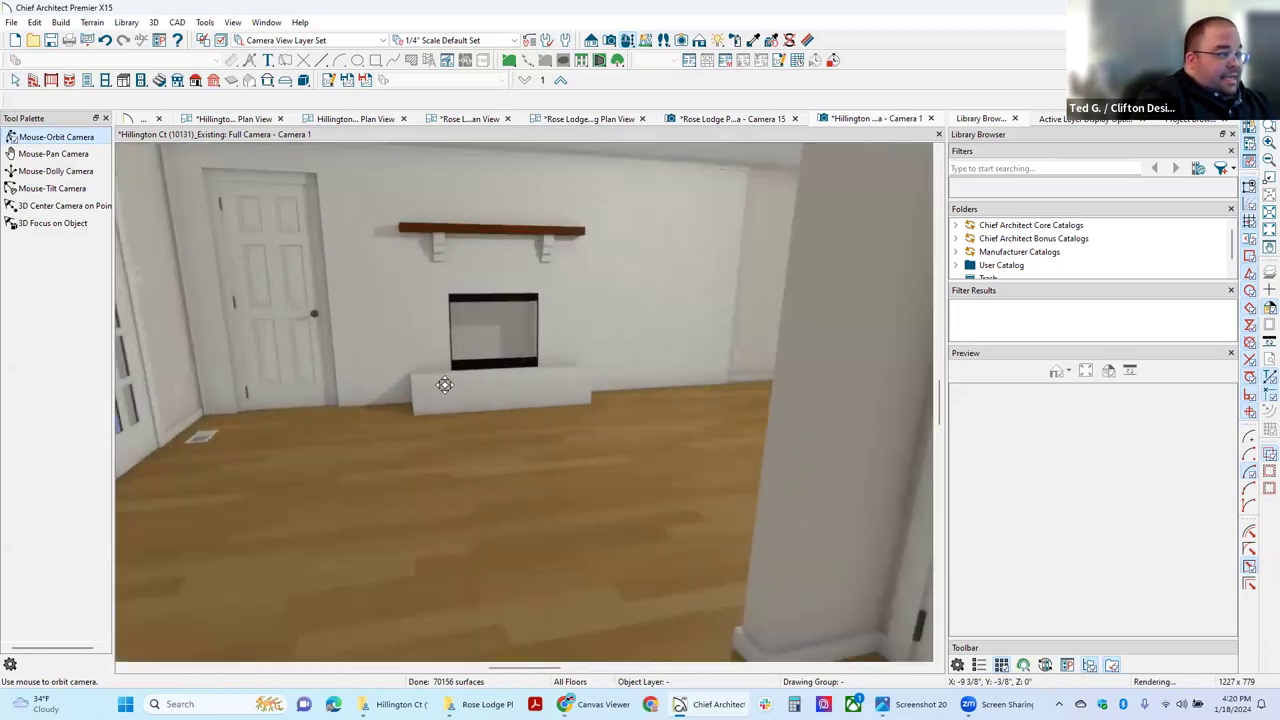
{"action": "scroll", "coordinate": [515, 530], "scroll_direction": "up", "scroll_amount": 2}
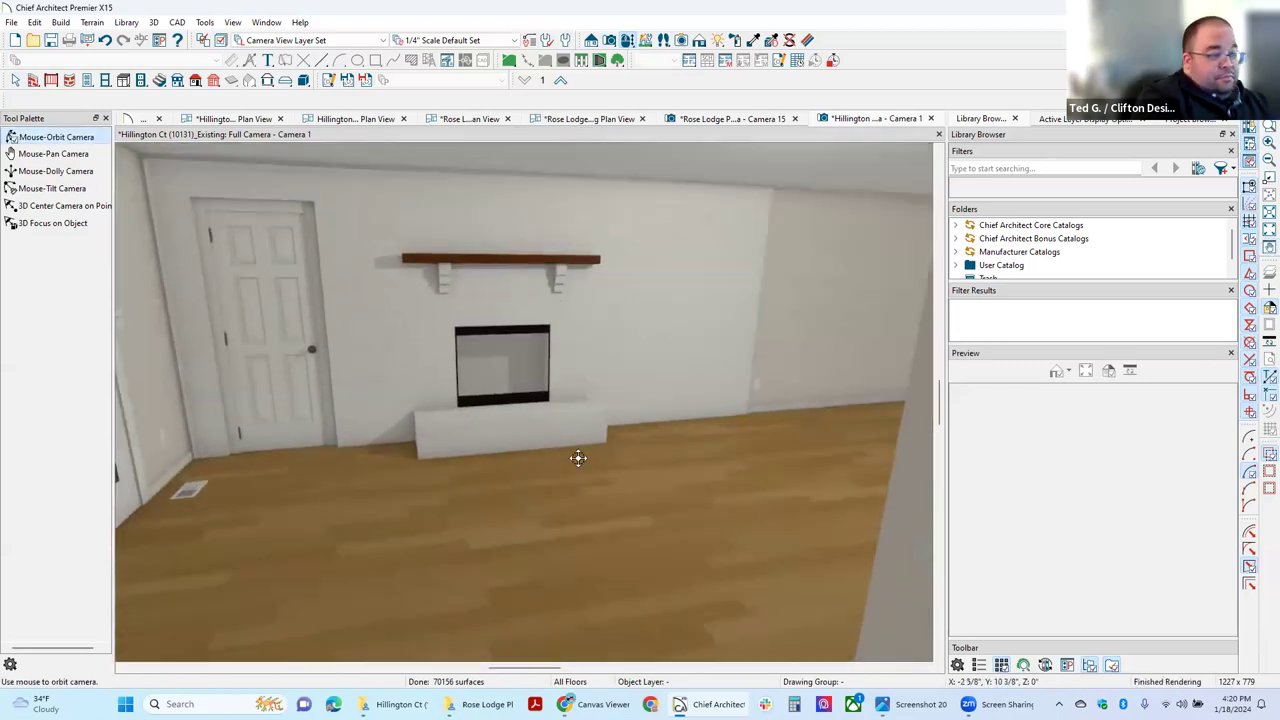
{"action": "left_click_drag", "start_coordinate": [577, 457], "coordinate": [631, 469]}
{"action": "left_click_drag", "start_coordinate": [474, 403], "coordinate": [500, 566]}
Turn past the two-window wall, brick wall and French doors, then back away to view the kitchen
{"action": "left_click_drag", "start_coordinate": [538, 524], "coordinate": [568, 528]}
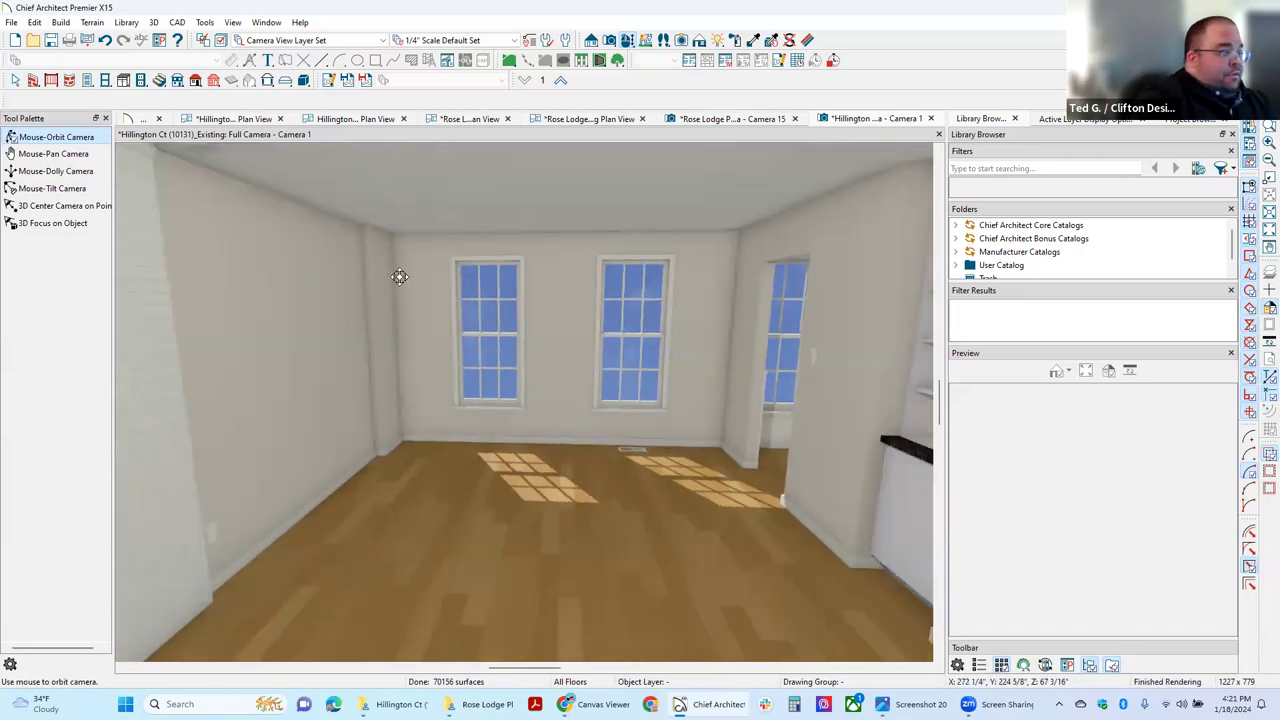
{"action": "left_click_drag", "start_coordinate": [397, 277], "coordinate": [582, 376]}
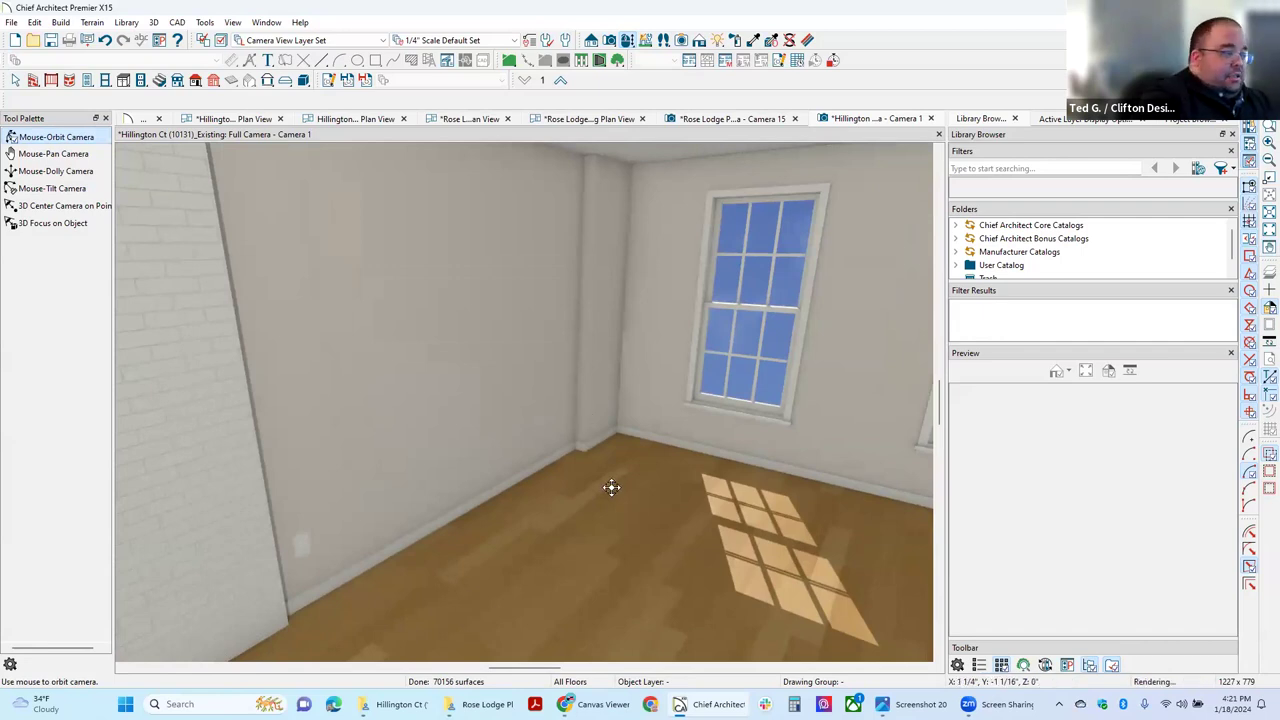
{"action": "key", "text": "Left"}
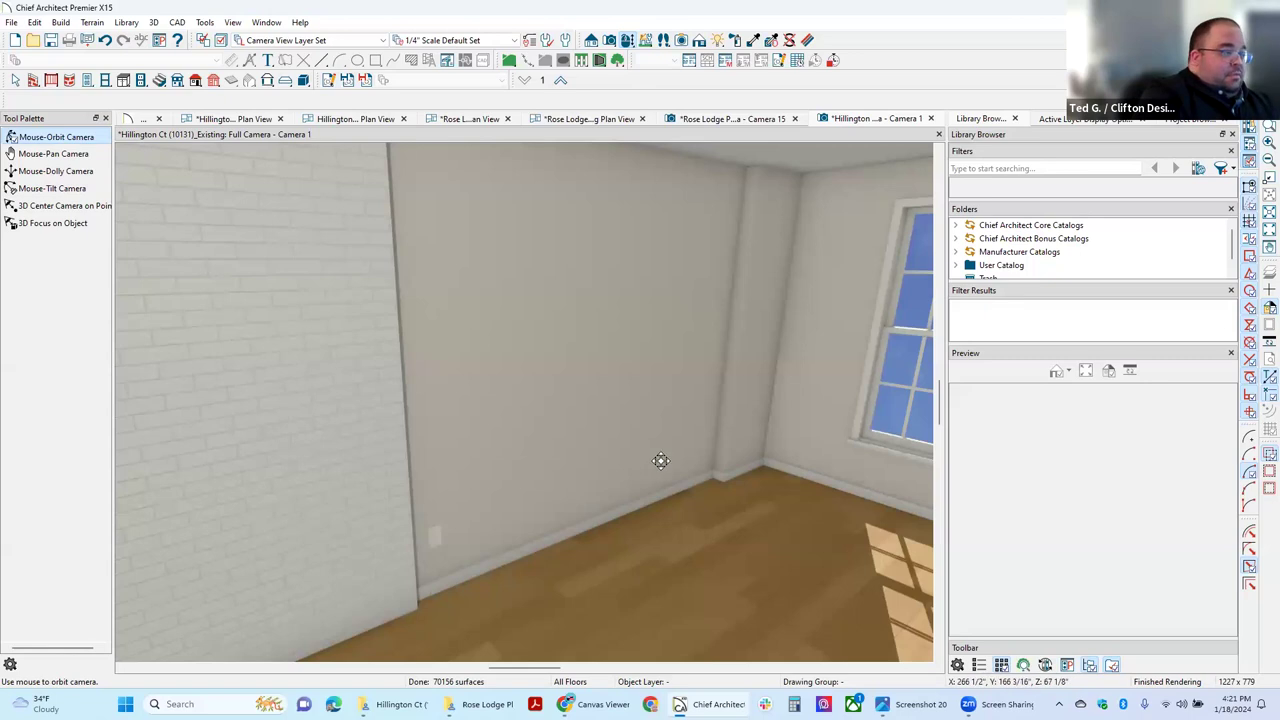
{"action": "key", "text": "Left"}
{"action": "key", "text": "Left"}
{"action": "key", "text": "Left"}
{"action": "key", "text": "Left"}
{"action": "key", "text": "Left"}
{"action": "key", "text": "Left"}
{"action": "key", "text": "Up"}
{"action": "key", "text": "Up"}
{"action": "key", "text": "Up"}
{"action": "key", "text": "Up"}
{"action": "key", "text": "Up"}
{"action": "key", "text": "Up"}
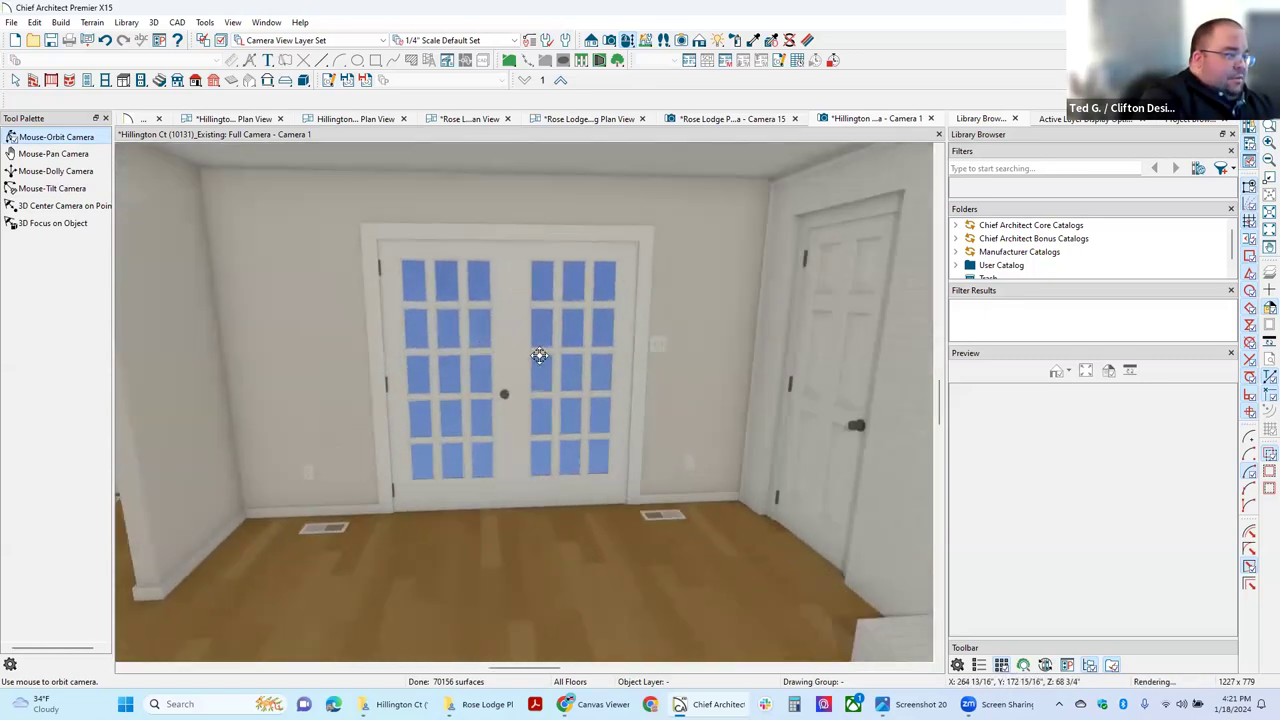
{"action": "key", "text": "Left"}
{"action": "key", "text": "Left"}
{"action": "key", "text": "Left"}
{"action": "key", "text": "Left"}
{"action": "key", "text": "Down"}
{"action": "key", "text": "Down"}
{"action": "key", "text": "Down"}
{"action": "key", "text": "Down"}
{"action": "key", "text": "Down"}
{"action": "key", "text": "Down"}
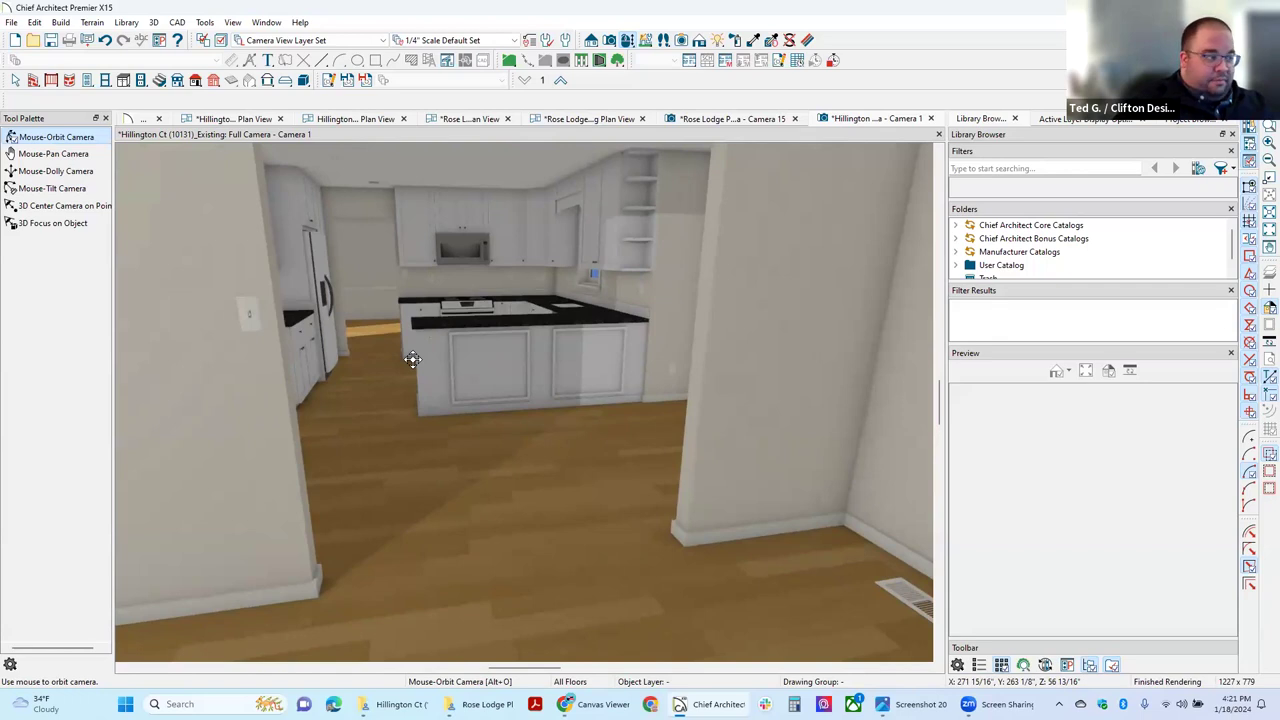
Move into the windowed front room and look back through the doorway at the kitchen island
{"action": "scroll", "coordinate": [440, 380], "scroll_direction": "down", "scroll_amount": 5}
{"action": "scroll", "coordinate": [679, 456], "scroll_direction": "up", "scroll_amount": 6}
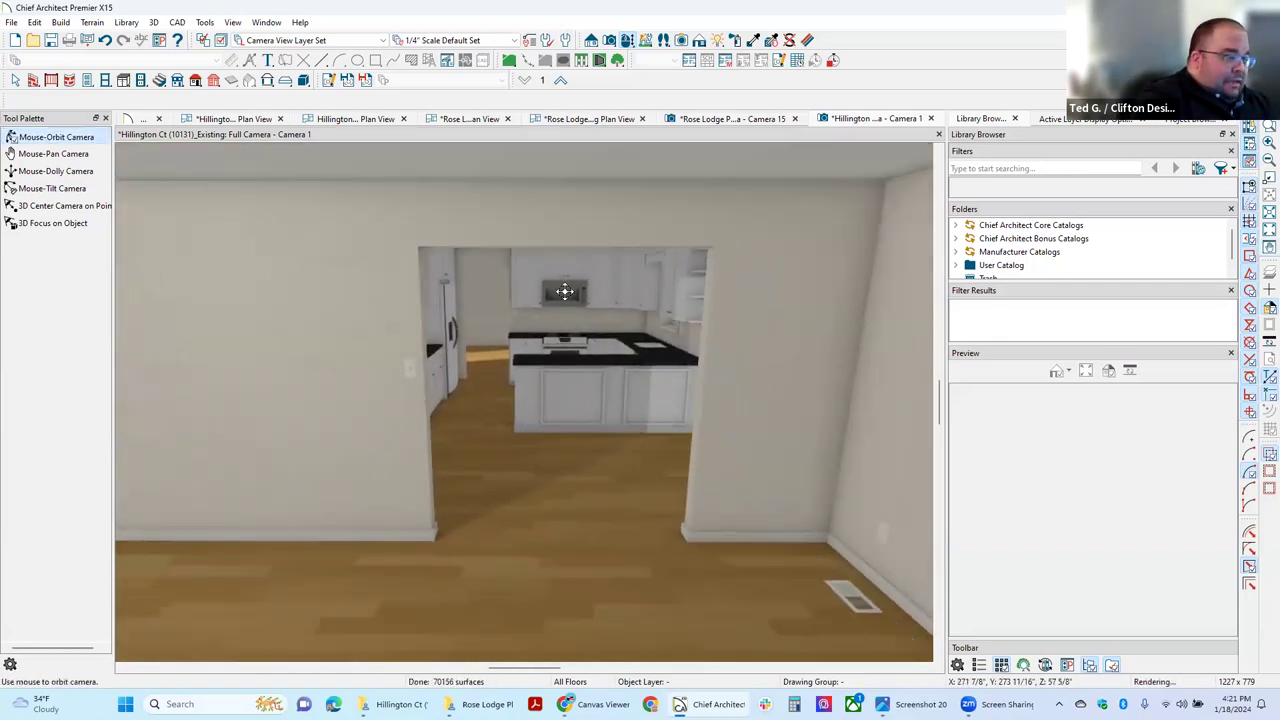
{"action": "scroll", "coordinate": [478, 277], "scroll_direction": "up", "scroll_amount": 6}
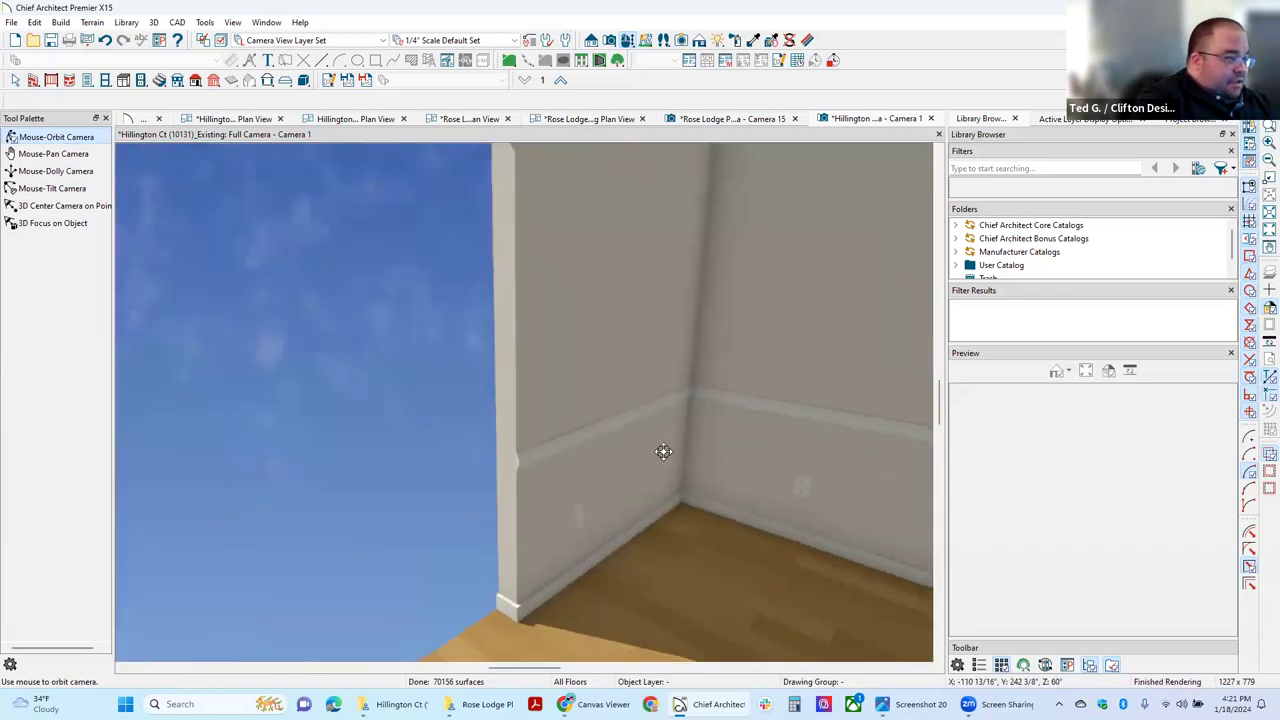
{"action": "left_click_drag", "start_coordinate": [660, 449], "coordinate": [566, 446]}
{"action": "left_click_drag", "start_coordinate": [674, 459], "coordinate": [534, 407]}
{"action": "left_click_drag", "start_coordinate": [614, 491], "coordinate": [722, 514]}
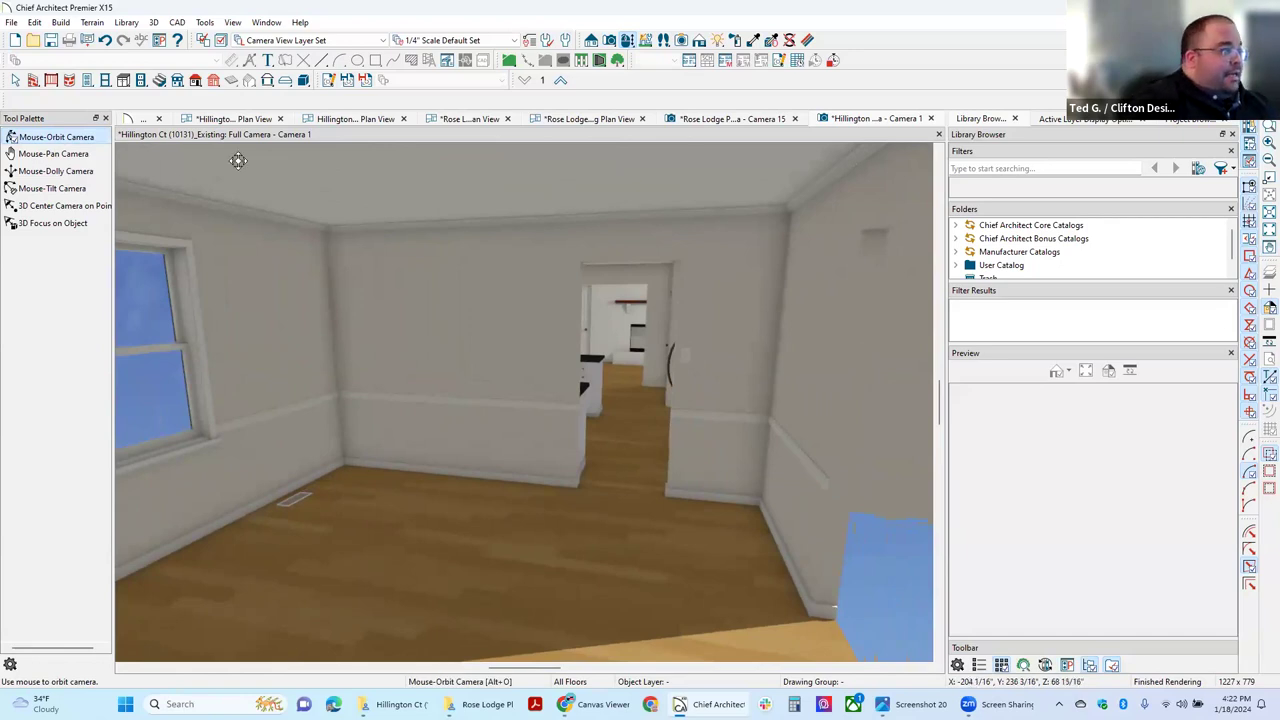
Place a new Full Camera in the proposed Hillington working plan
{"action": "key", "text": "ctrl+Tab"}
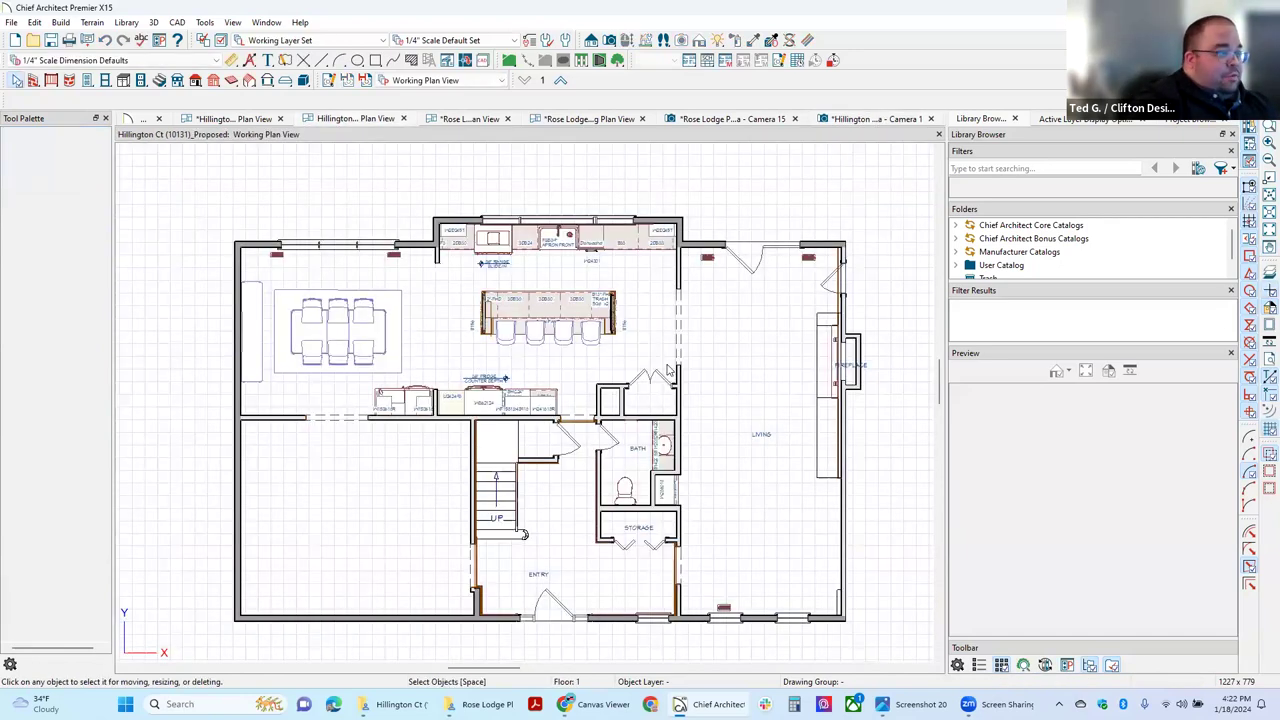
{"action": "left_click", "coordinate": [609, 40]}
{"action": "left_click_drag", "start_coordinate": [738, 319], "coordinate": [603, 366]}
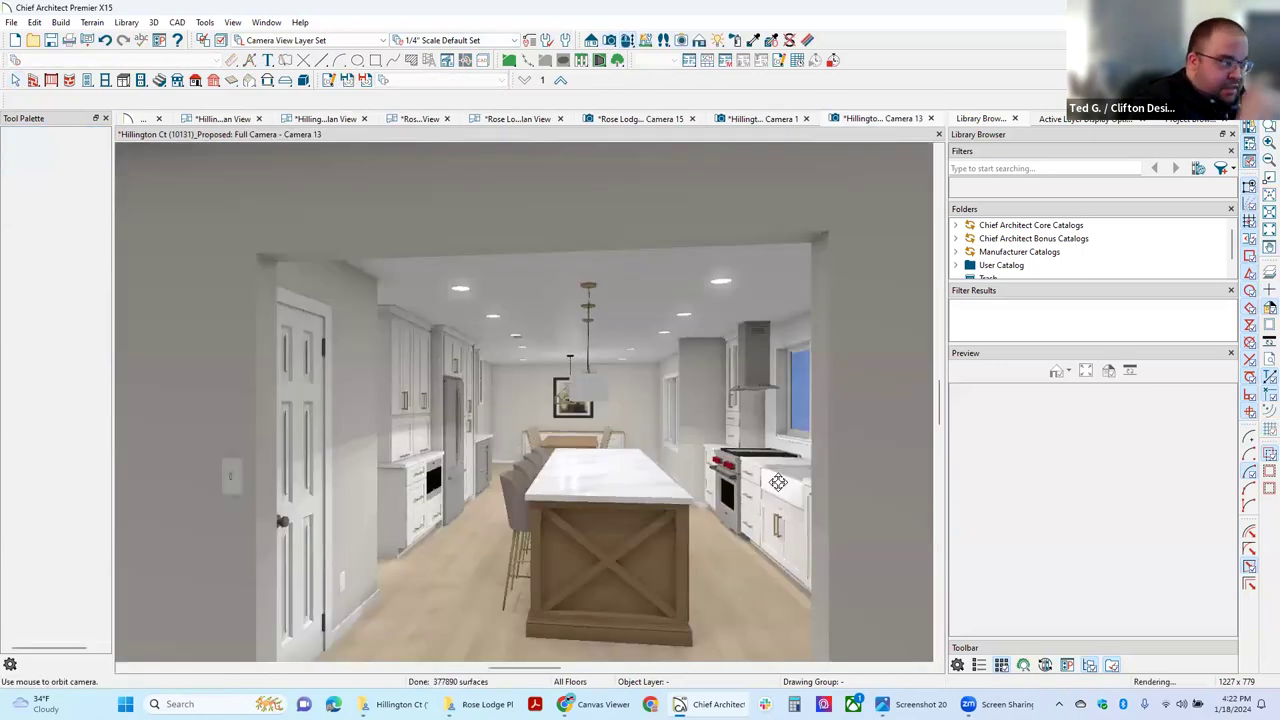
Walk the camera through the kitchen to the dining table facing the island
{"action": "scroll", "coordinate": [572, 423], "scroll_direction": "up", "scroll_amount": 10}
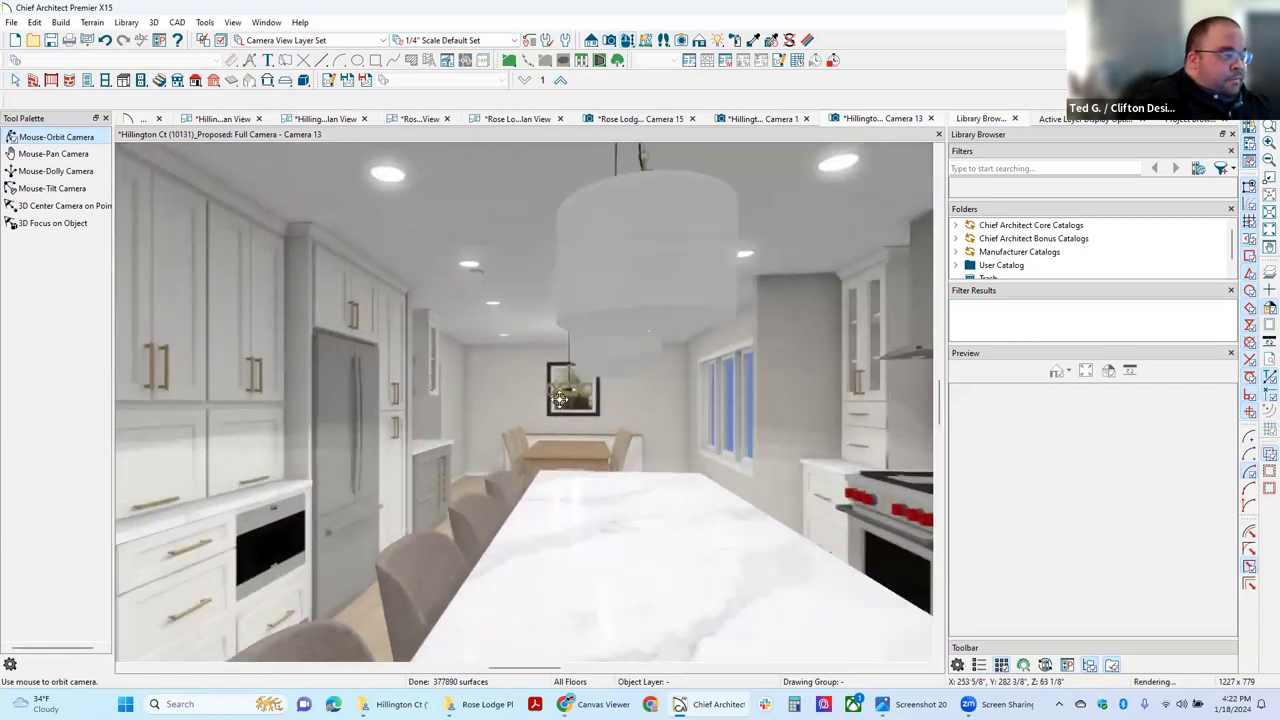
{"action": "scroll", "coordinate": [561, 393], "scroll_direction": "up", "scroll_amount": 8}
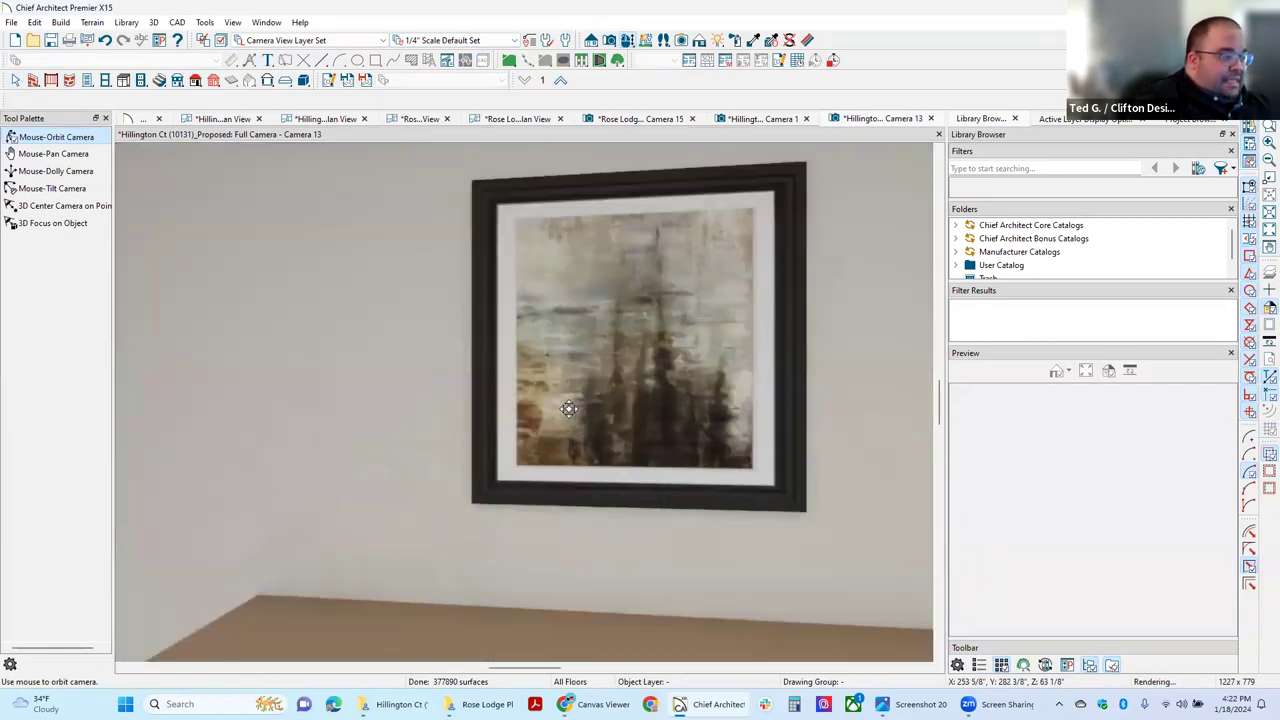
{"action": "left_click_drag", "start_coordinate": [569, 409], "coordinate": [861, 464]}
{"action": "scroll", "coordinate": [590, 518], "scroll_direction": "down", "scroll_amount": 10}
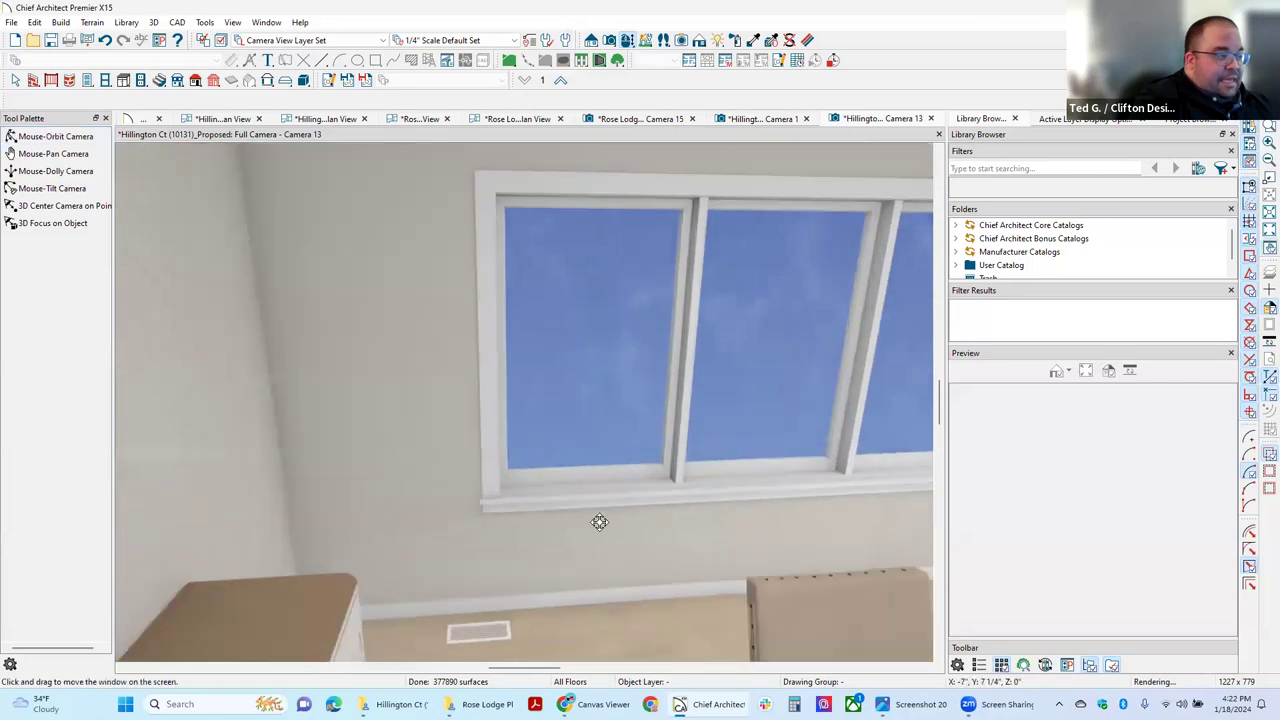
{"action": "left_click_drag", "start_coordinate": [600, 520], "coordinate": [666, 407]}
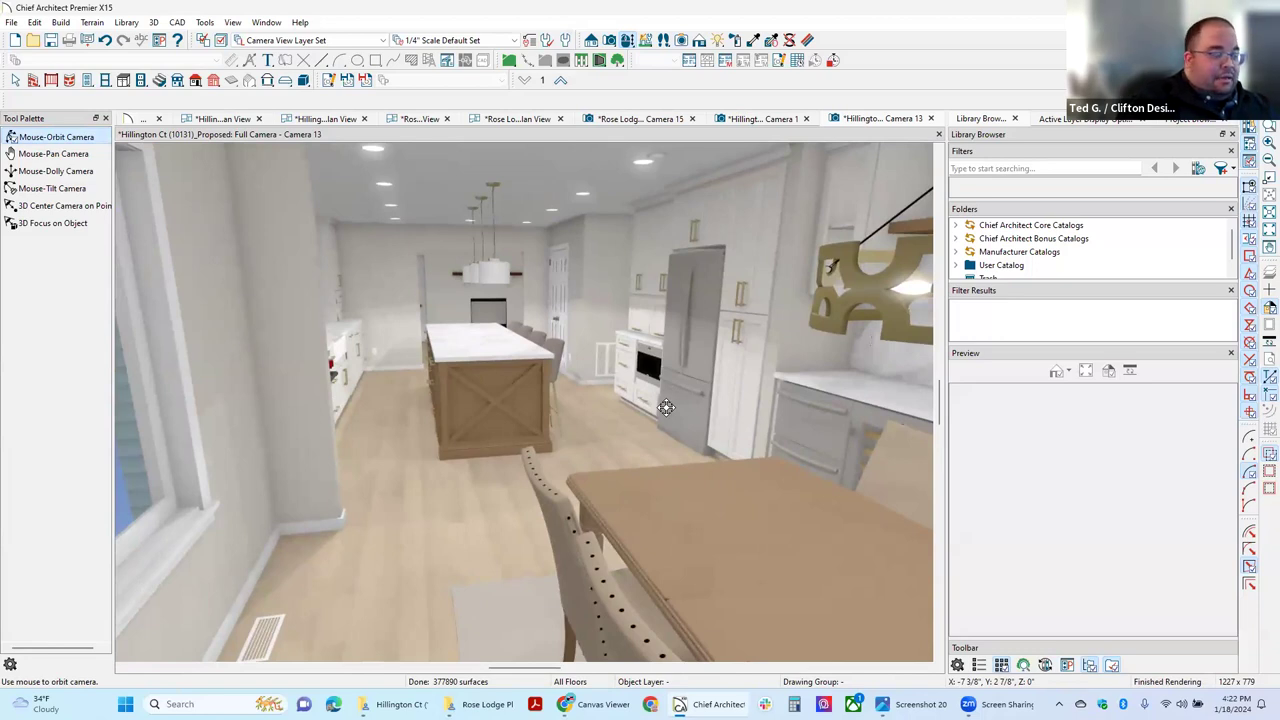
{"action": "left_click_drag", "start_coordinate": [568, 430], "coordinate": [631, 457]}
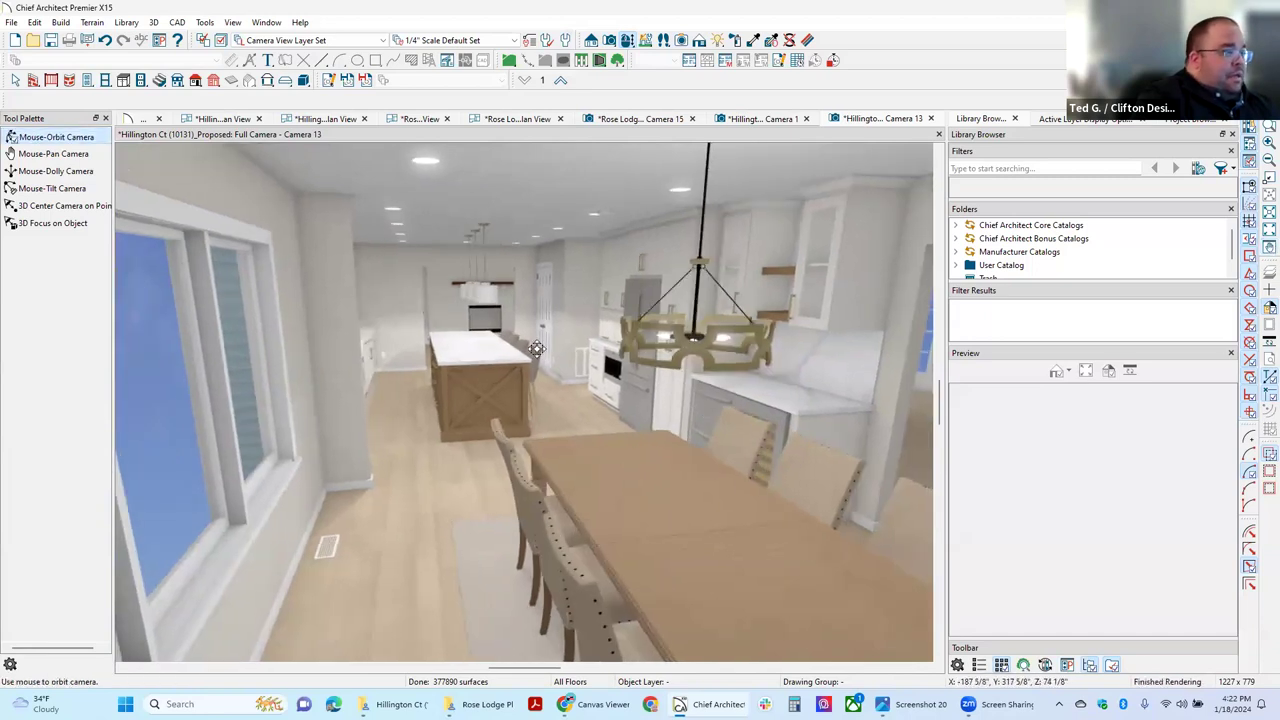
{"action": "left_click_drag", "start_coordinate": [678, 506], "coordinate": [567, 499]}
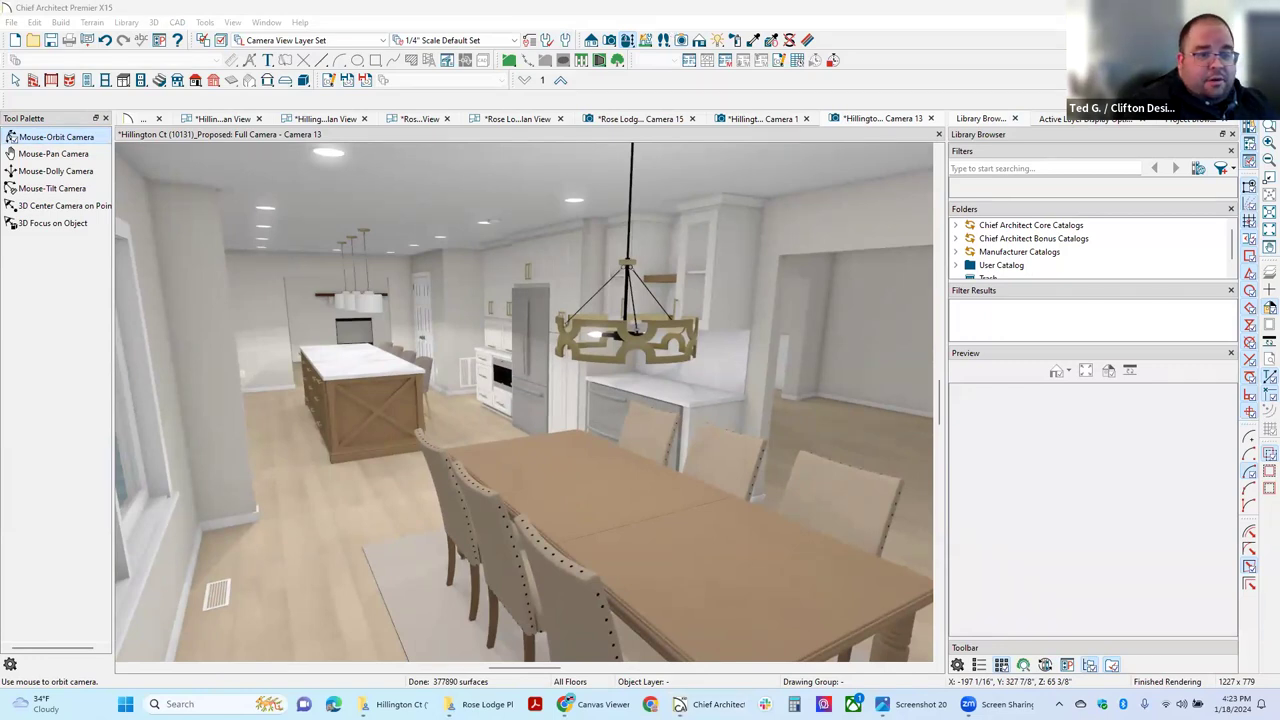
Close the Hillington camera and plan views with Don't Save, then bring Canvas Viewer forward
{"action": "left_click", "coordinate": [258, 119]}
{"action": "left_click", "coordinate": [719, 375]}
{"action": "left_click", "coordinate": [290, 119]}
{"action": "left_click", "coordinate": [308, 119]}
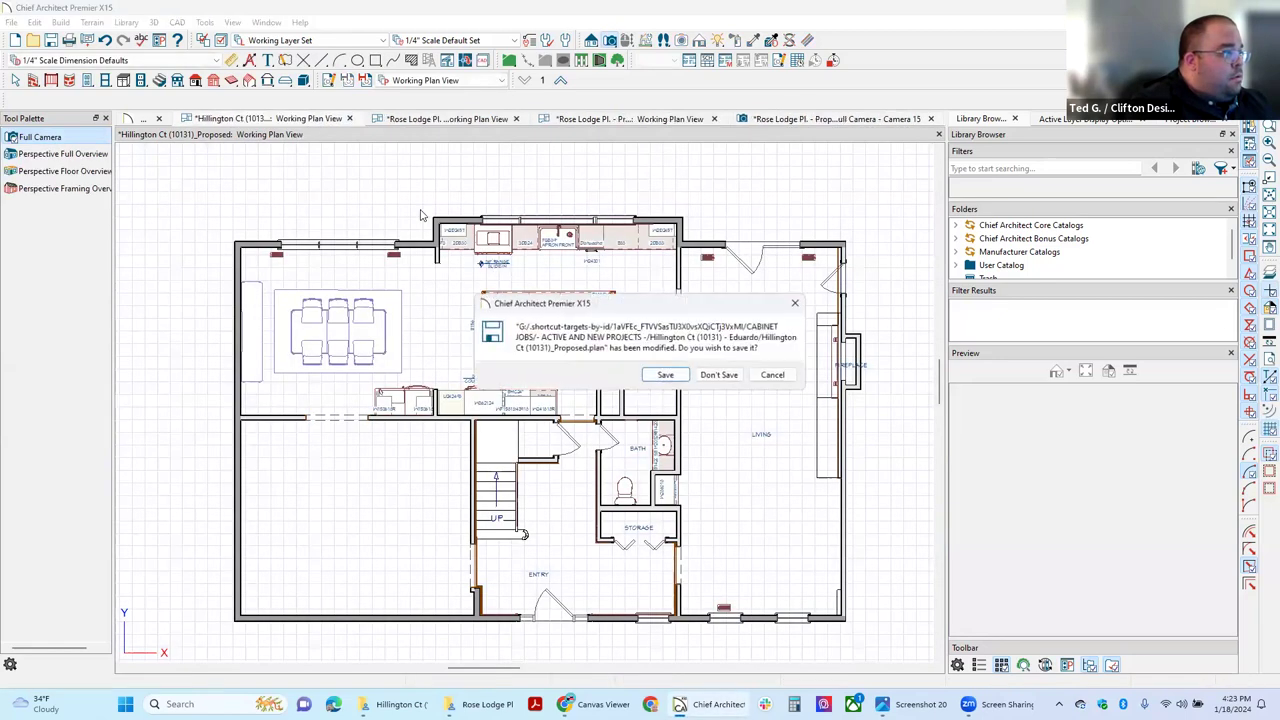
{"action": "left_click", "coordinate": [717, 373]}
{"action": "left_click", "coordinate": [349, 119]}
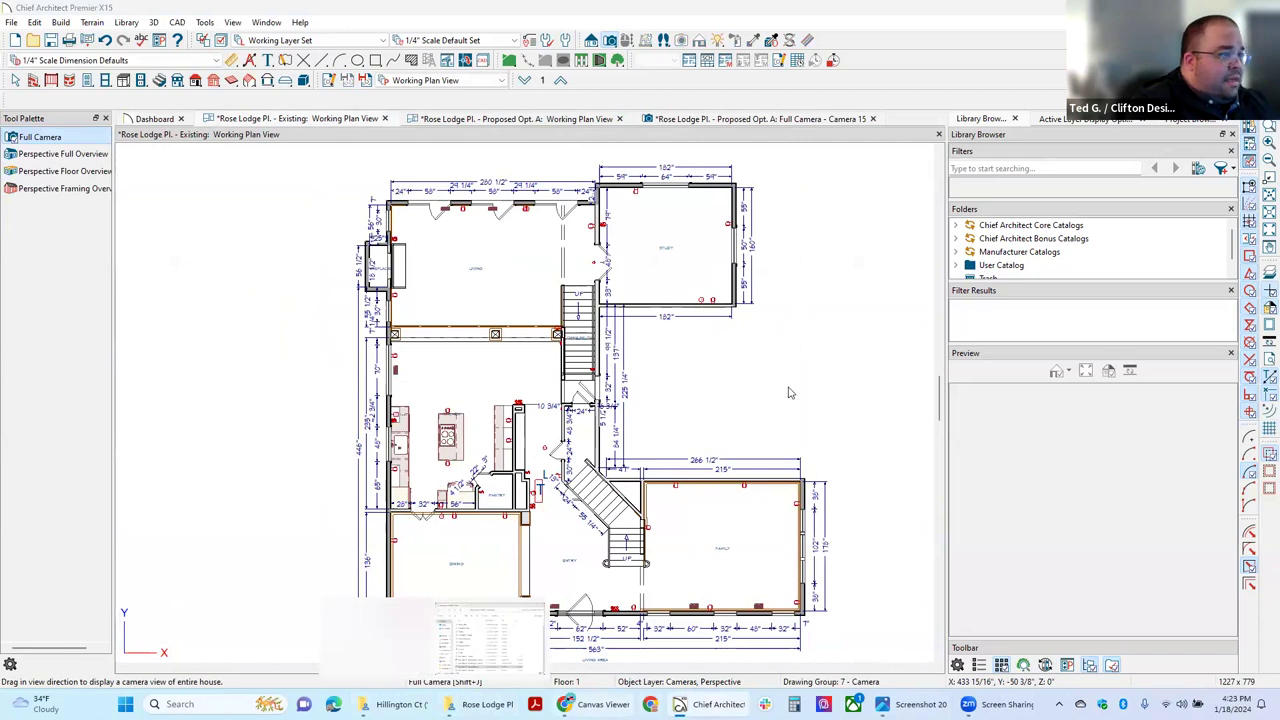
{"action": "left_click", "coordinate": [603, 704]}
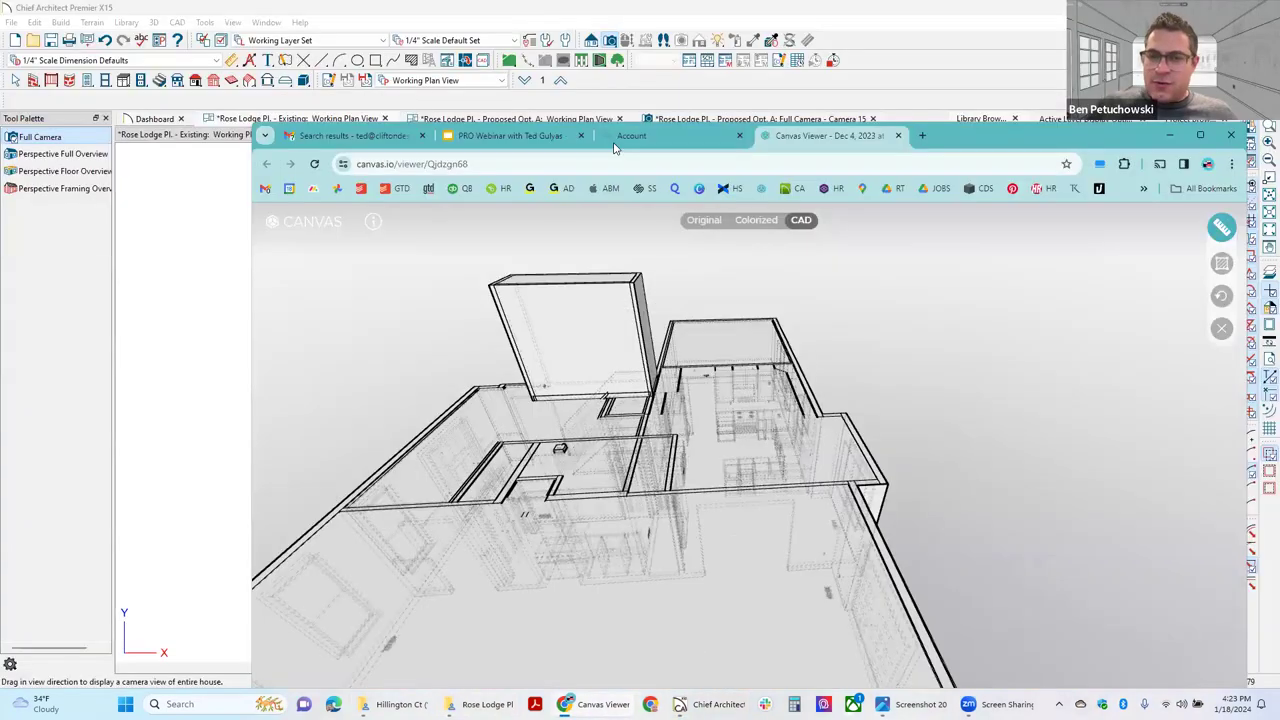
Replace the 'hillington' order search with 'rose lodge' and open the Rose Lodge scan
{"action": "key", "text": "ctrl+shift+Tab"}
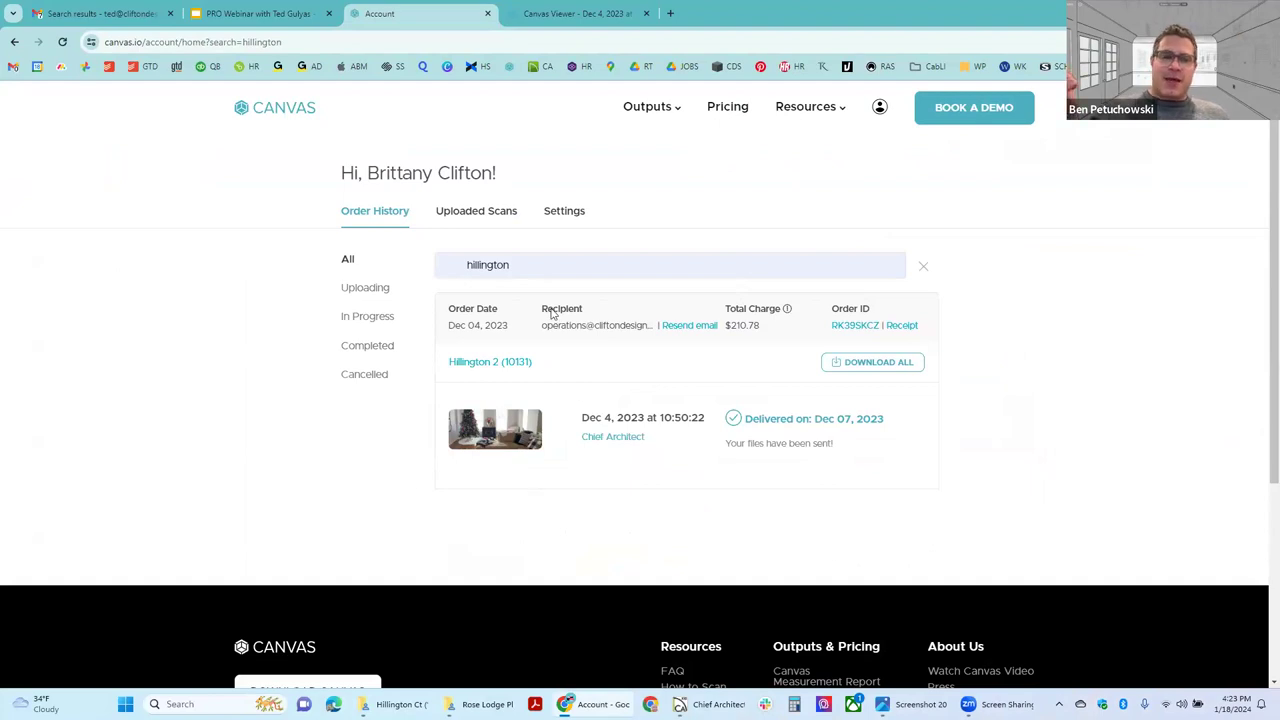
{"action": "double_click", "coordinate": [551, 266]}
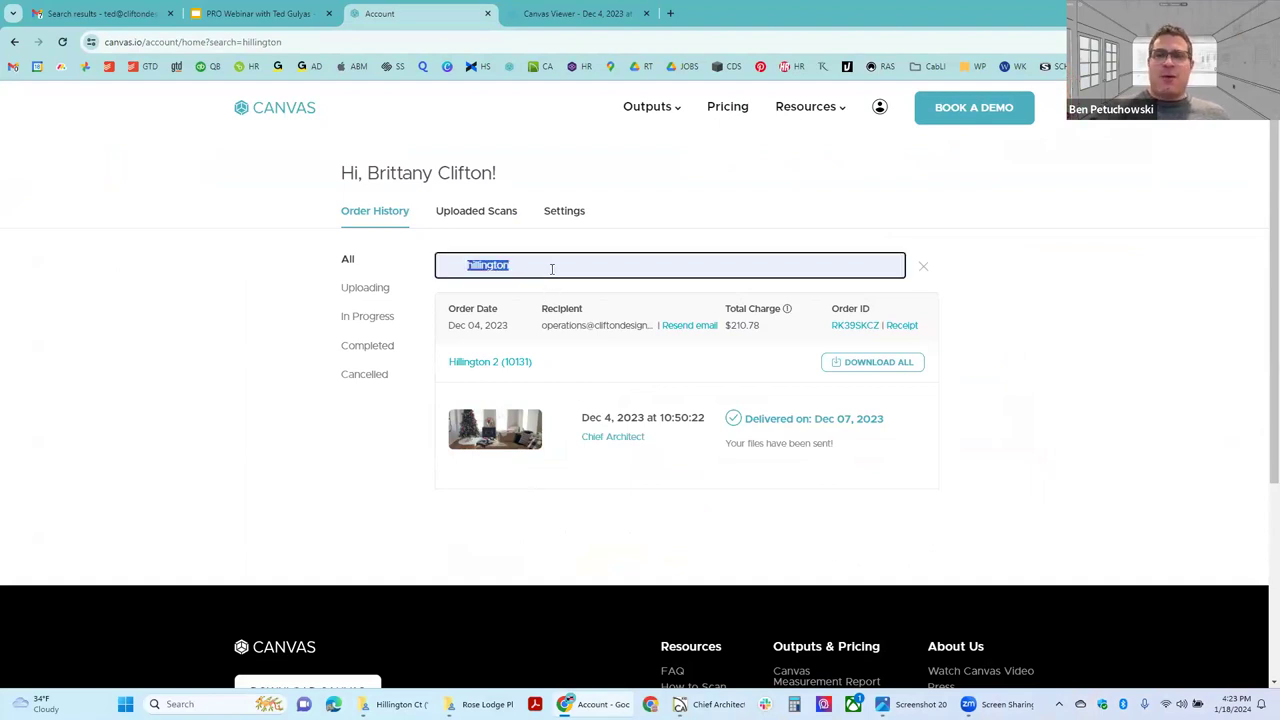
{"action": "type", "text": "rose"}
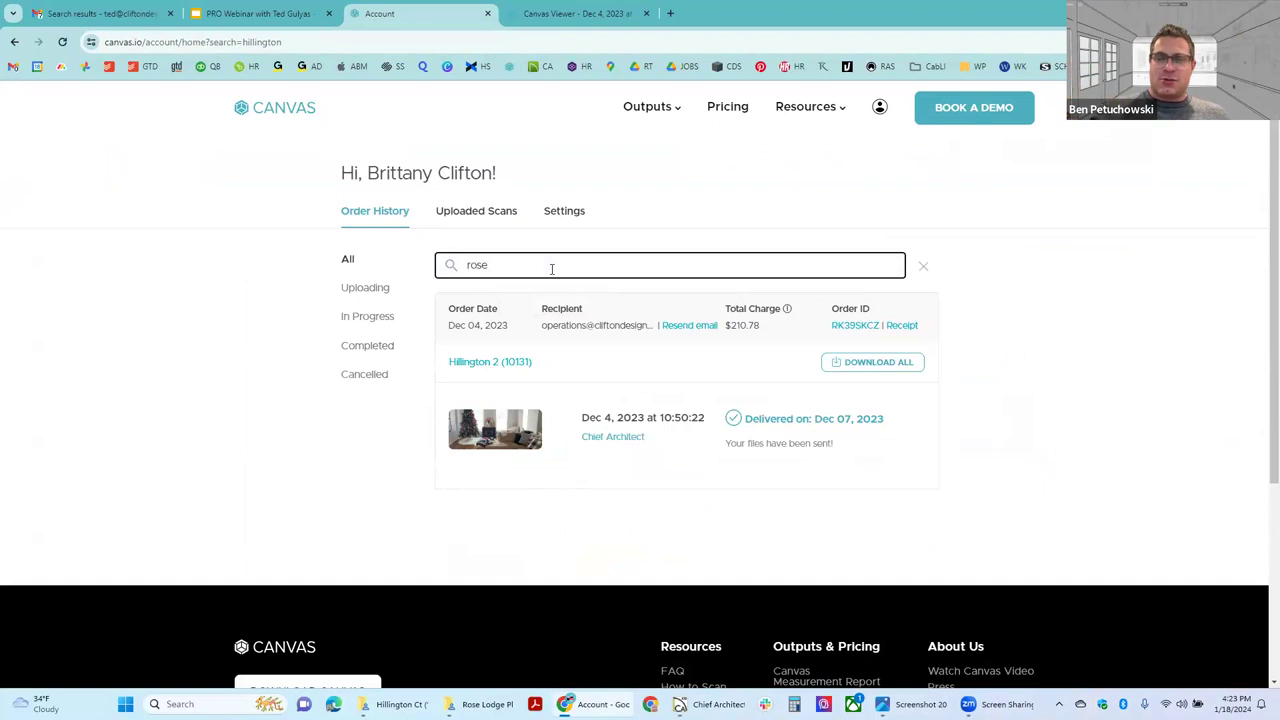
{"action": "type", "text": " lodge"}
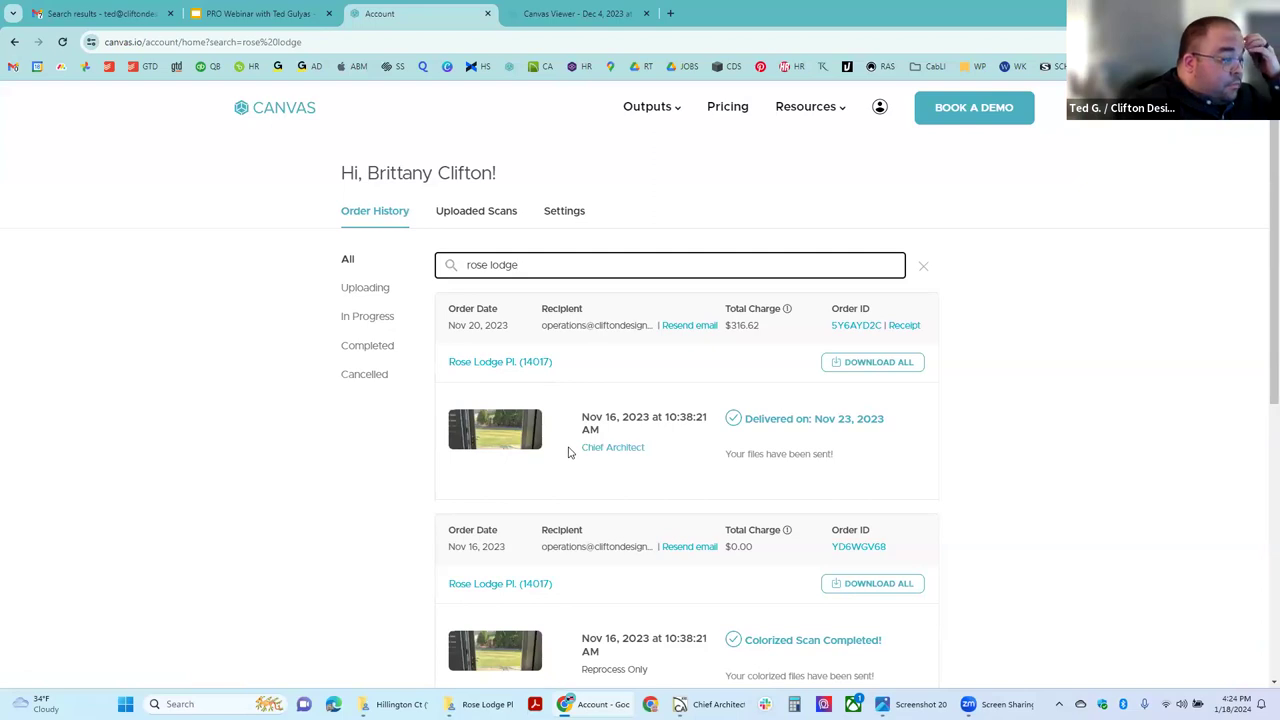
{"action": "scroll", "coordinate": [568, 452], "scroll_direction": "down", "scroll_amount": 3}
{"action": "scroll", "coordinate": [628, 487], "scroll_direction": "up", "scroll_amount": 3}
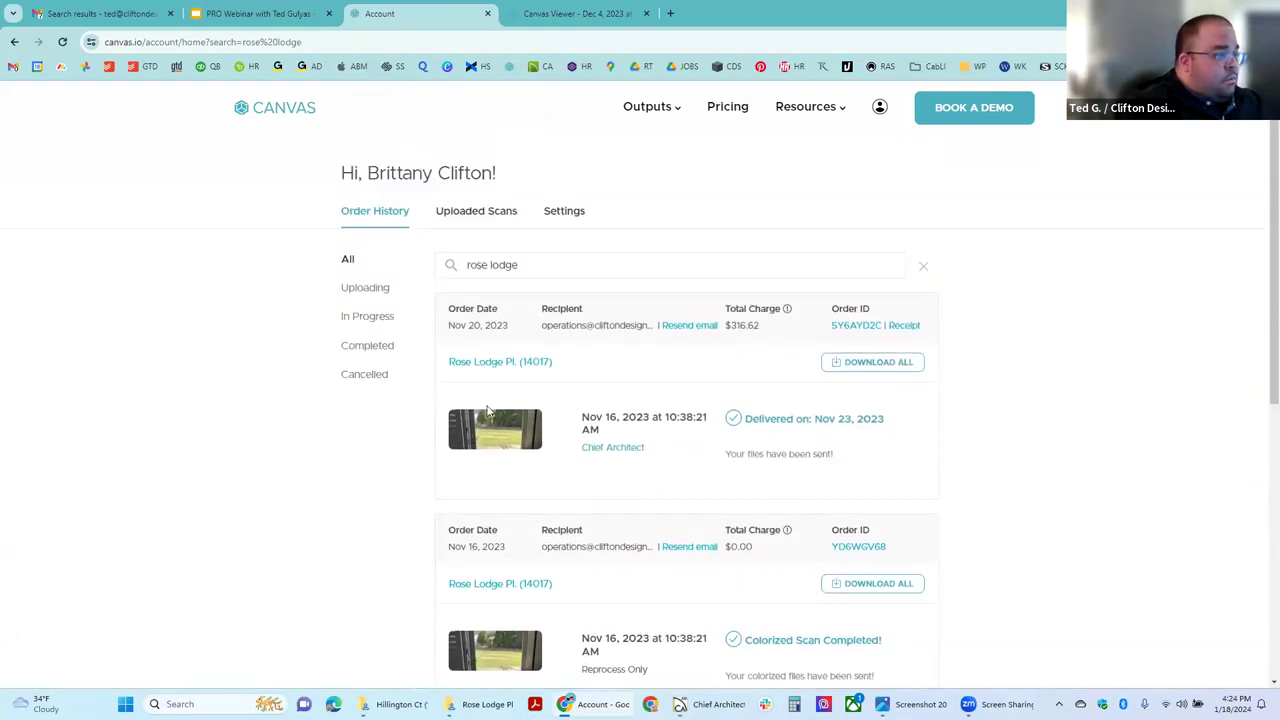
{"action": "left_click", "coordinate": [491, 431]}
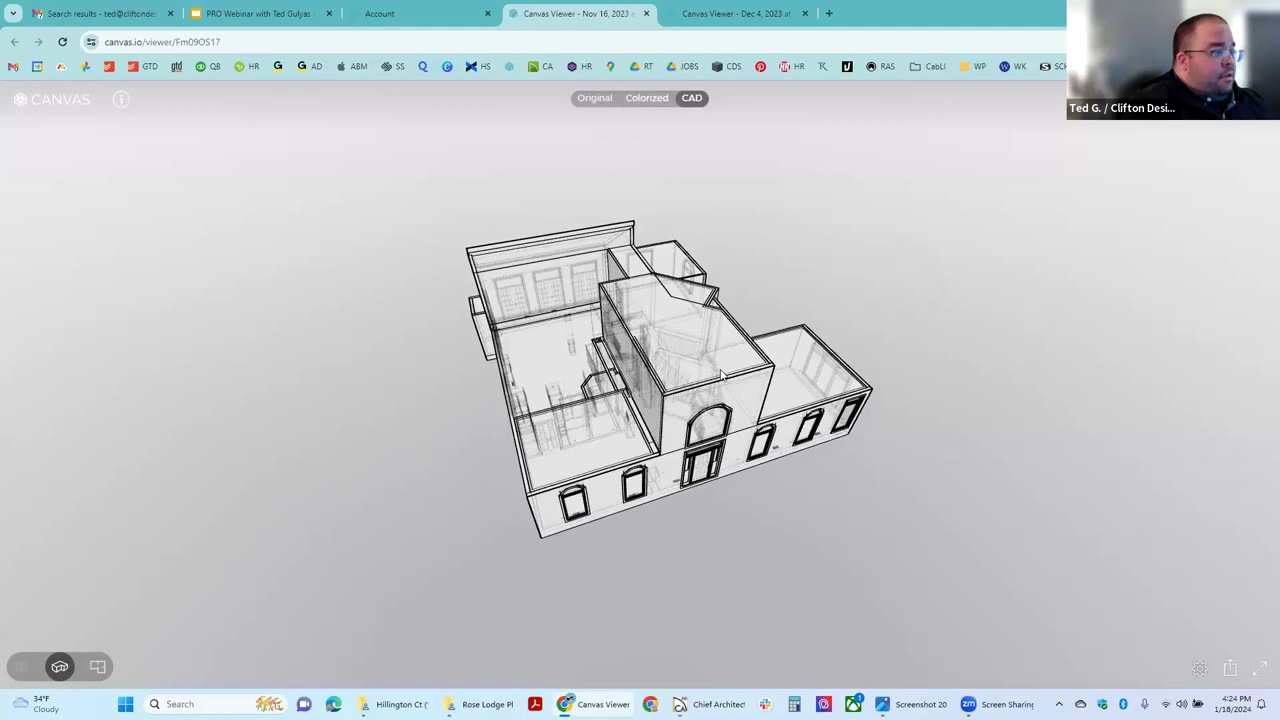
Switch to the colorized scan and fly through the hallway and living room into the kitchen
{"action": "left_click", "coordinate": [721, 374]}
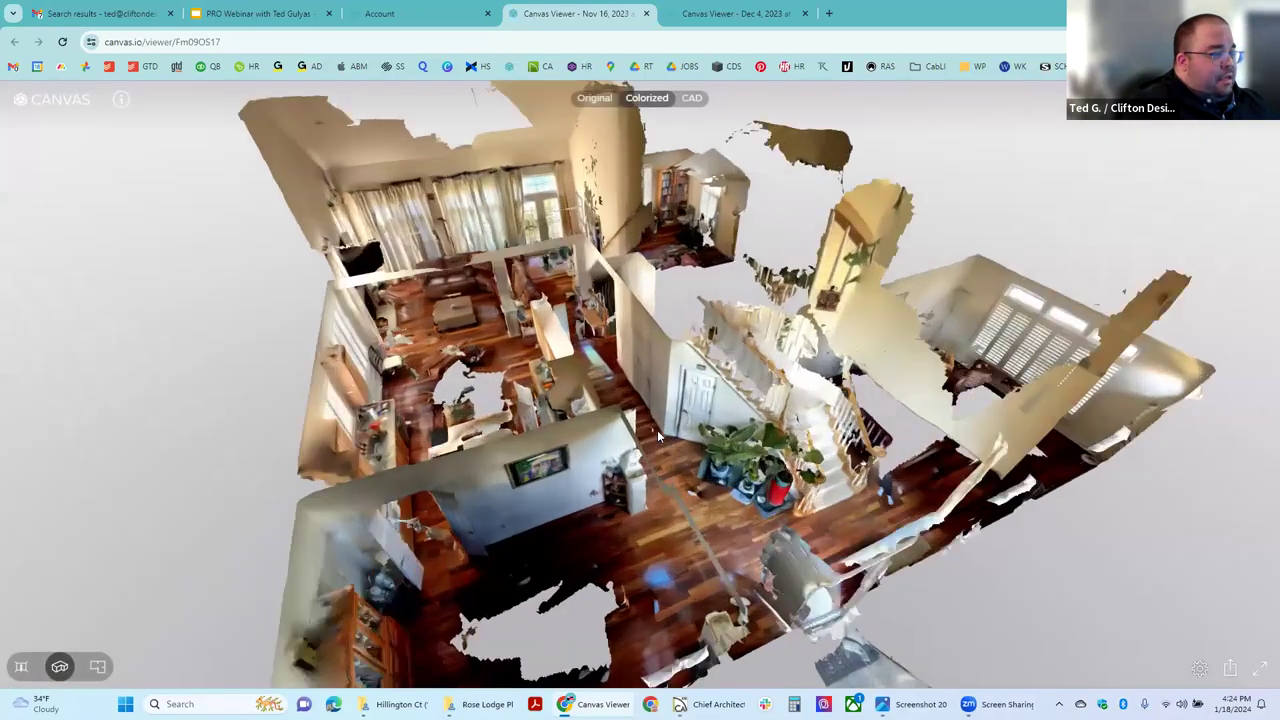
{"action": "left_click", "coordinate": [657, 430]}
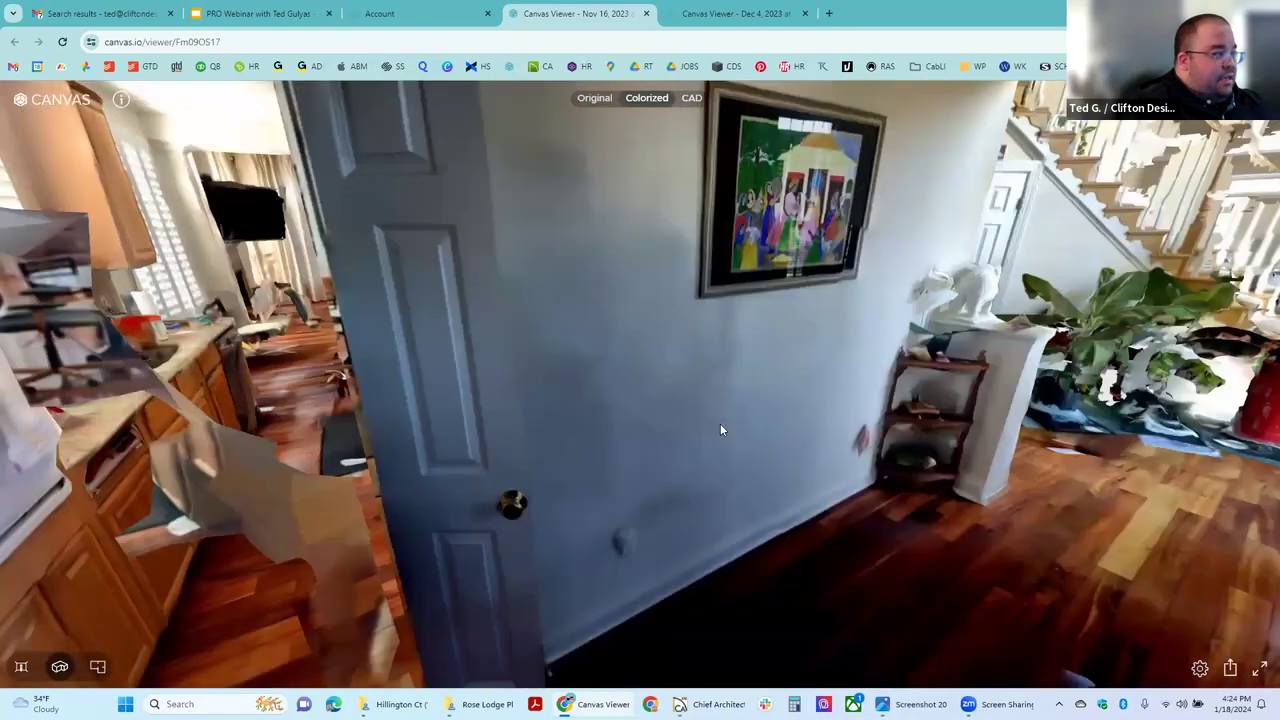
{"action": "left_click", "coordinate": [720, 429]}
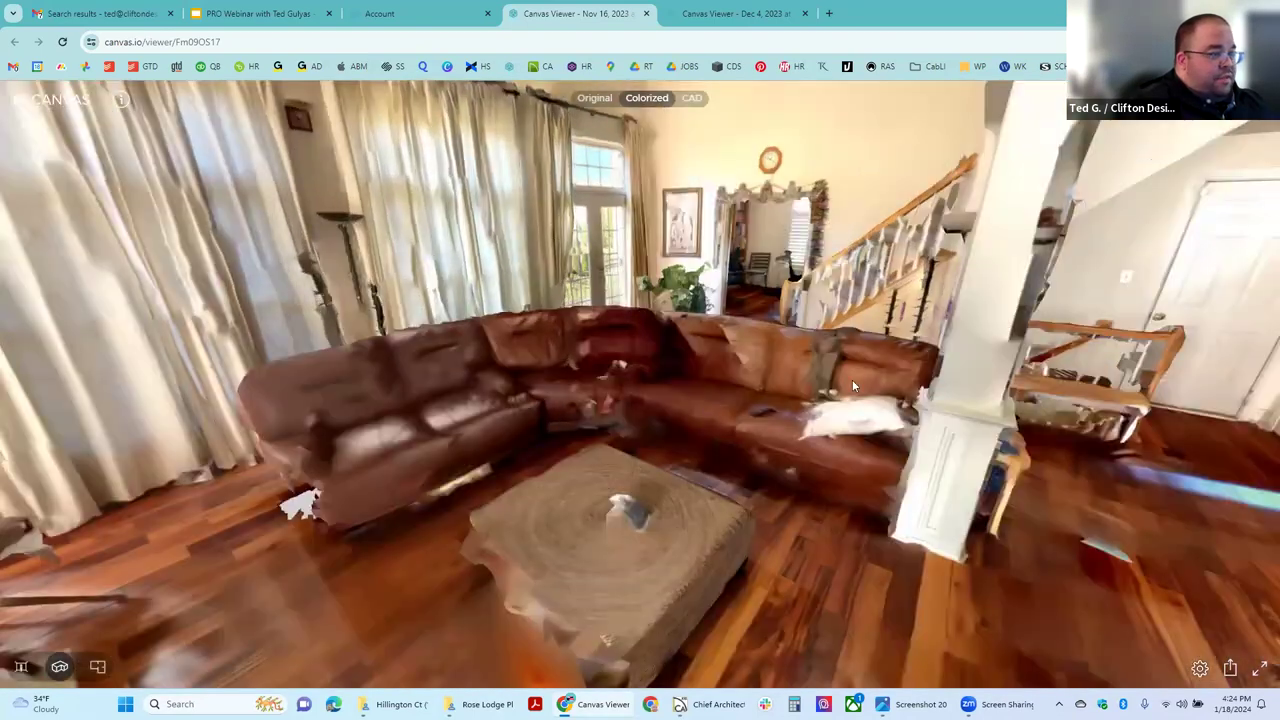
{"action": "left_click", "coordinate": [534, 308]}
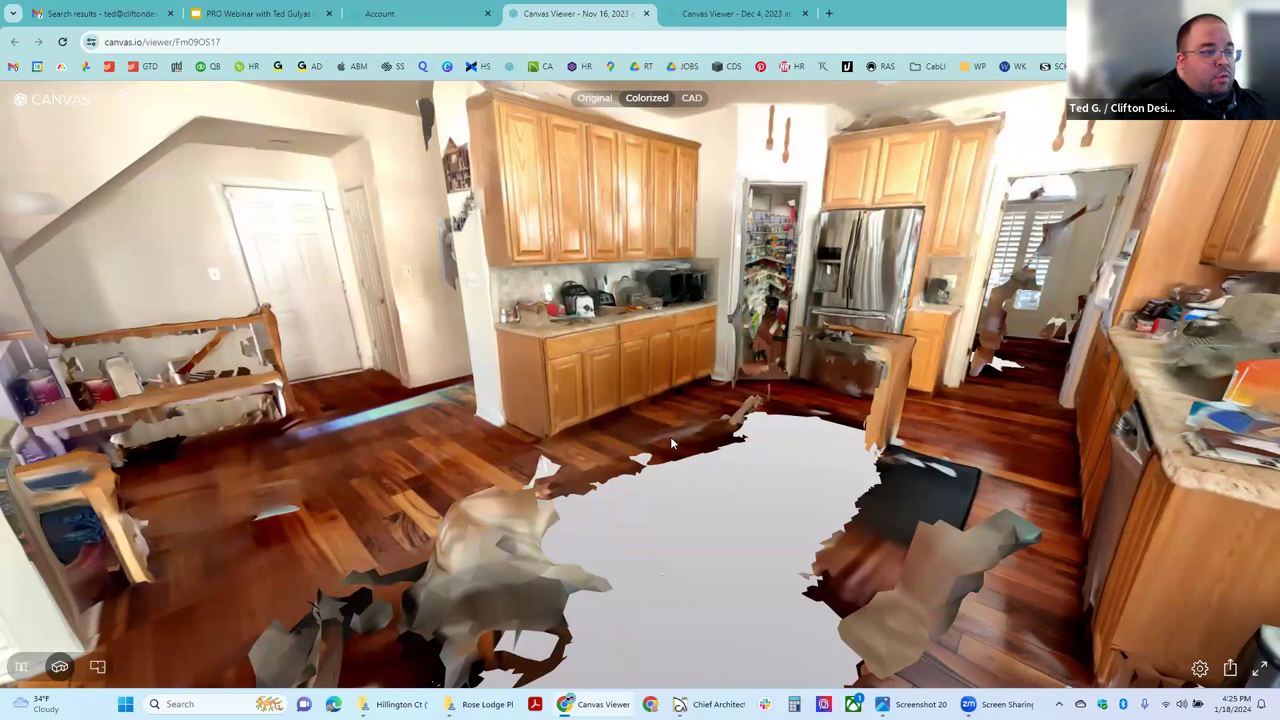
{"action": "left_click", "coordinate": [661, 461]}
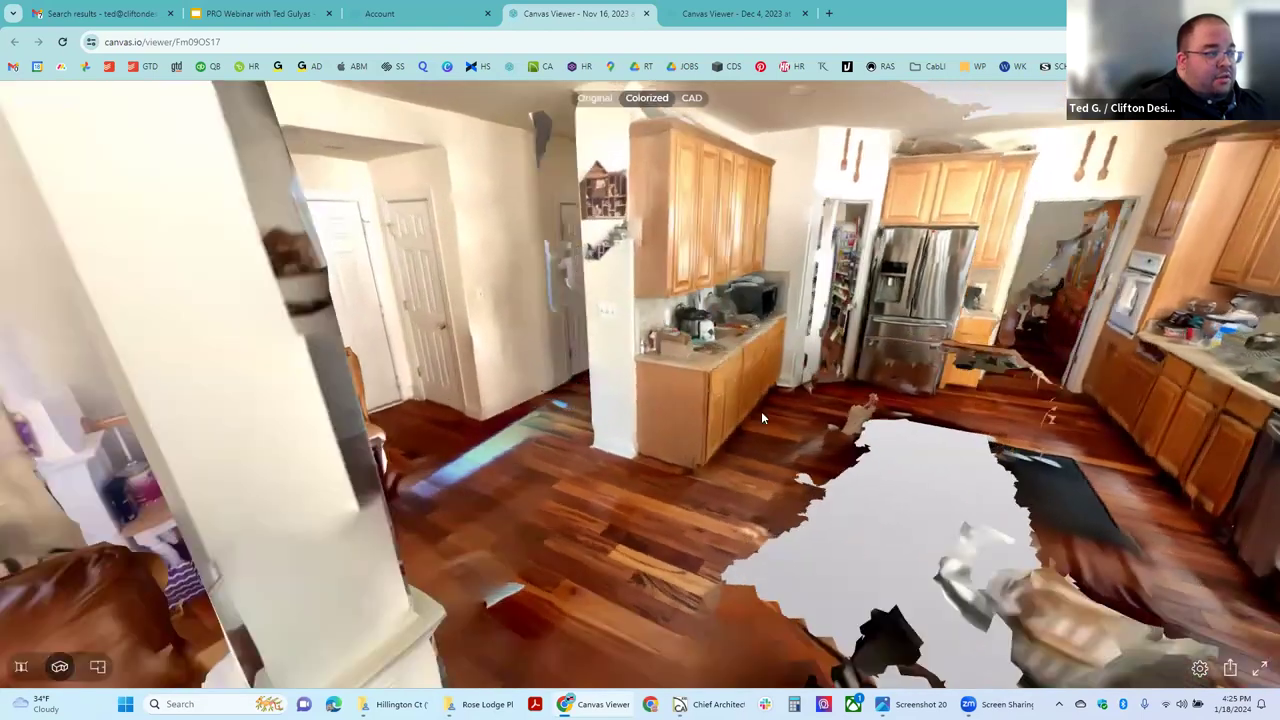
Zoom around the kitchen and move the walkthrough further toward the cabinets
{"action": "scroll", "coordinate": [776, 415], "scroll_direction": "down", "scroll_amount": 3}
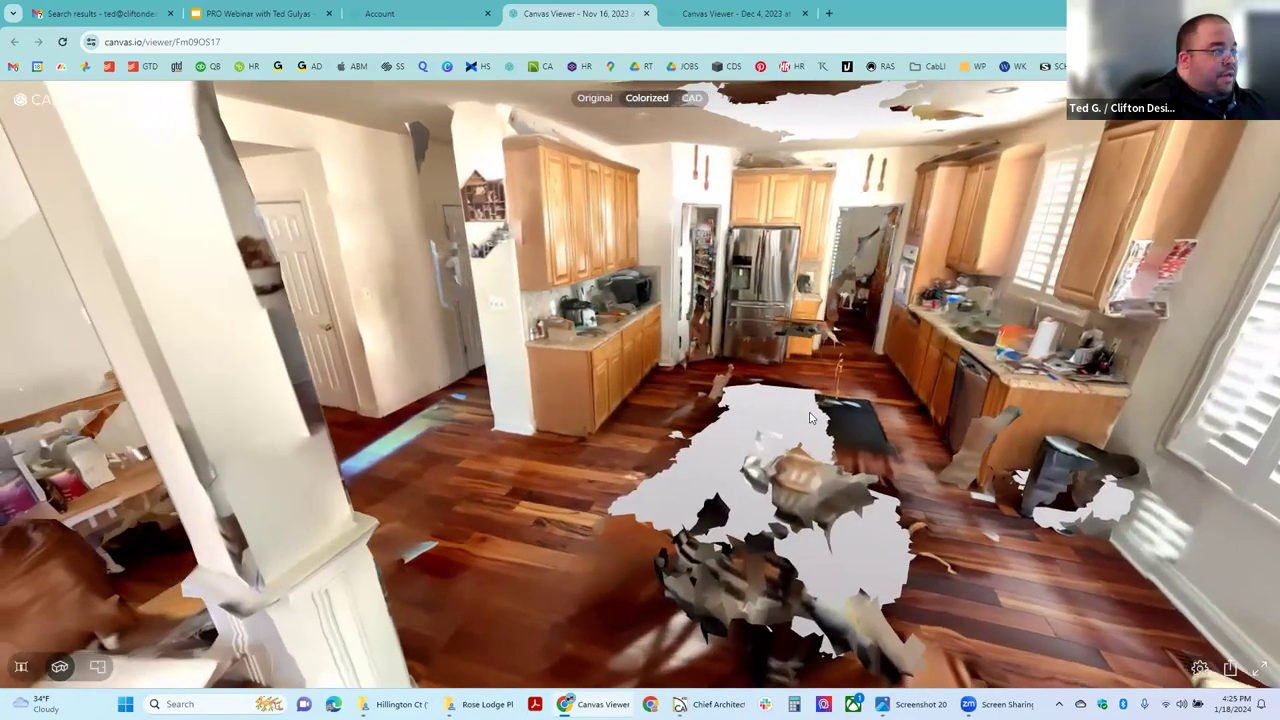
{"action": "scroll", "coordinate": [661, 482], "scroll_direction": "down", "scroll_amount": 3}
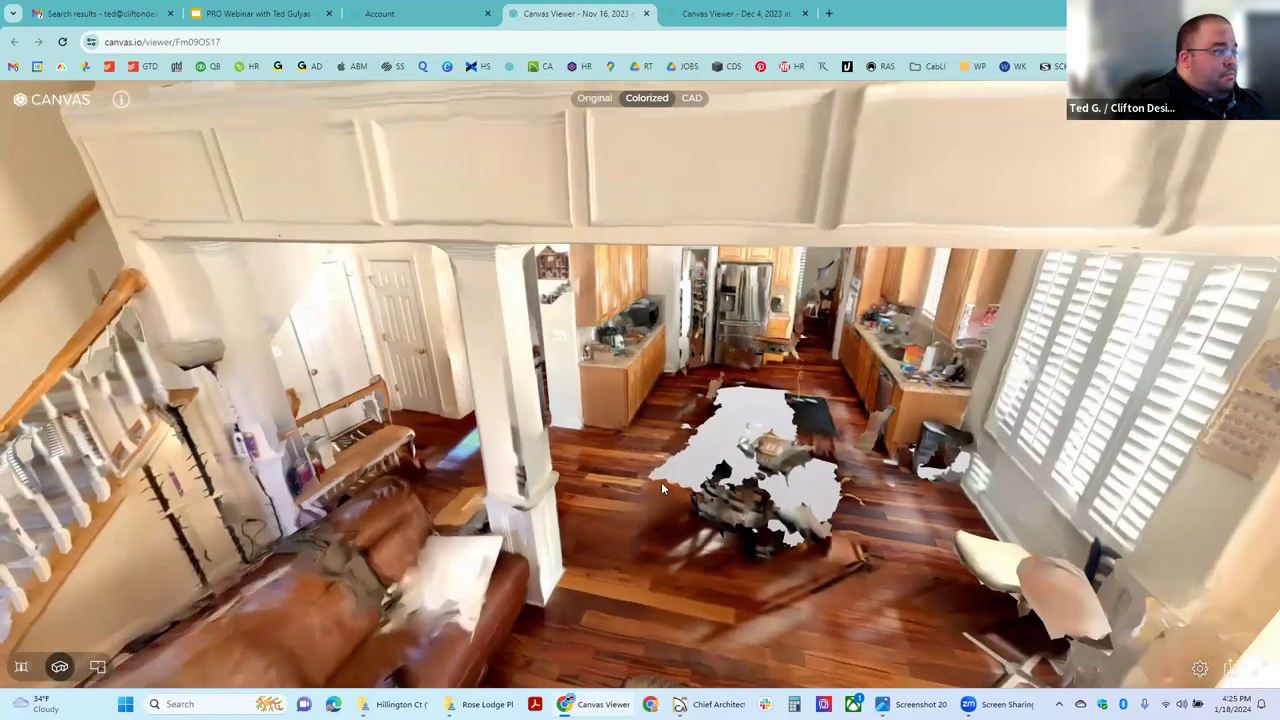
{"action": "scroll", "coordinate": [669, 470], "scroll_direction": "up", "scroll_amount": 3}
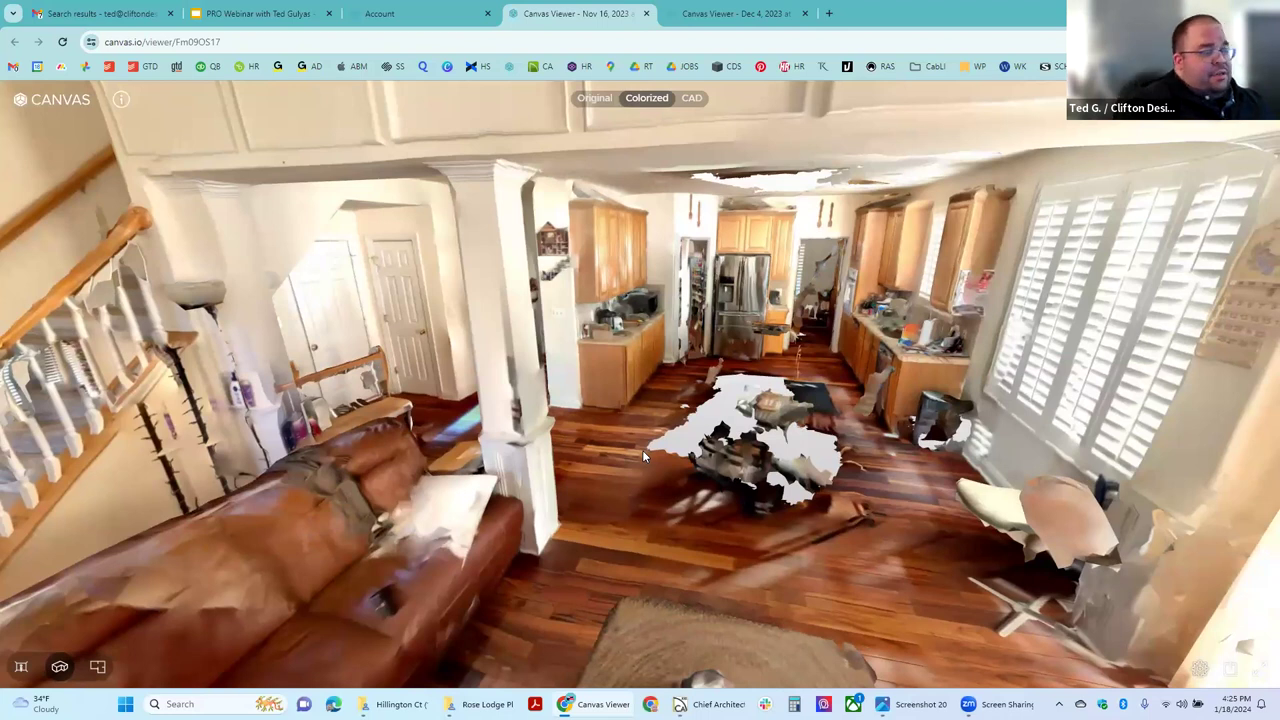
{"action": "scroll", "coordinate": [805, 380], "scroll_direction": "down", "scroll_amount": 5}
{"action": "scroll", "coordinate": [796, 375], "scroll_direction": "up", "scroll_amount": 5}
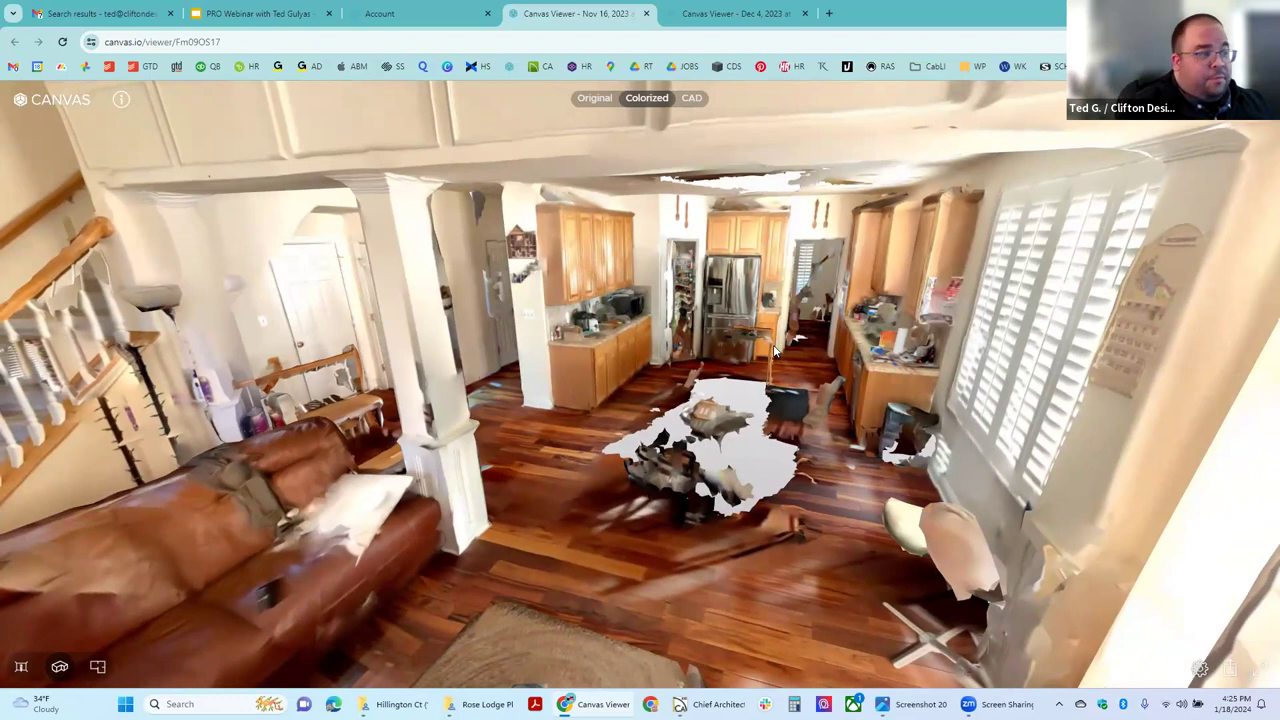
{"action": "left_click", "coordinate": [767, 251]}
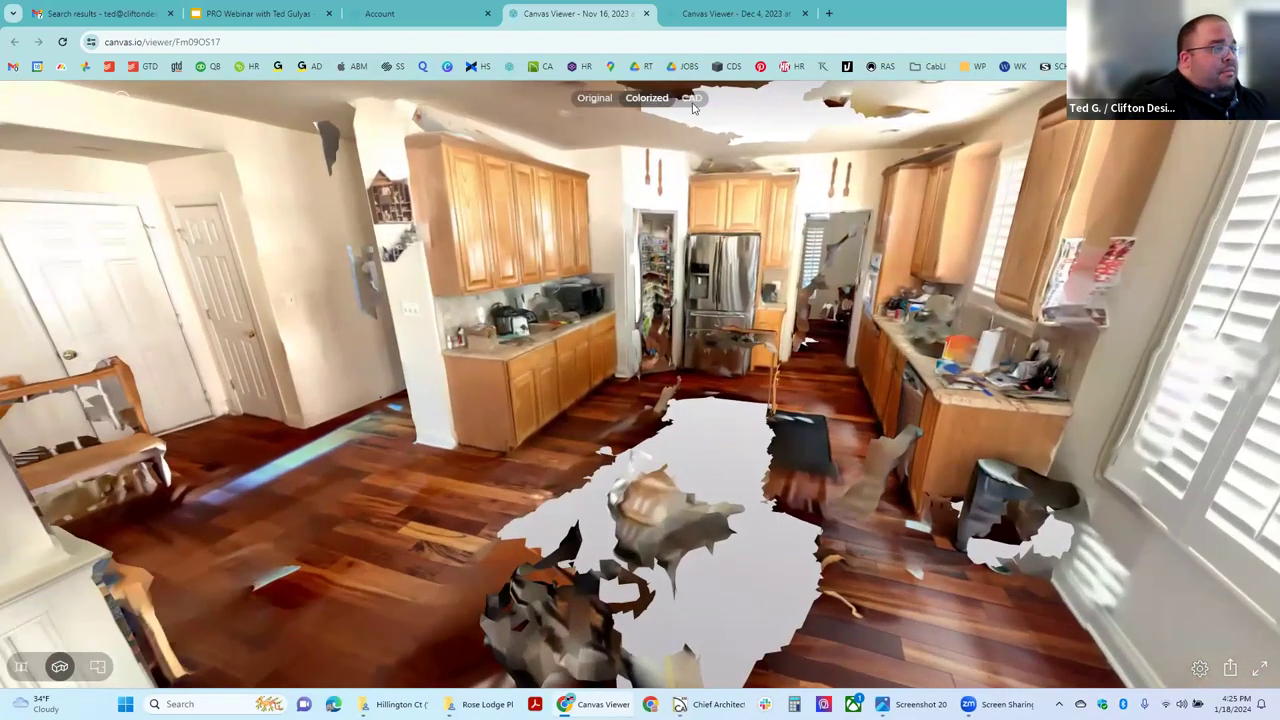
Switch the kitchen scan to its CAD line drawing and walk past the island to the built-in cabinets
{"action": "key", "text": "c"}
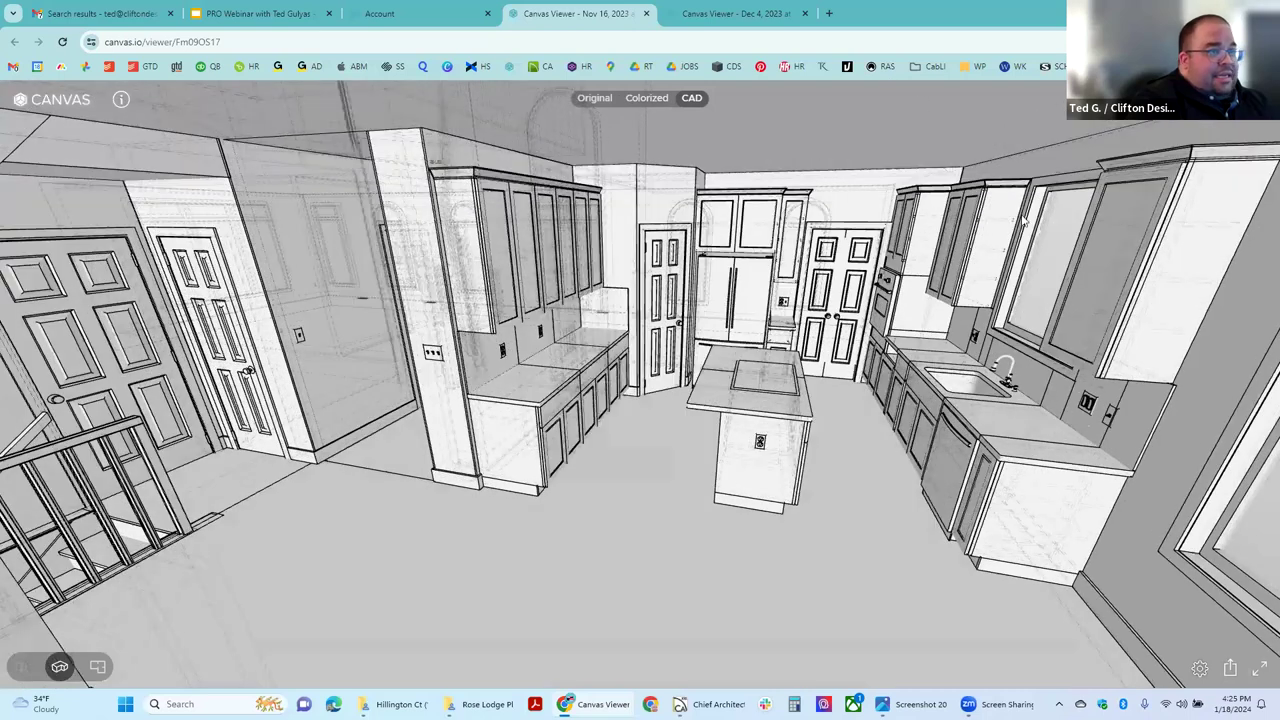
{"action": "left_click", "coordinate": [790, 340]}
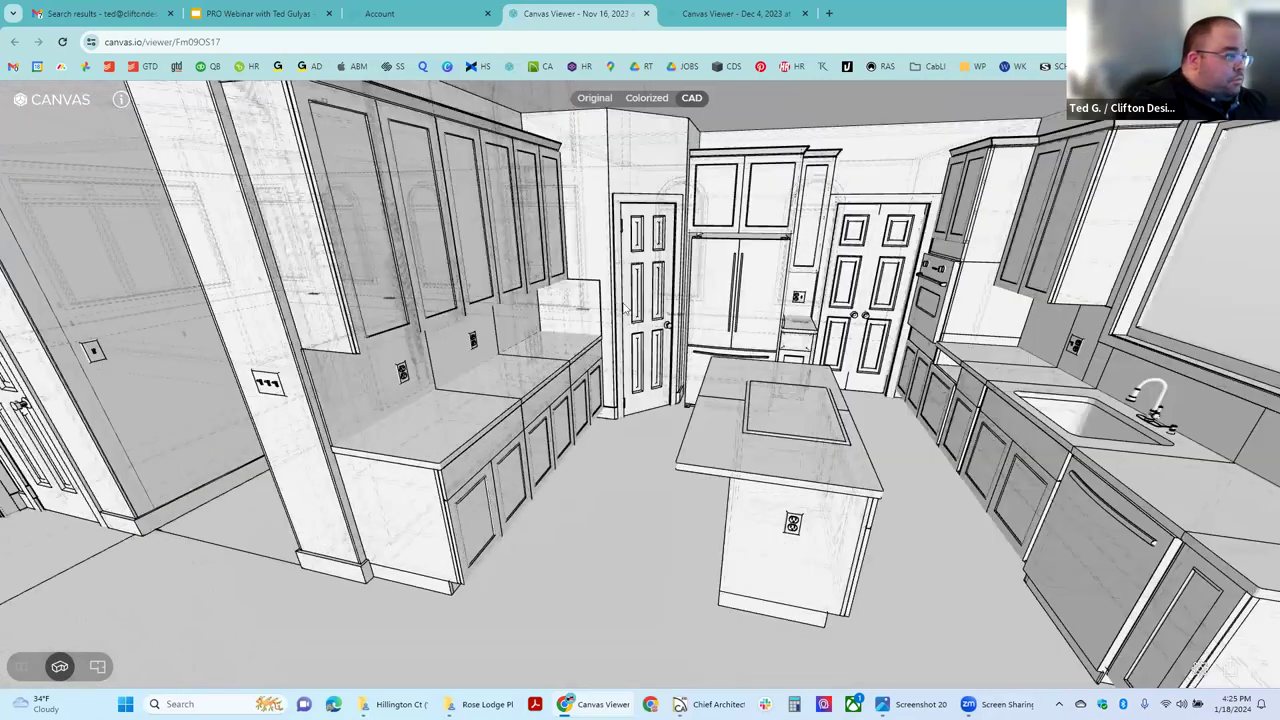
{"action": "left_click", "coordinate": [626, 310]}
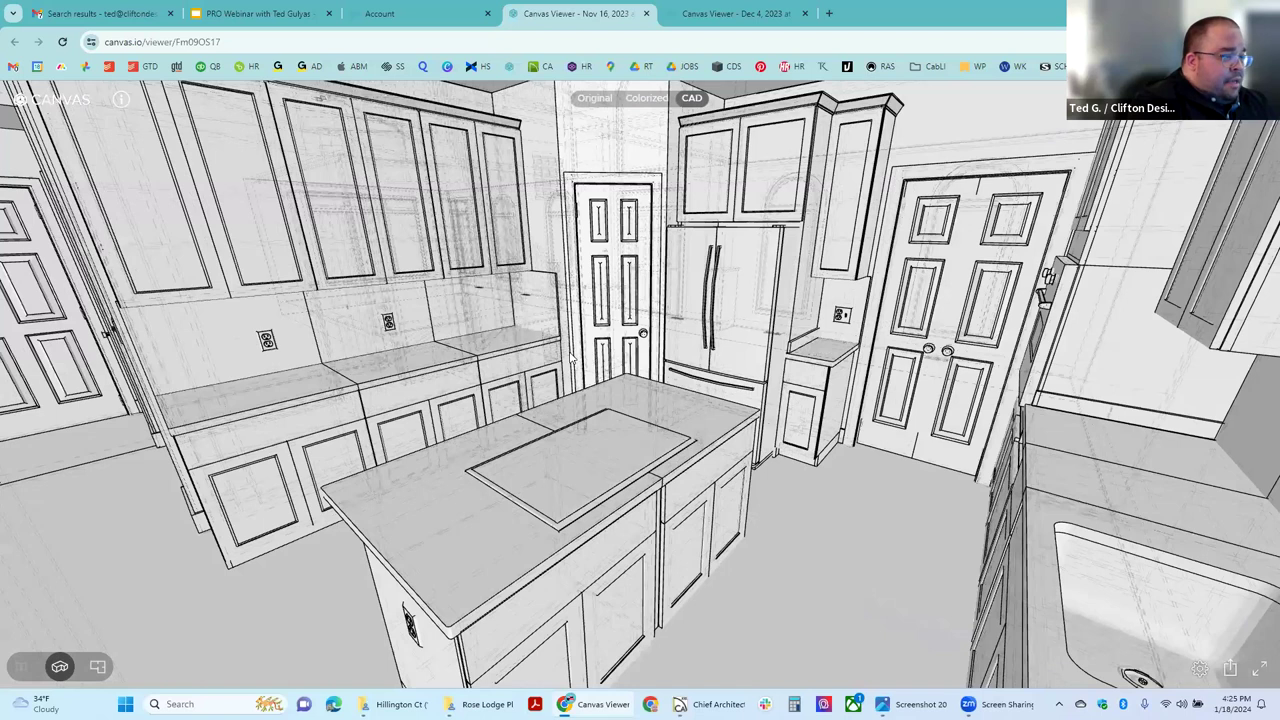
{"action": "left_click", "coordinate": [700, 366]}
{"action": "left_click", "coordinate": [686, 364]}
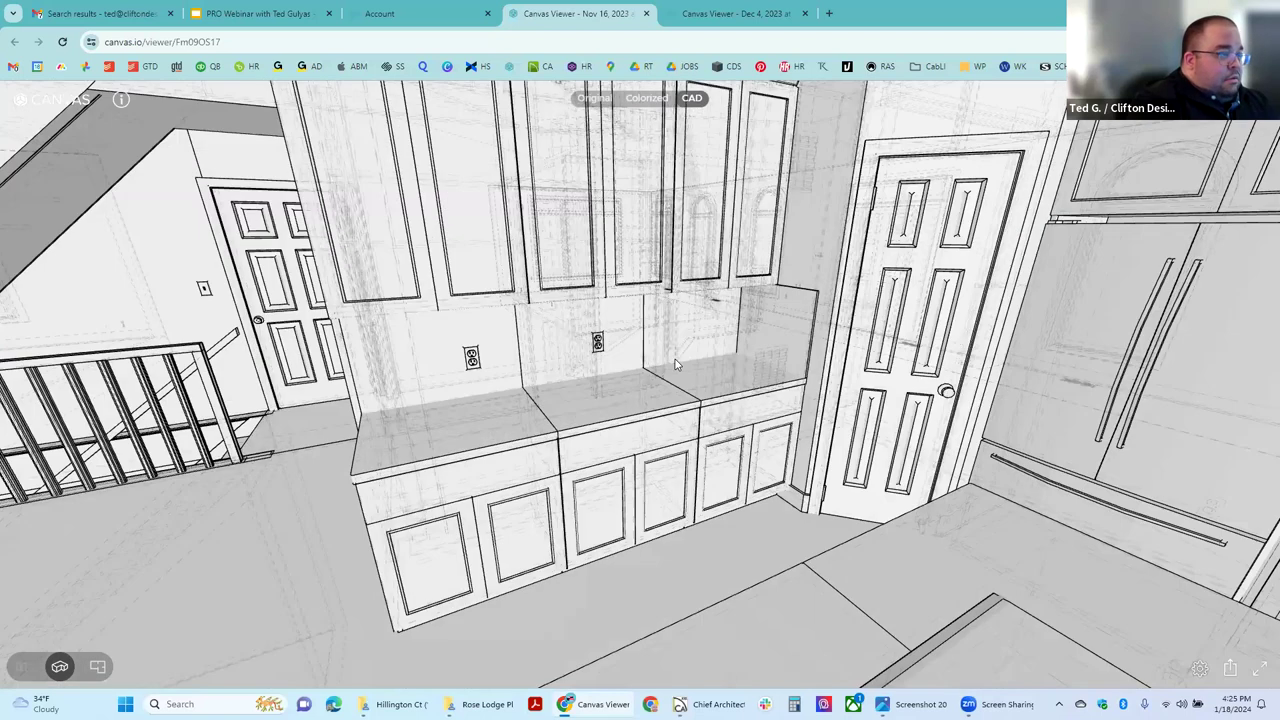
{"action": "left_click", "coordinate": [717, 376]}
{"action": "left_click", "coordinate": [708, 380]}
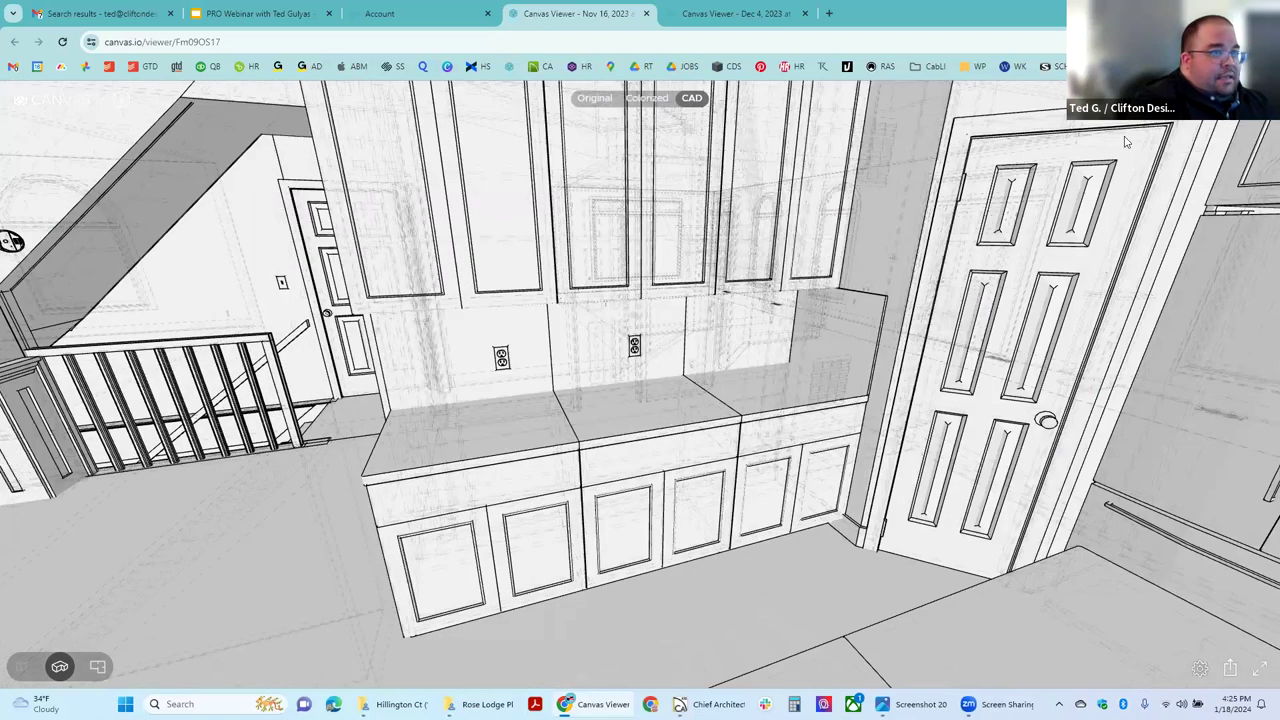
{"action": "left_click", "coordinate": [858, 230]}
Measure 7'7" from the stair edge across the cabinet wall, then step back to view it
{"action": "key", "text": "m"}
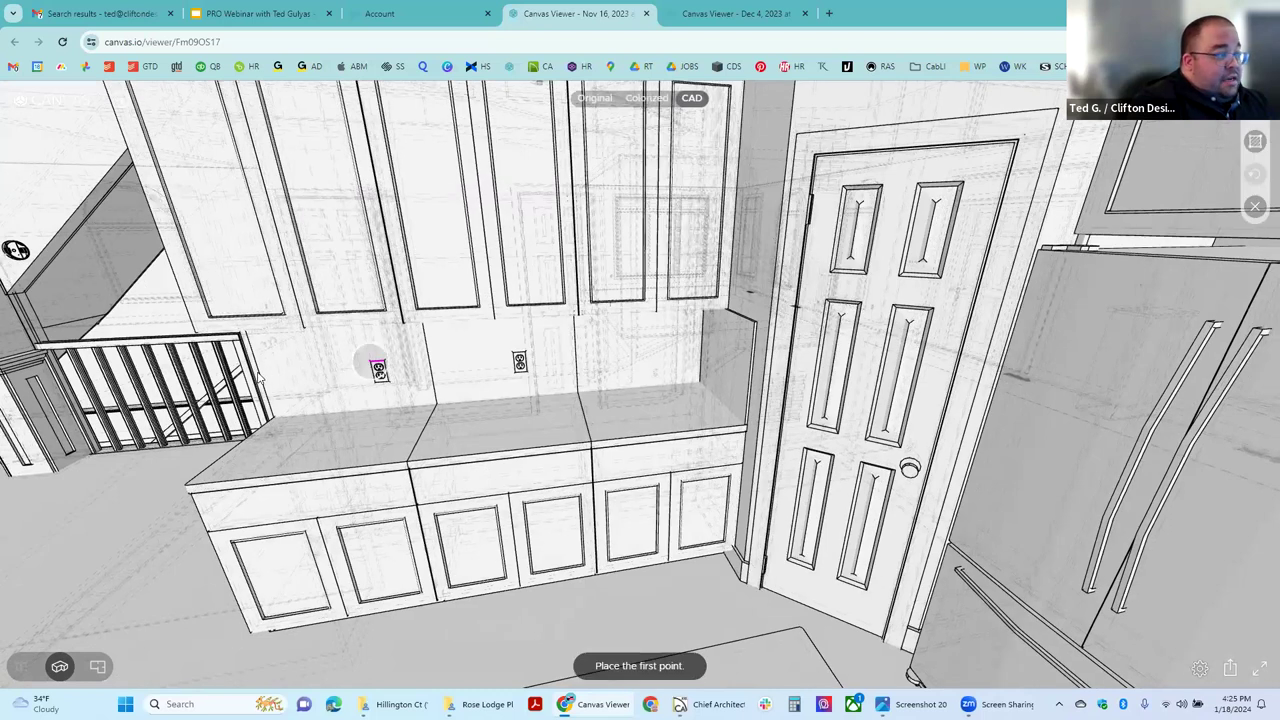
{"action": "left_click", "coordinate": [257, 372]}
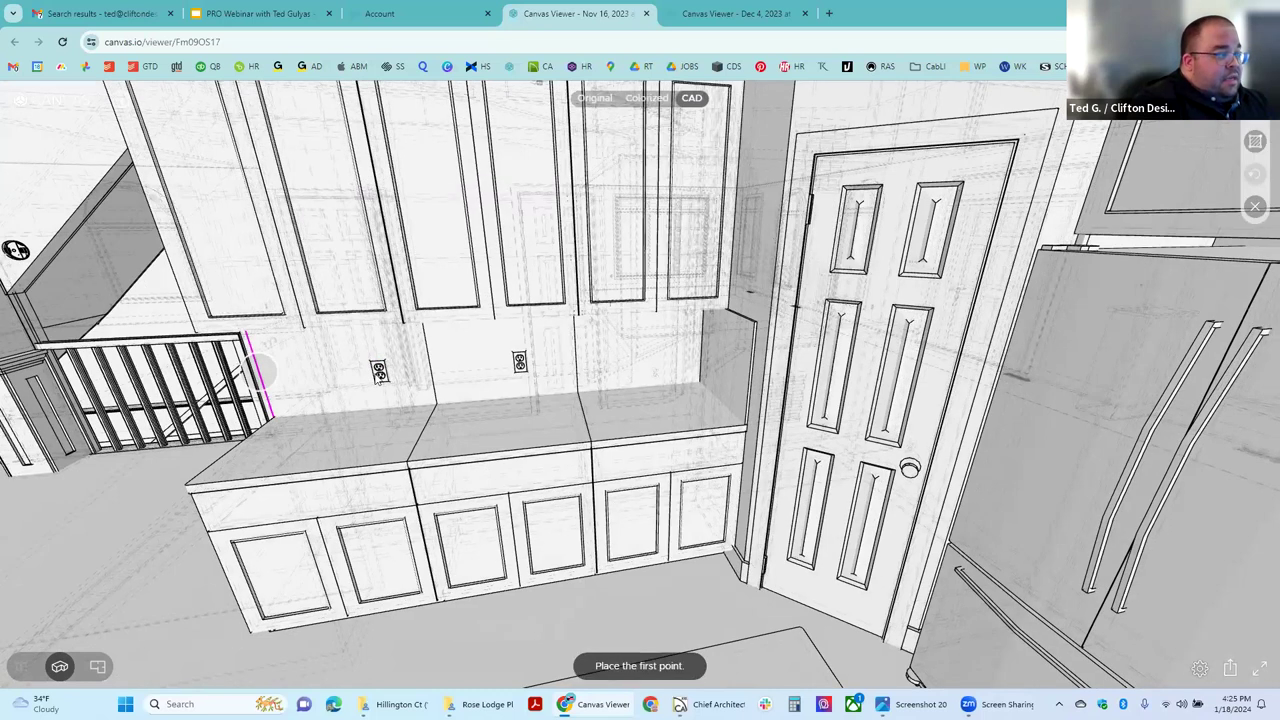
{"action": "left_click", "coordinate": [699, 345]}
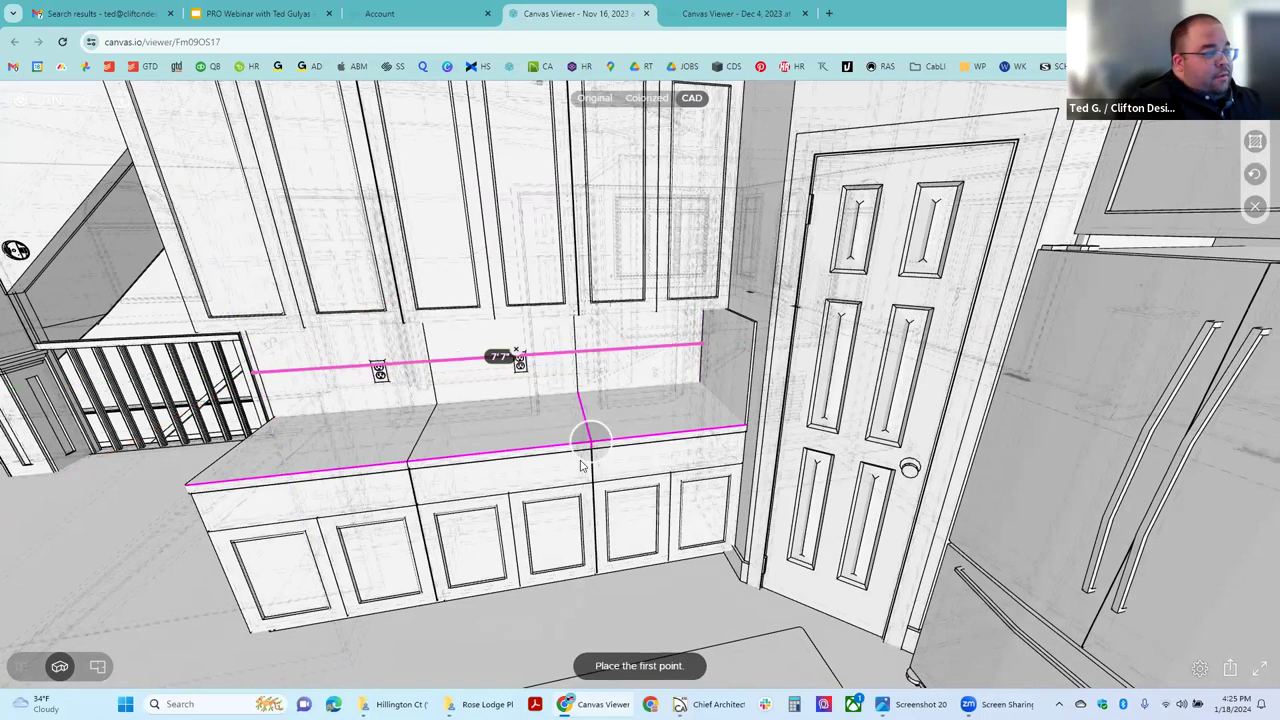
{"action": "key", "text": "Down"}
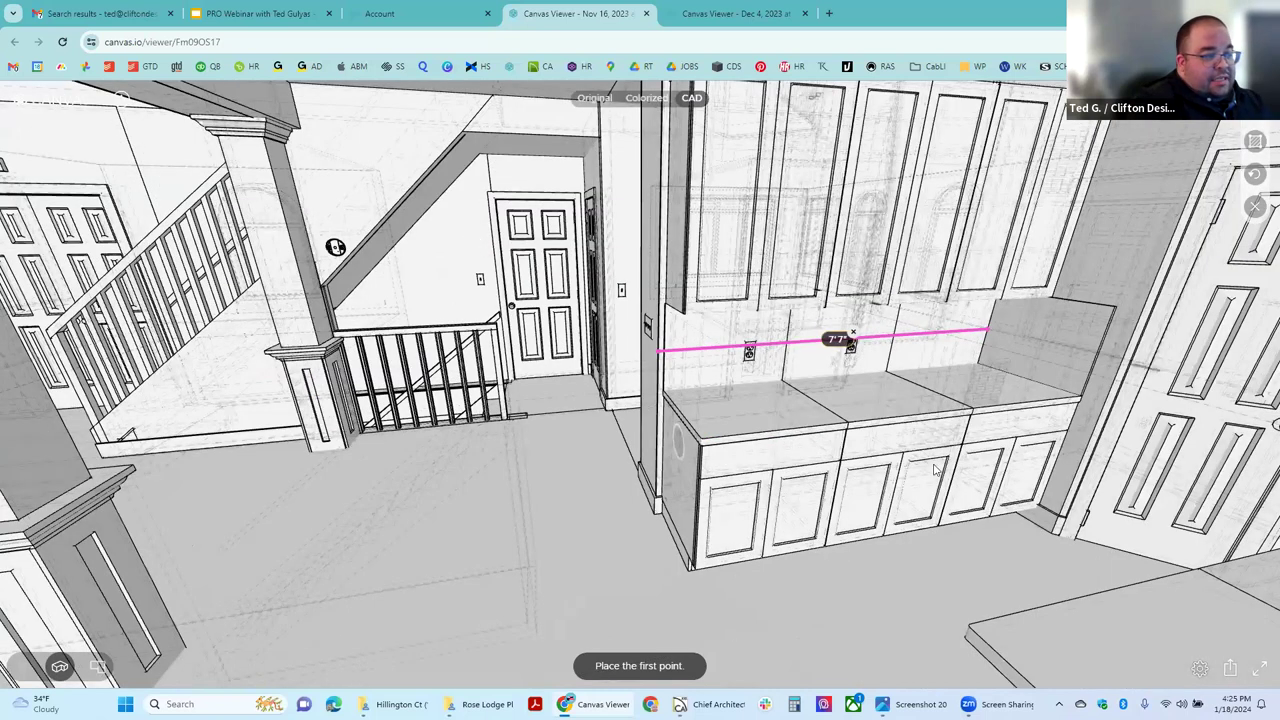
{"action": "key", "text": "Left"}
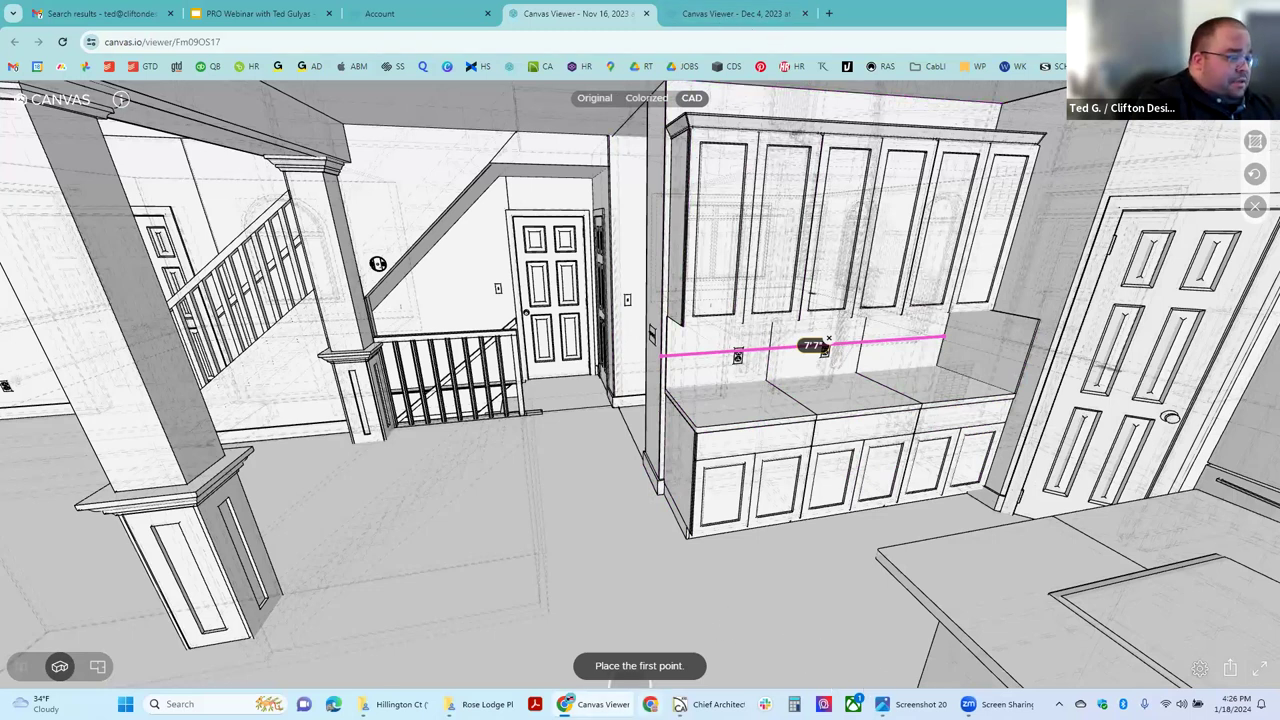
Back in Chief Architect, place a Full Camera to render the existing house
{"action": "left_click", "coordinate": [712, 704]}
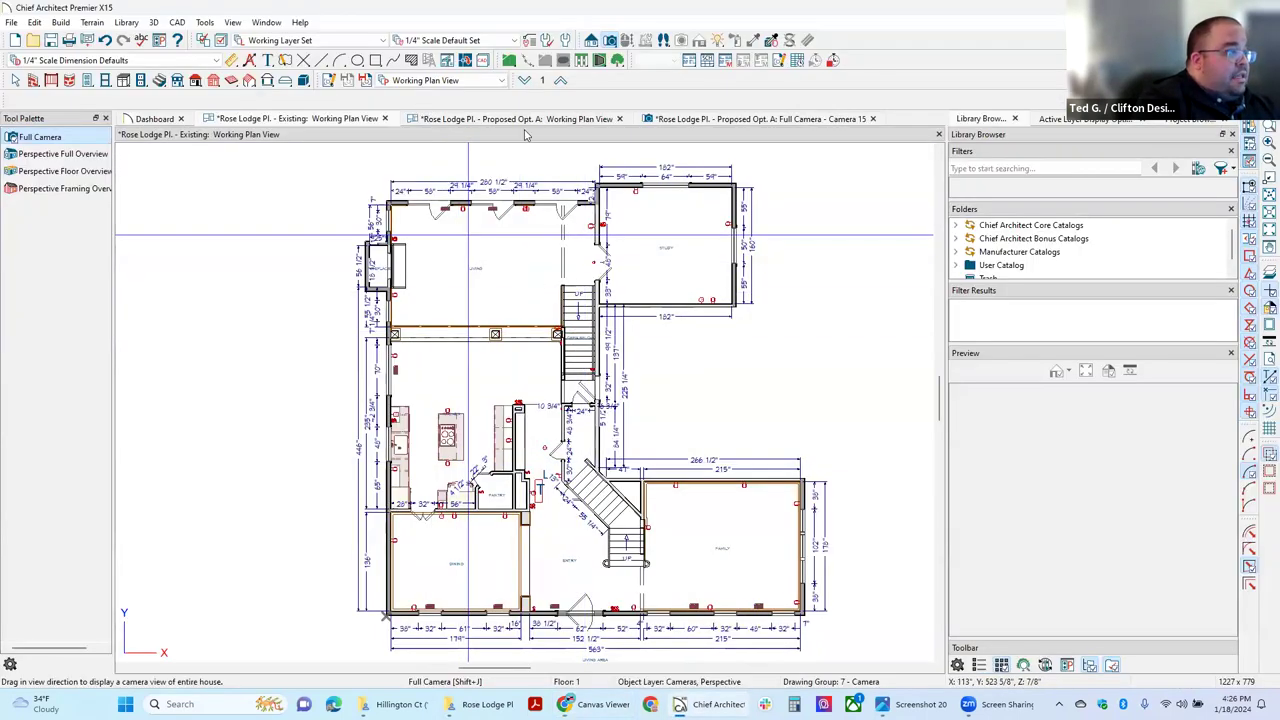
{"action": "left_click_drag", "start_coordinate": [467, 272], "coordinate": [468, 320]}
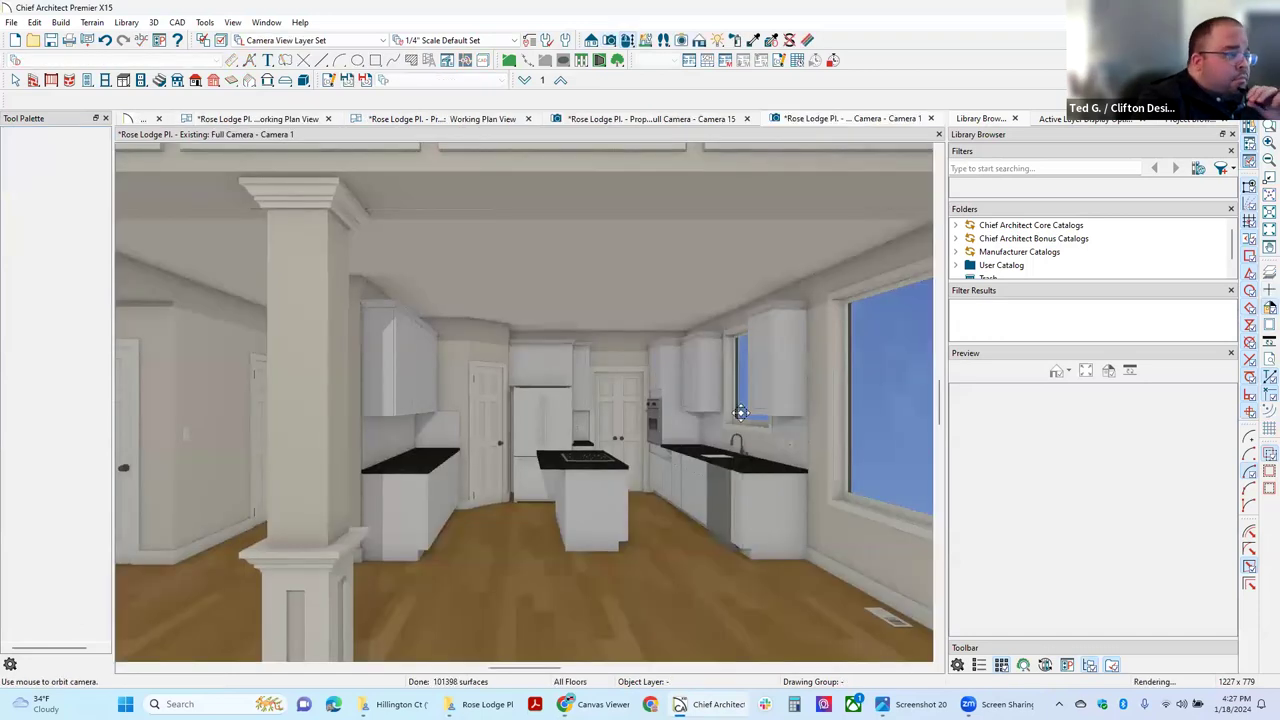
{"action": "scroll", "coordinate": [569, 531], "scroll_direction": "up", "scroll_amount": 6}
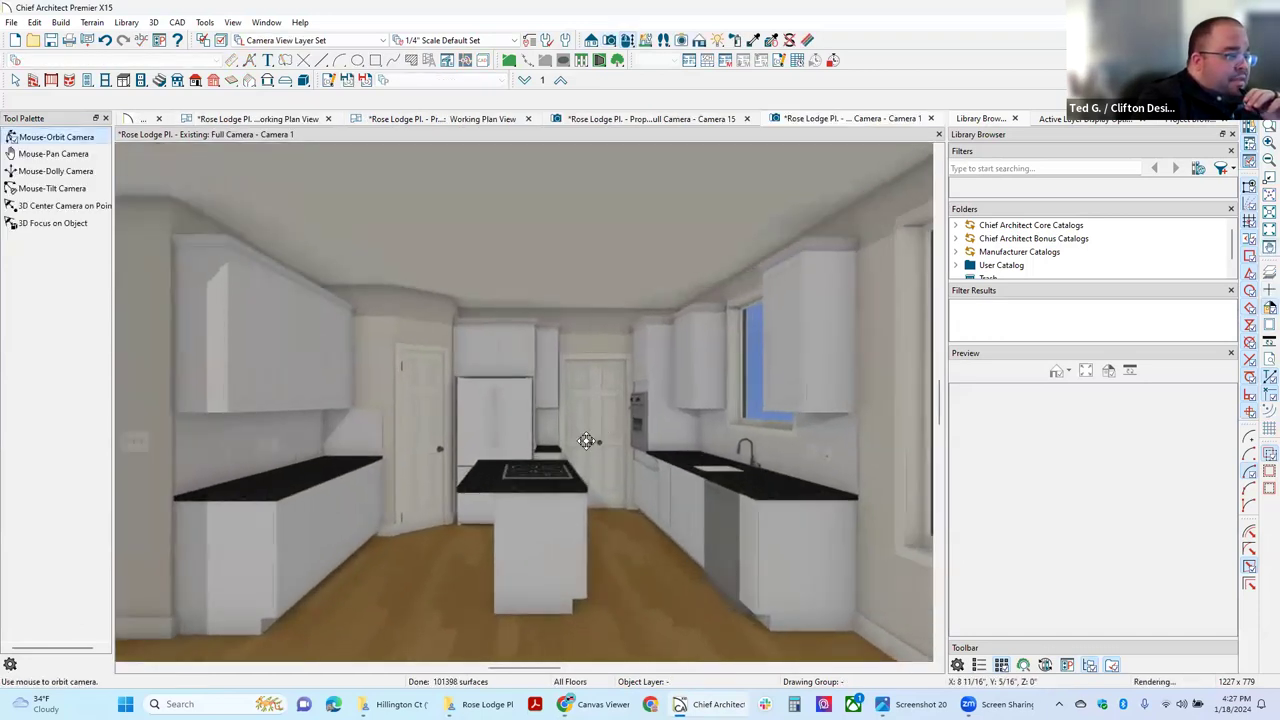
{"action": "scroll", "coordinate": [724, 436], "scroll_direction": "down", "scroll_amount": 3}
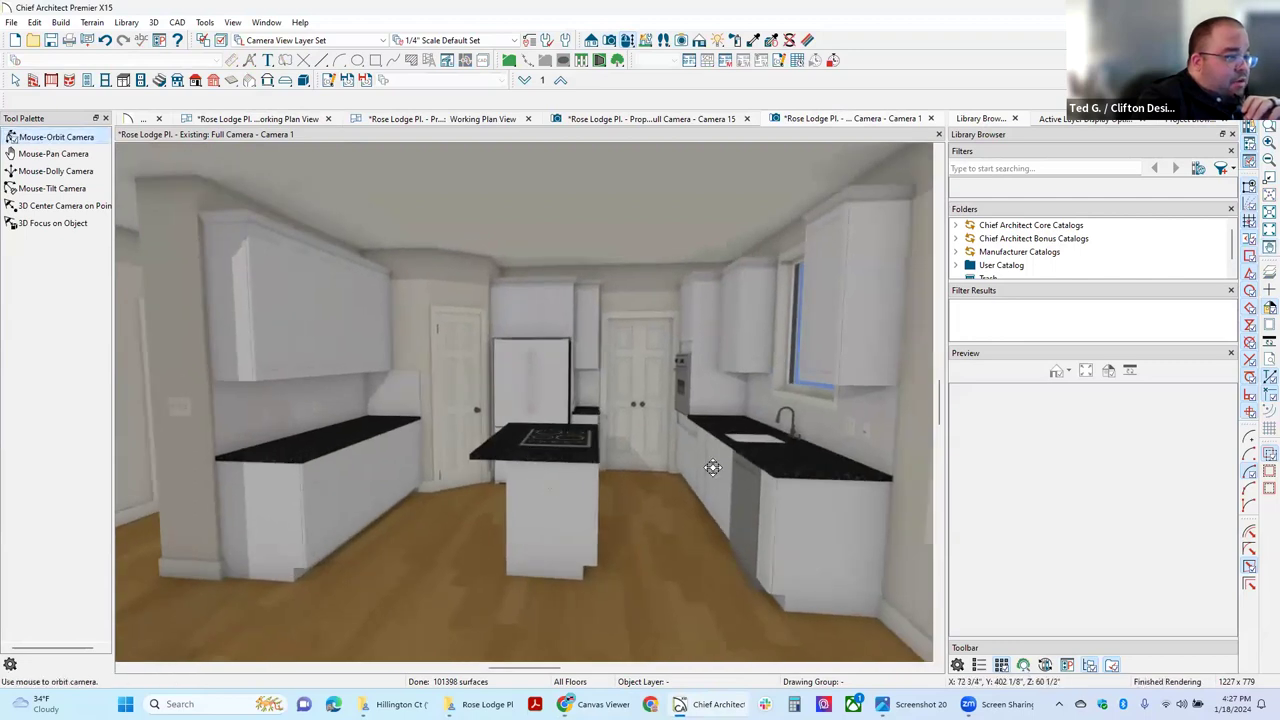
Orbit the camera around the sink, island, staircase, front door and pillar, ending on the kitchen island
{"action": "left_click_drag", "start_coordinate": [552, 455], "coordinate": [722, 416]}
{"action": "scroll", "coordinate": [766, 443], "scroll_direction": "up", "scroll_amount": 5}
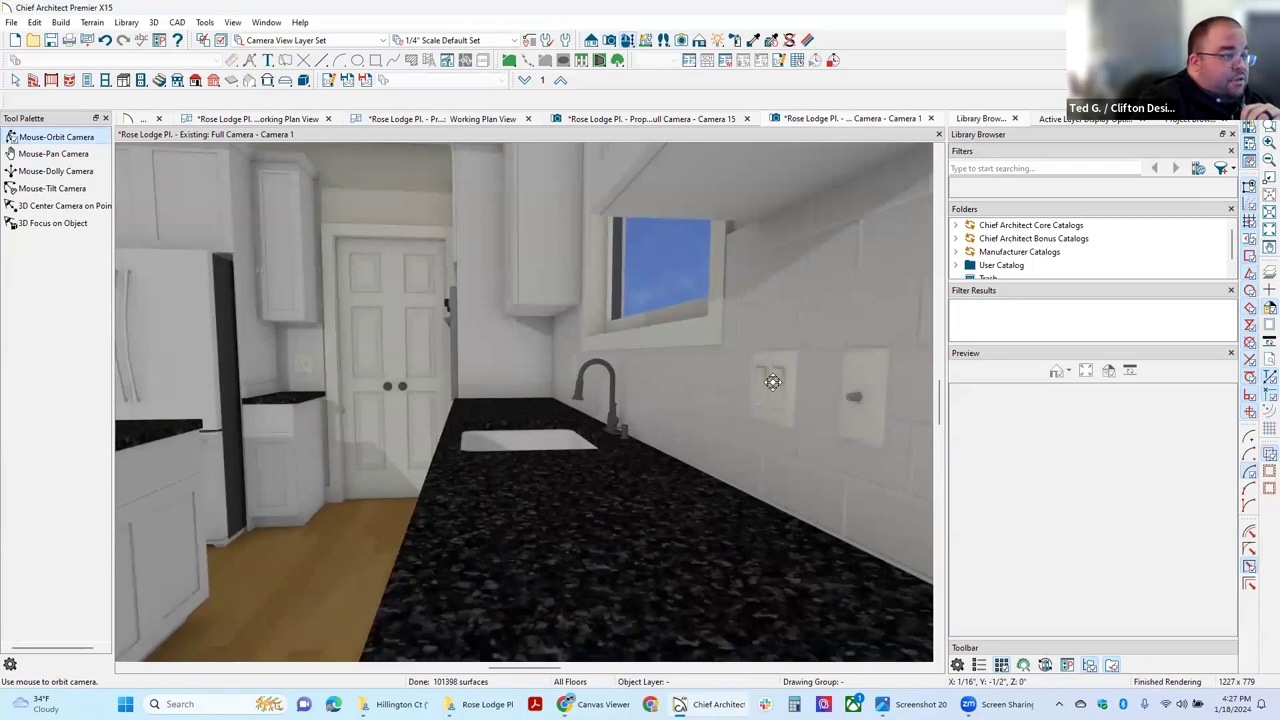
{"action": "left_click_drag", "start_coordinate": [675, 416], "coordinate": [858, 396]}
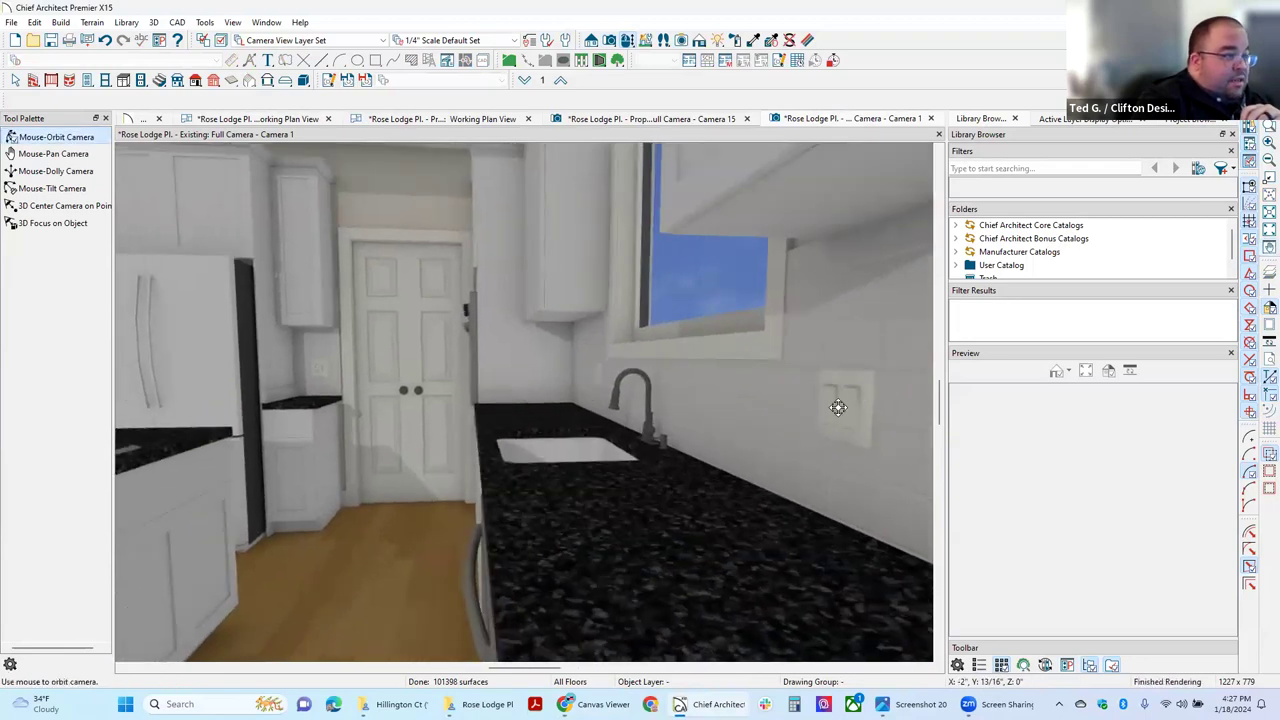
{"action": "left_click_drag", "start_coordinate": [425, 400], "coordinate": [762, 286]}
{"action": "left_click_drag", "start_coordinate": [667, 304], "coordinate": [622, 330]}
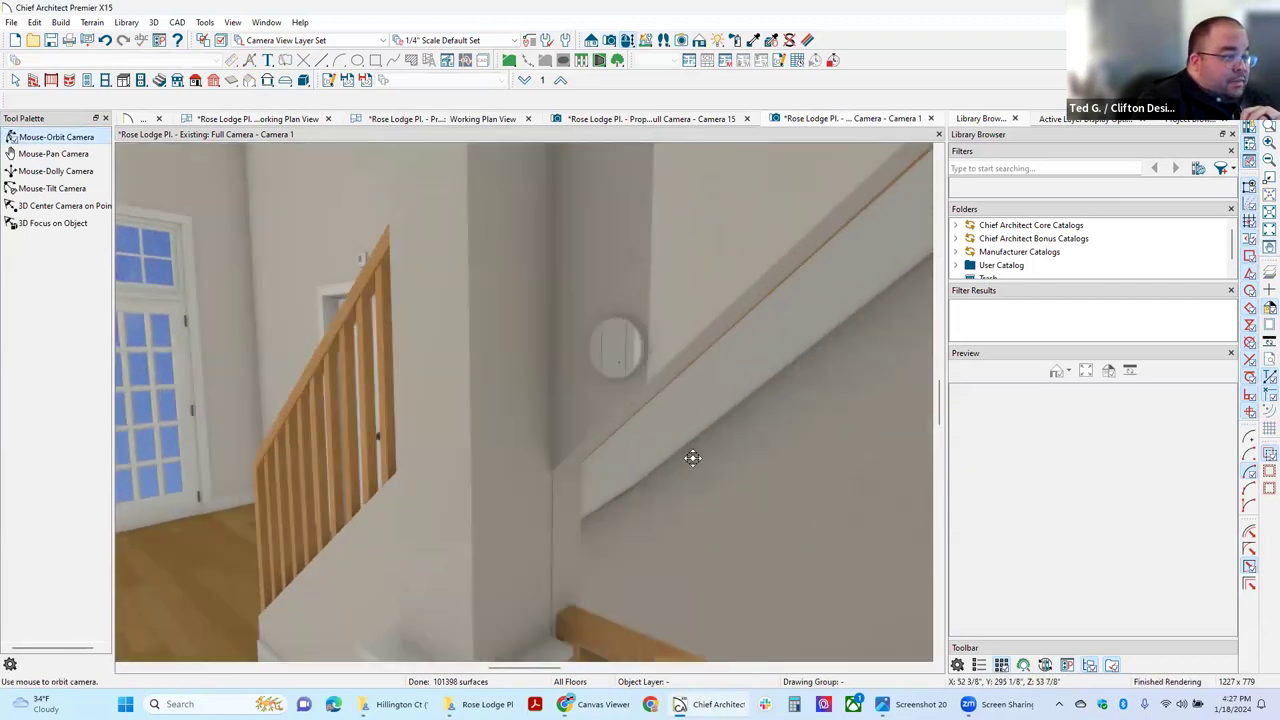
{"action": "left_click_drag", "start_coordinate": [659, 475], "coordinate": [657, 366]}
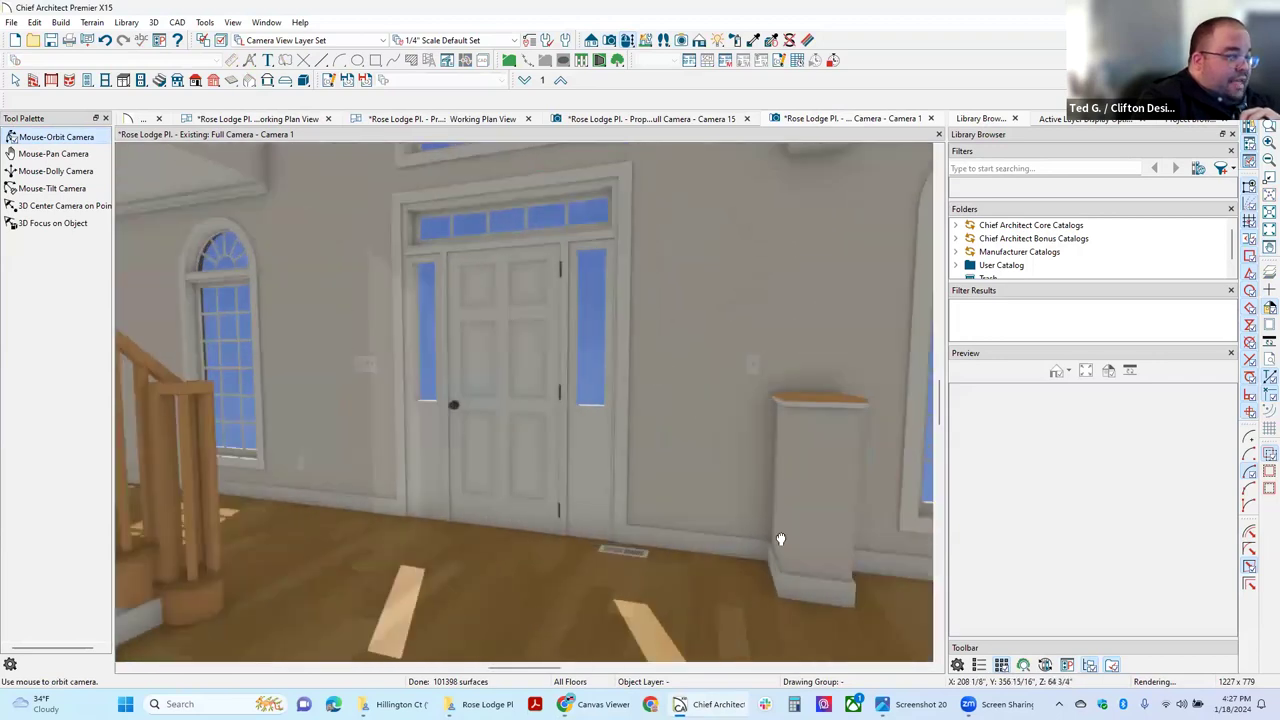
{"action": "left_click_drag", "start_coordinate": [777, 537], "coordinate": [603, 500]}
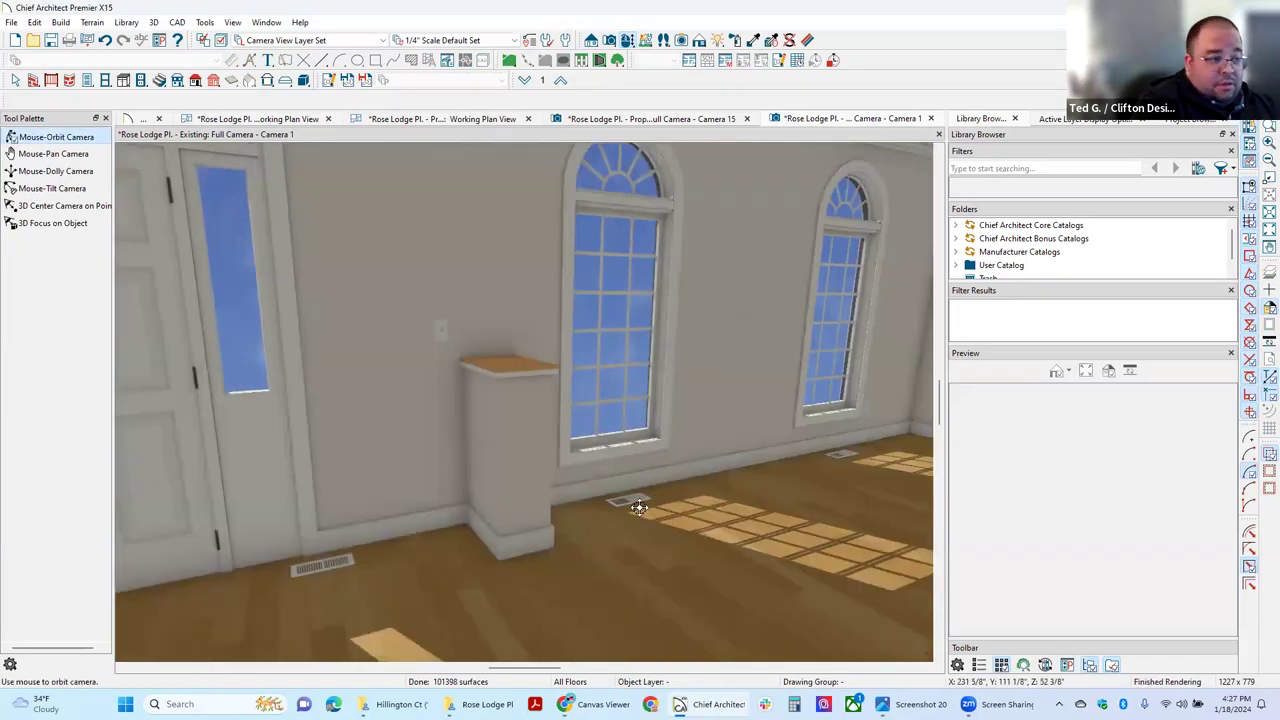
{"action": "left_click_drag", "start_coordinate": [580, 520], "coordinate": [709, 503]}
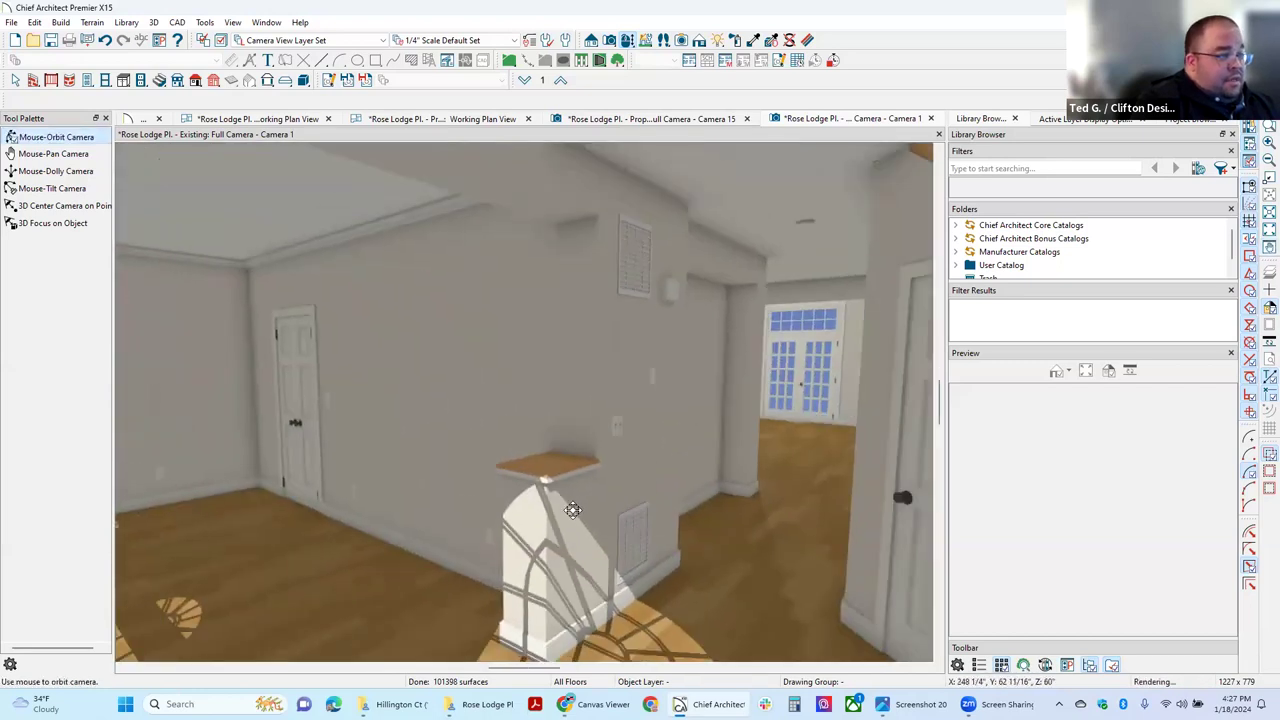
{"action": "left_click_drag", "start_coordinate": [526, 520], "coordinate": [660, 534]}
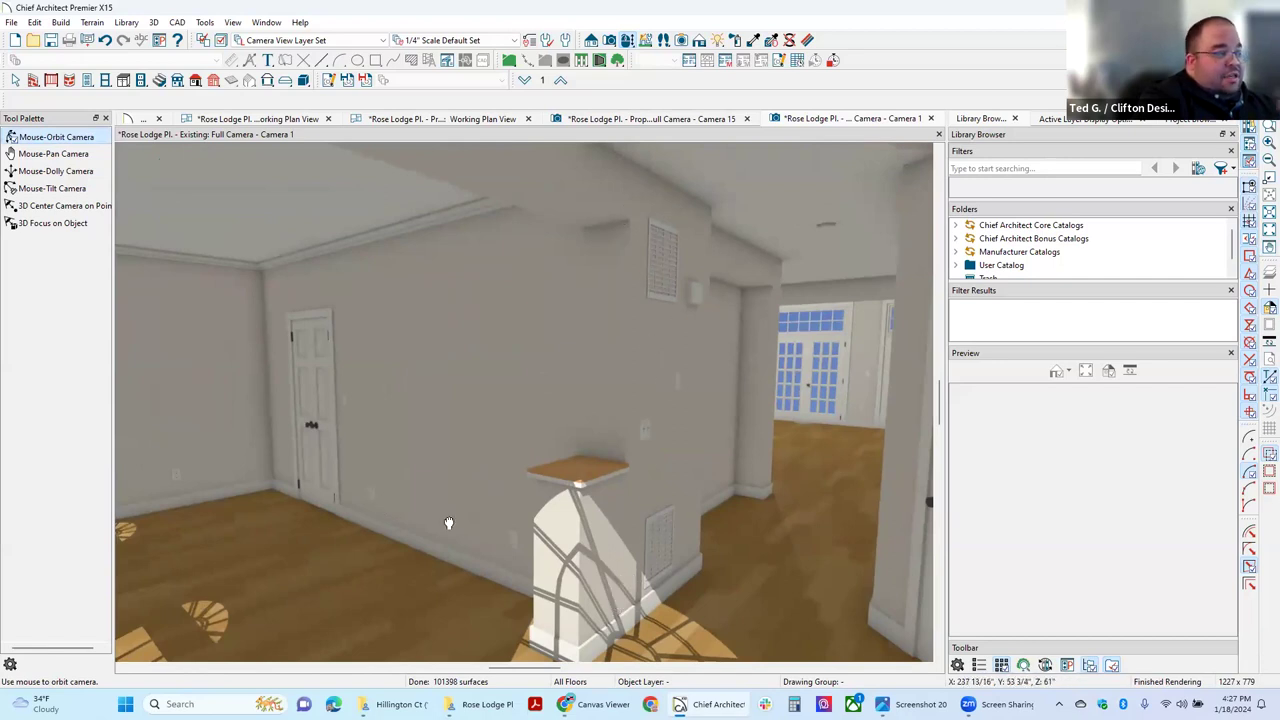
{"action": "left_click_drag", "start_coordinate": [538, 522], "coordinate": [677, 543]}
{"action": "left_click_drag", "start_coordinate": [792, 484], "coordinate": [491, 450]}
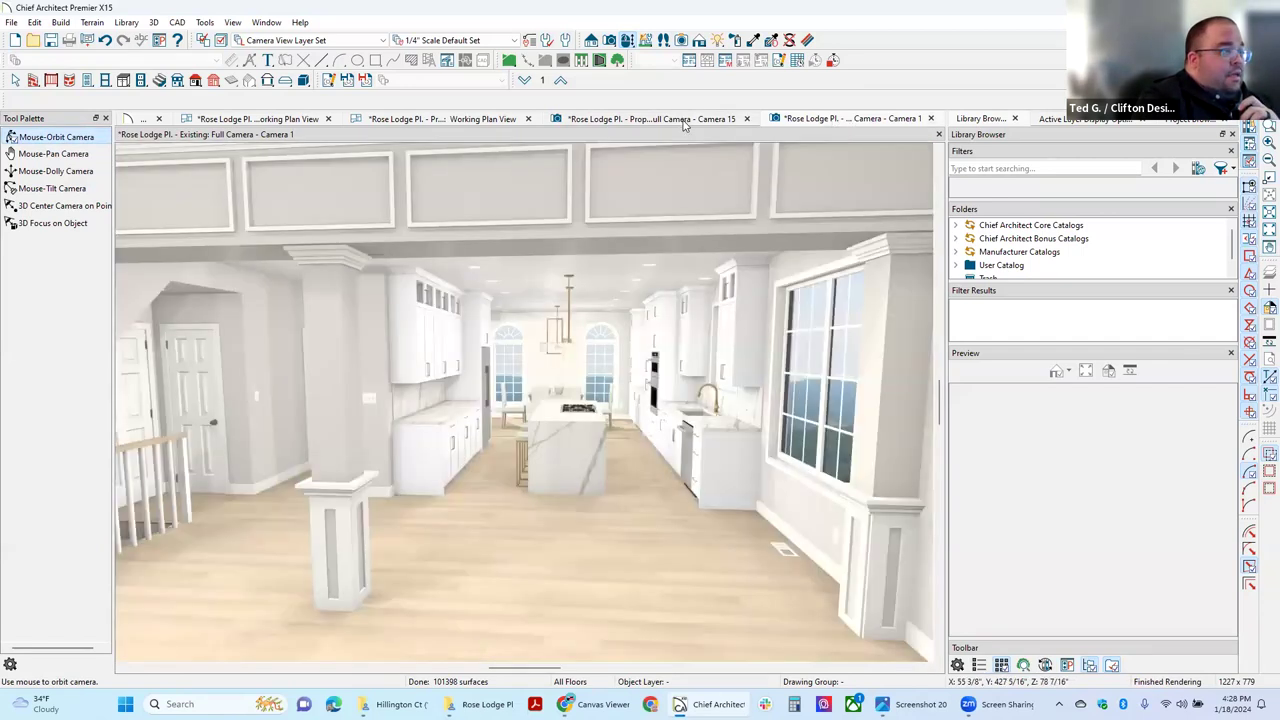
{"action": "key", "text": "ctrl+Tab"}
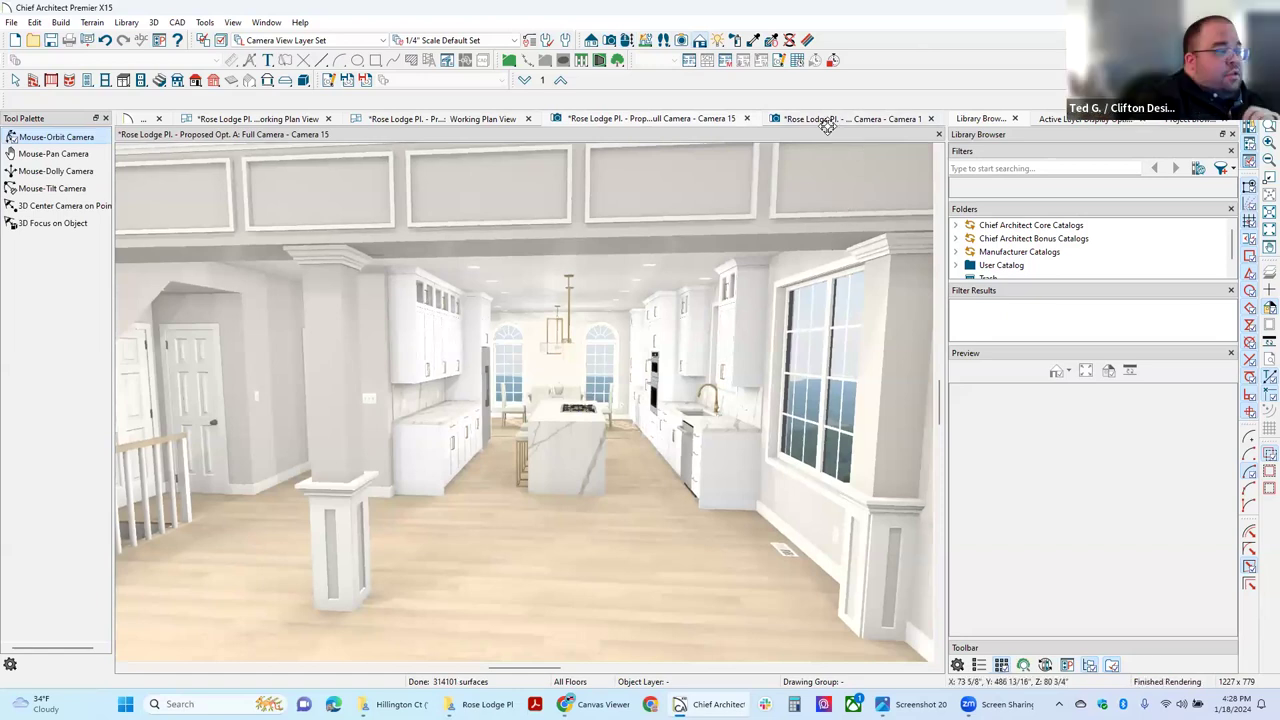
{"action": "mouse_move", "coordinate": [498, 362]}
{"action": "left_mouse_down"}
{"action": "mouse_move", "coordinate": [623, 443]}
{"action": "mouse_move", "coordinate": [549, 529]}
{"action": "mouse_move", "coordinate": [757, 594]}
{"action": "mouse_move", "coordinate": [697, 451]}
{"action": "mouse_move", "coordinate": [511, 363]}
{"action": "left_mouse_up"}
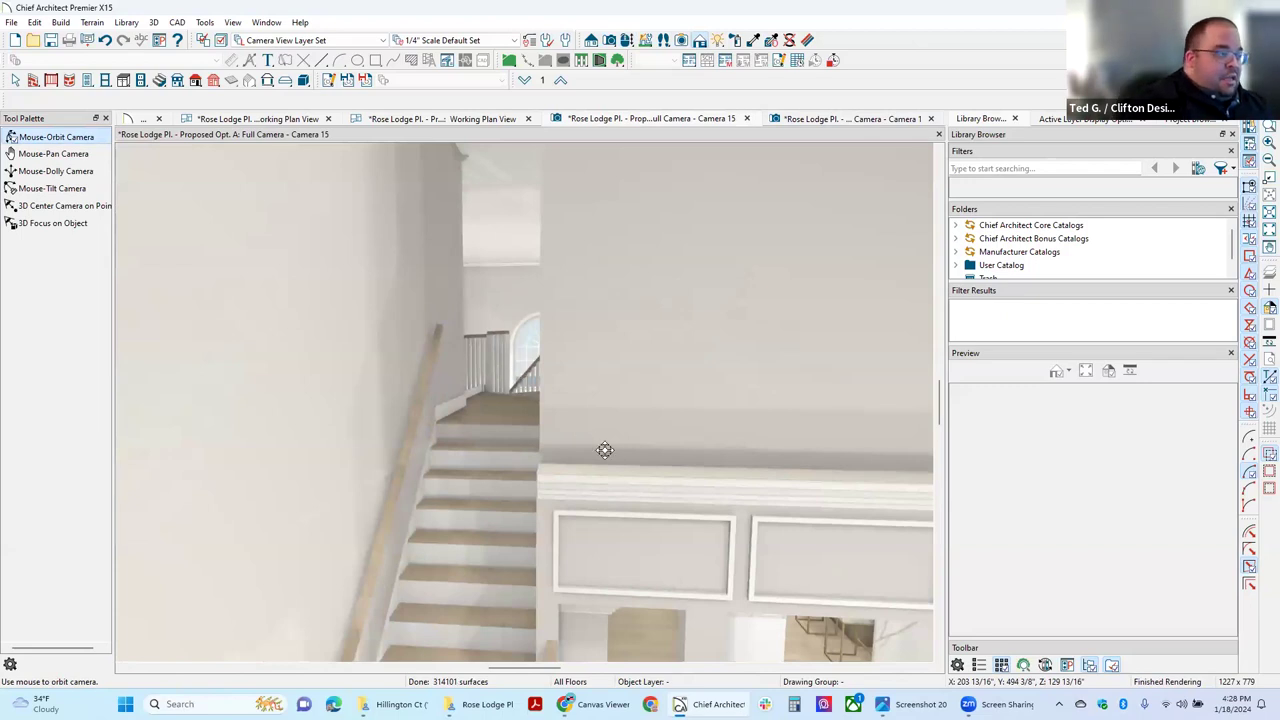
{"action": "left_click_drag", "start_coordinate": [357, 277], "coordinate": [317, 249]}
{"action": "left_click_drag", "start_coordinate": [549, 420], "coordinate": [271, 137]}
{"action": "left_click_drag", "start_coordinate": [517, 494], "coordinate": [466, 340]}
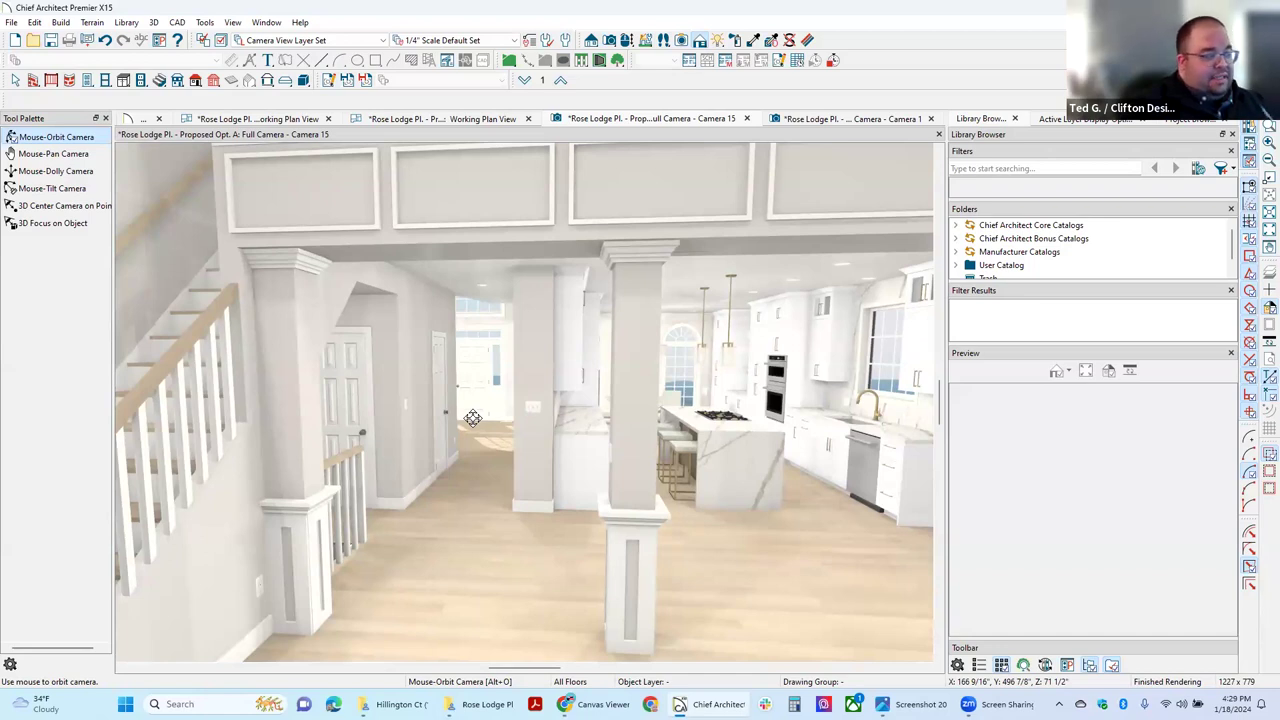
Orbit the 3D camera to look down the hall toward the kitchen
{"action": "left_click_drag", "start_coordinate": [472, 418], "coordinate": [504, 488]}
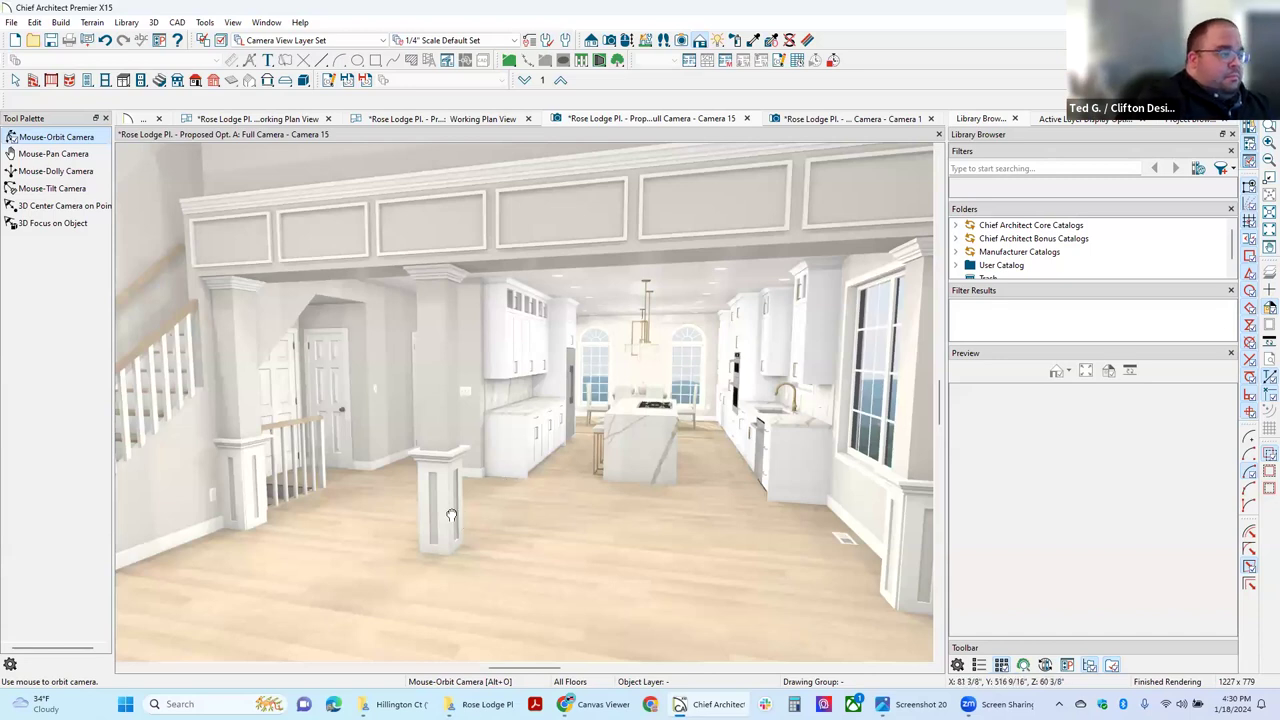
Move the camera forward into the kitchen and turn toward the dining table, ovens and wall sconces
{"action": "left_click_drag", "start_coordinate": [517, 489], "coordinate": [518, 457]}
{"action": "scroll", "coordinate": [517, 457], "scroll_direction": "up", "scroll_amount": 5}
{"action": "scroll", "coordinate": [657, 367], "scroll_direction": "up", "scroll_amount": 8}
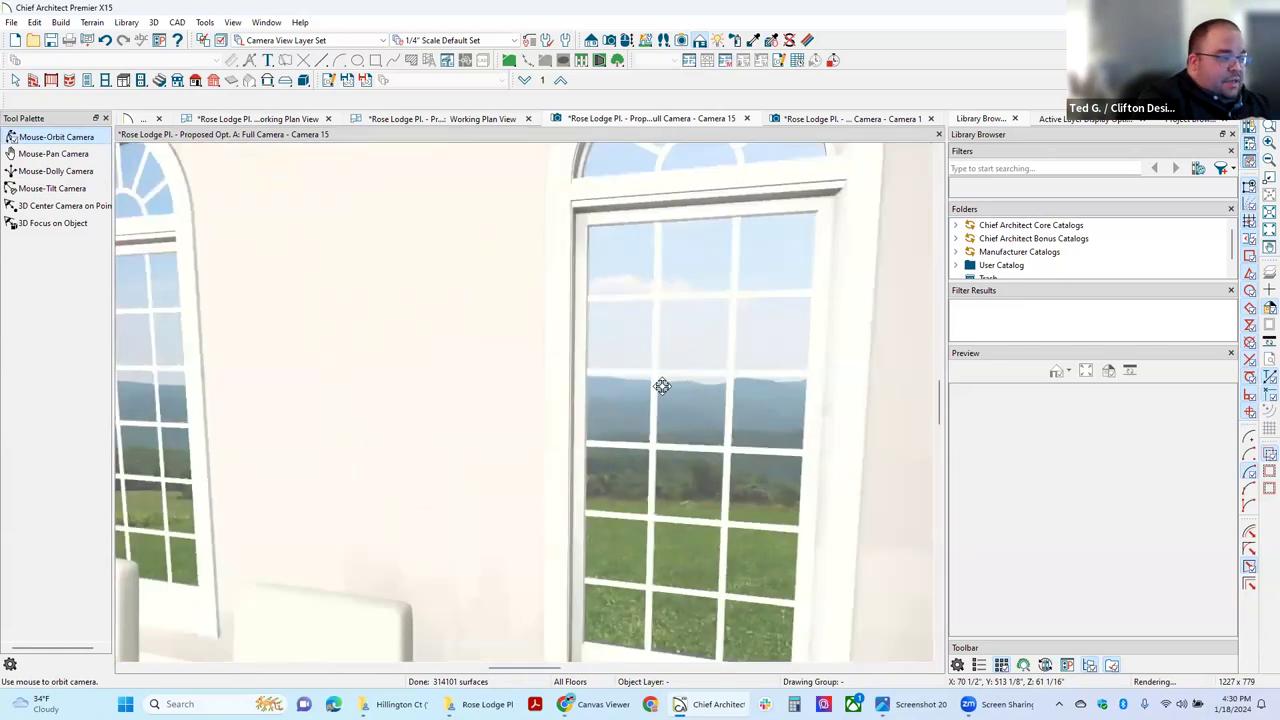
{"action": "left_click_drag", "start_coordinate": [662, 386], "coordinate": [674, 494]}
{"action": "left_click_drag", "start_coordinate": [508, 451], "coordinate": [860, 495]}
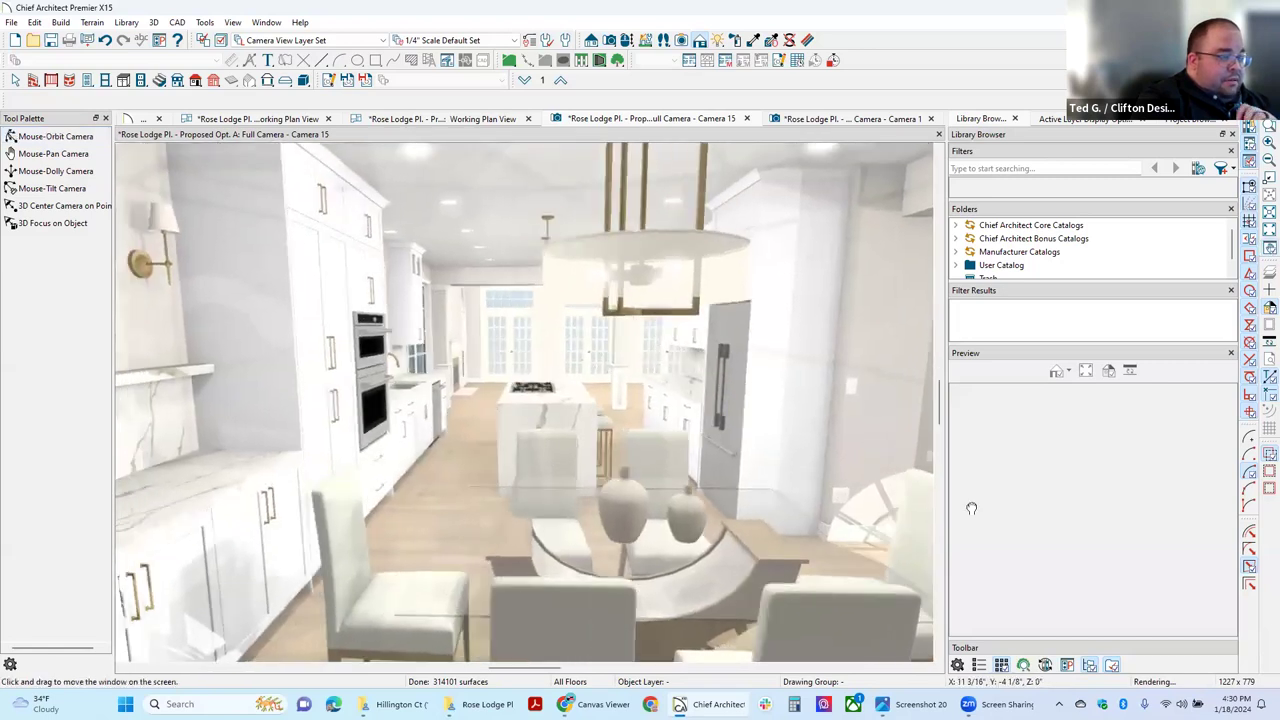
Orbit the camera toward the left cabinet wall with the wall ovens
{"action": "left_click_drag", "start_coordinate": [453, 432], "coordinate": [597, 442]}
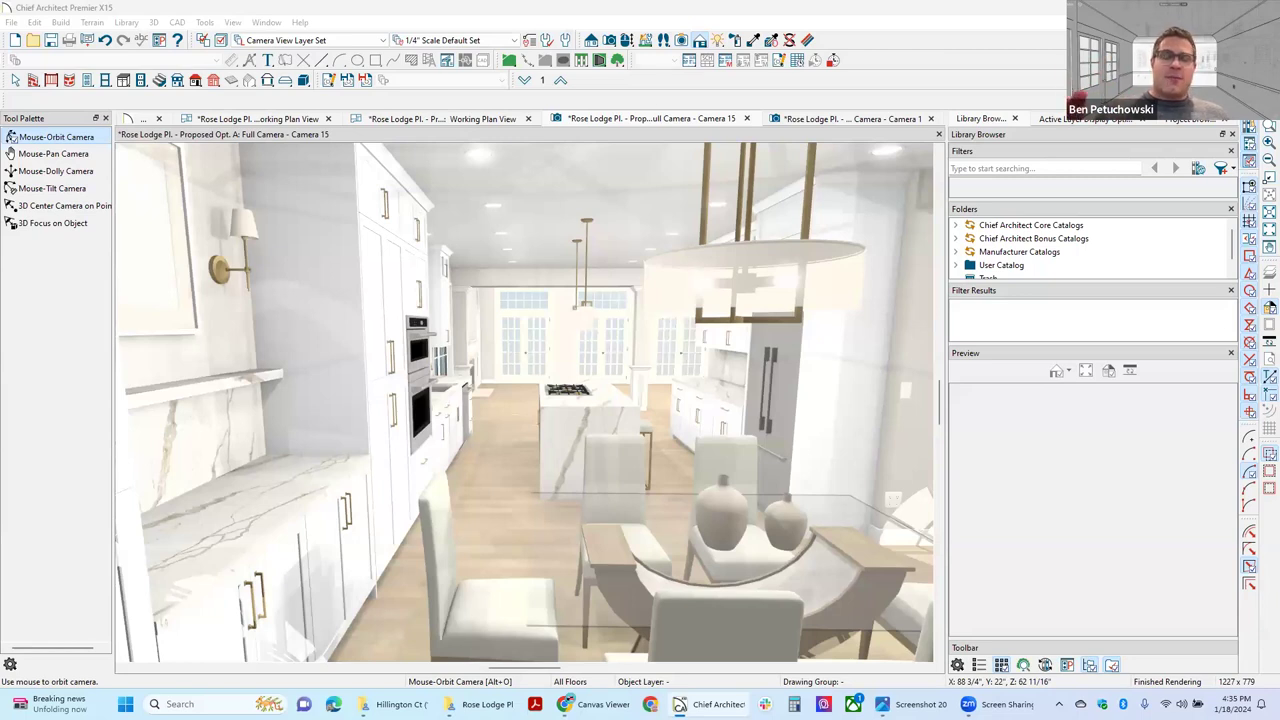
Close the Proposed Opt. A Camera 15 and existing kitchen camera views
{"action": "left_click", "coordinate": [747, 119]}
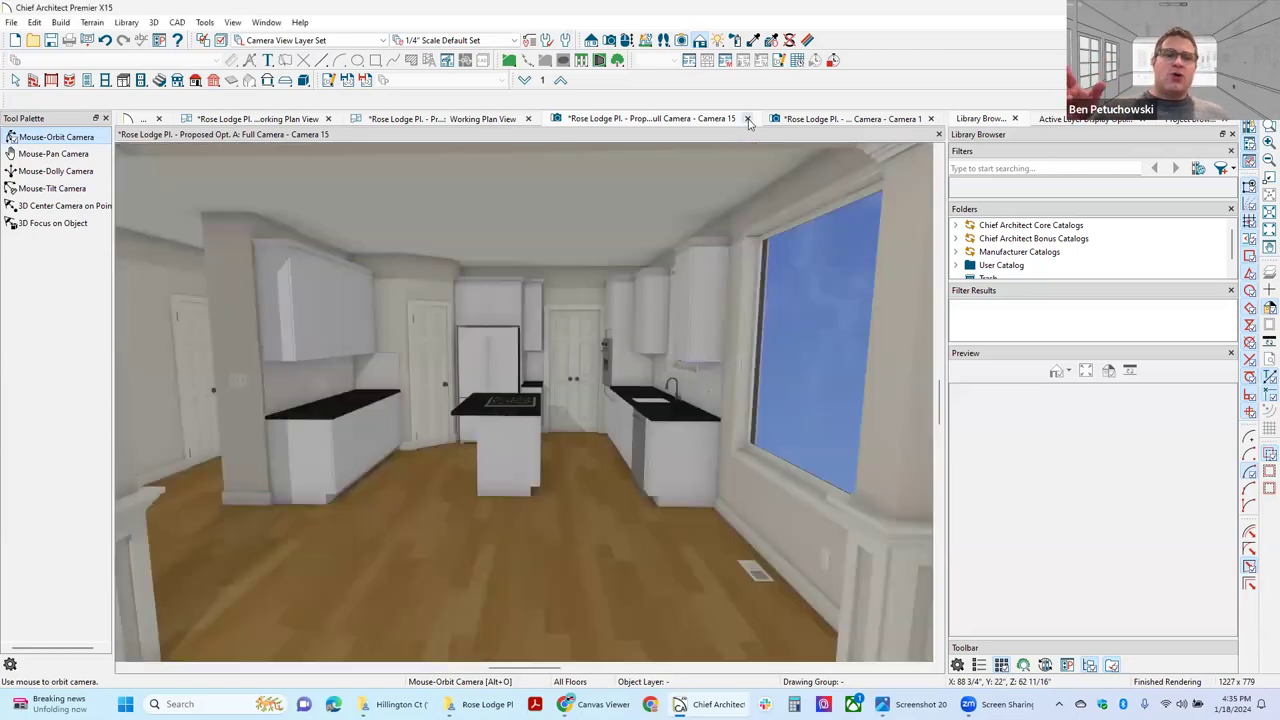
{"action": "left_click", "coordinate": [838, 118]}
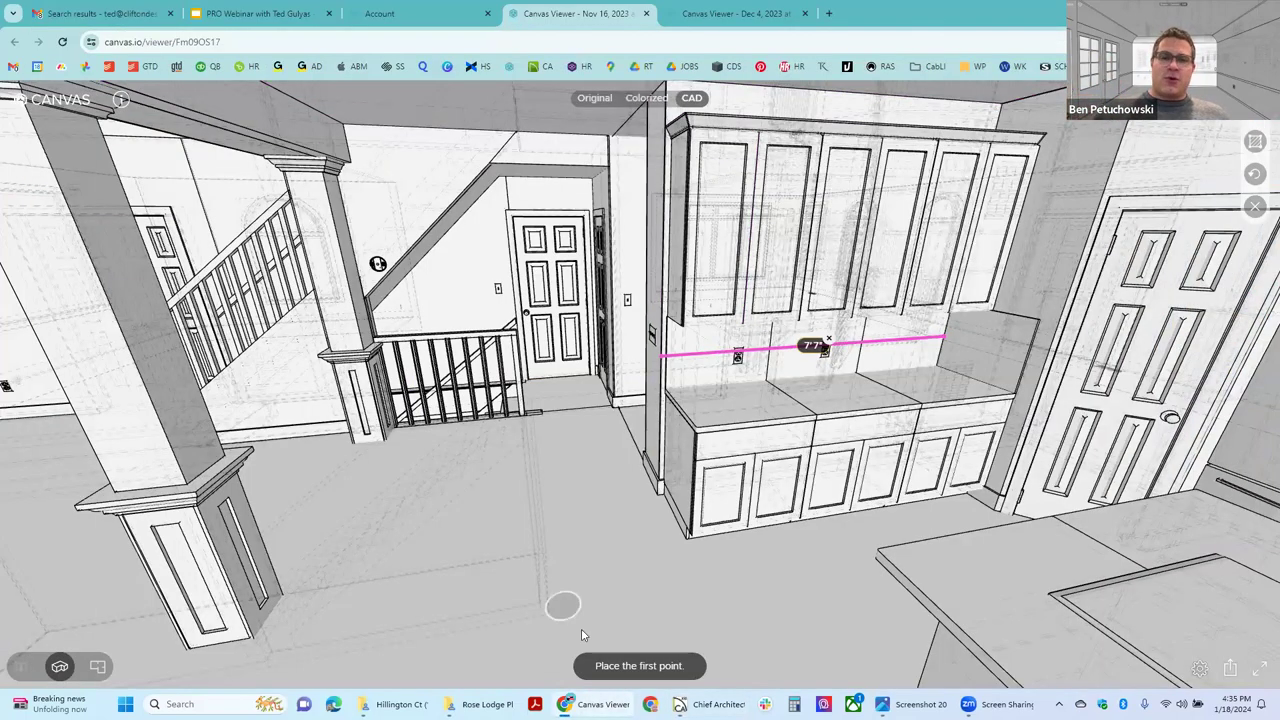
Close the Nov 16 viewer and filter orders by Uploading, In Progress, Completed, then All
{"action": "left_click", "coordinate": [646, 14]}
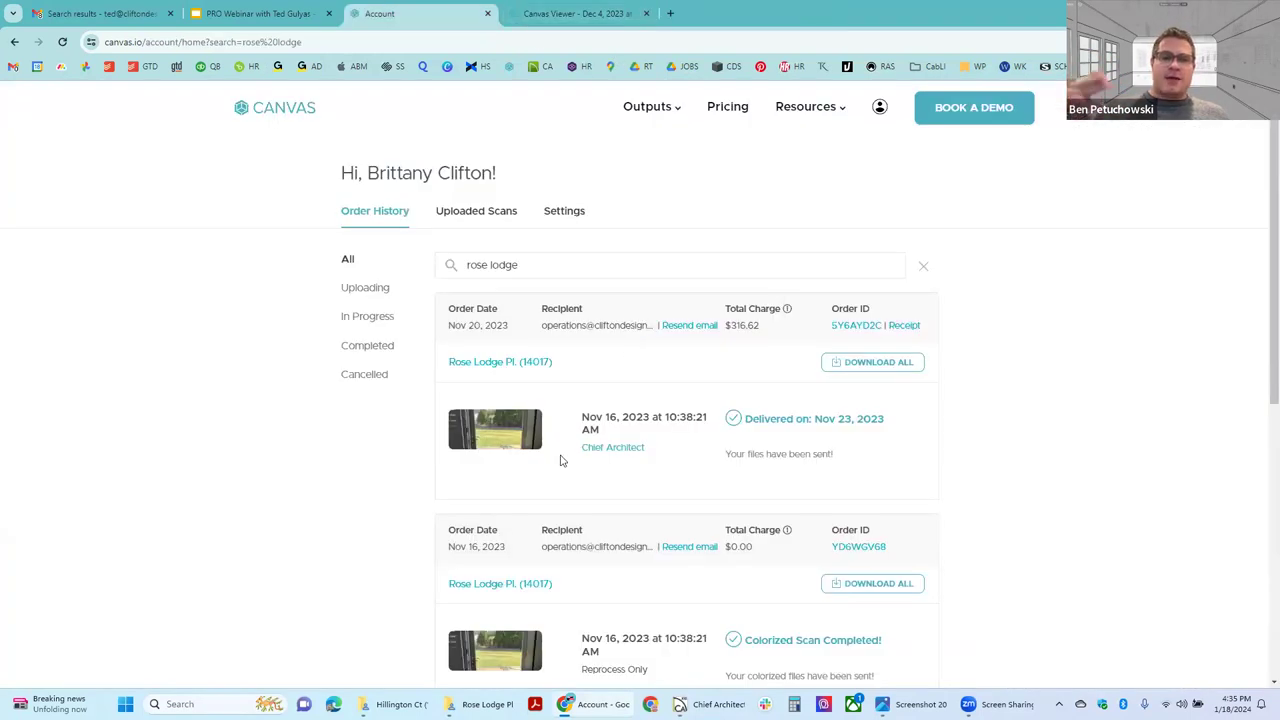
{"action": "left_click", "coordinate": [366, 288]}
{"action": "left_click", "coordinate": [360, 316]}
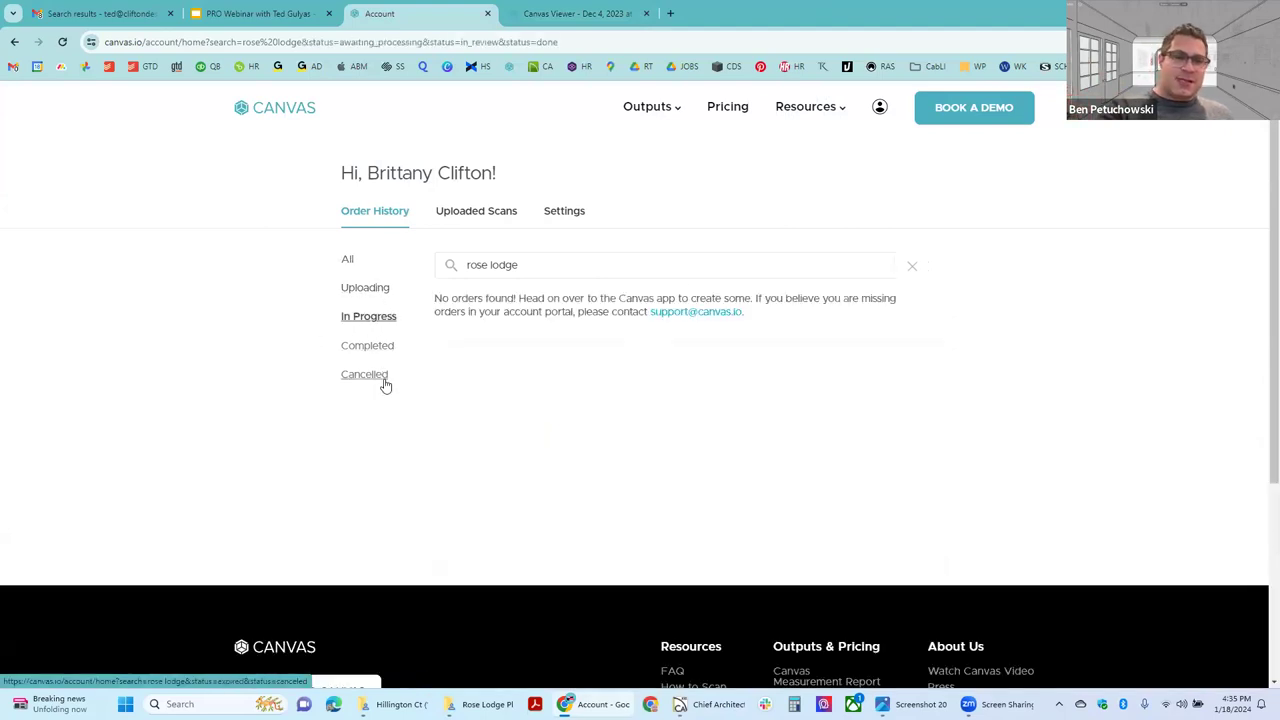
{"action": "left_click", "coordinate": [378, 352]}
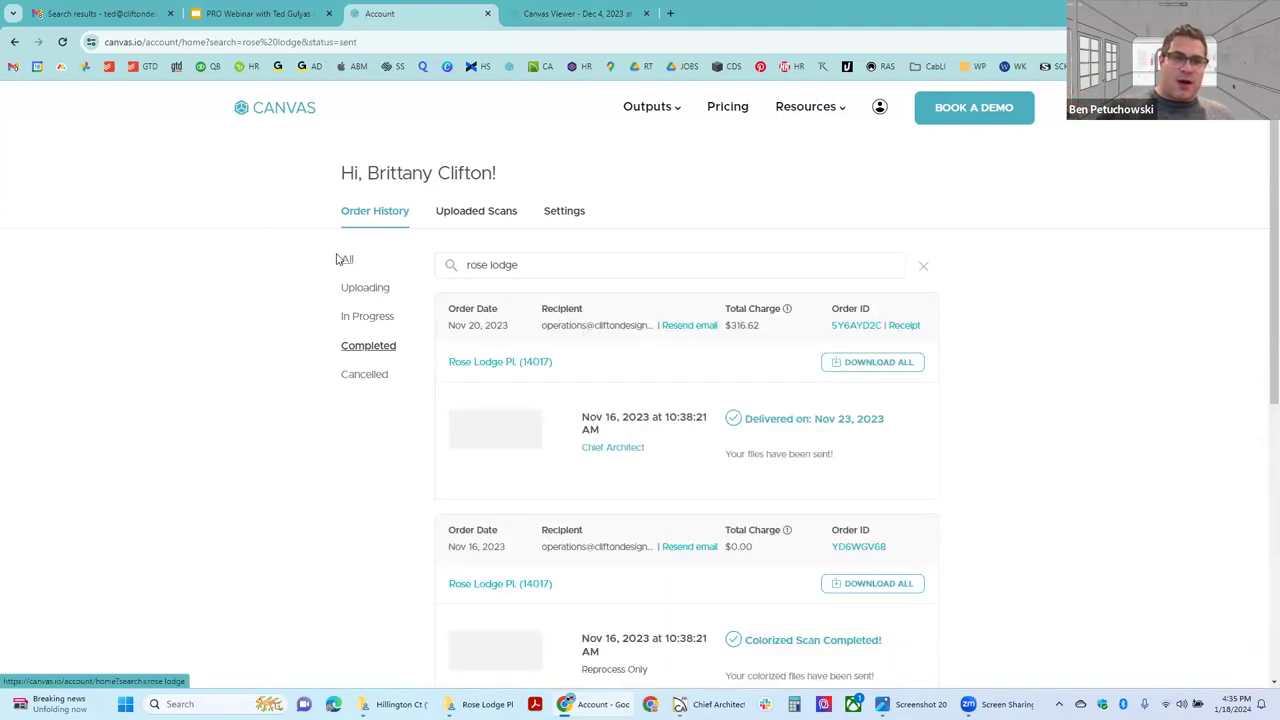
{"action": "left_click", "coordinate": [346, 262]}
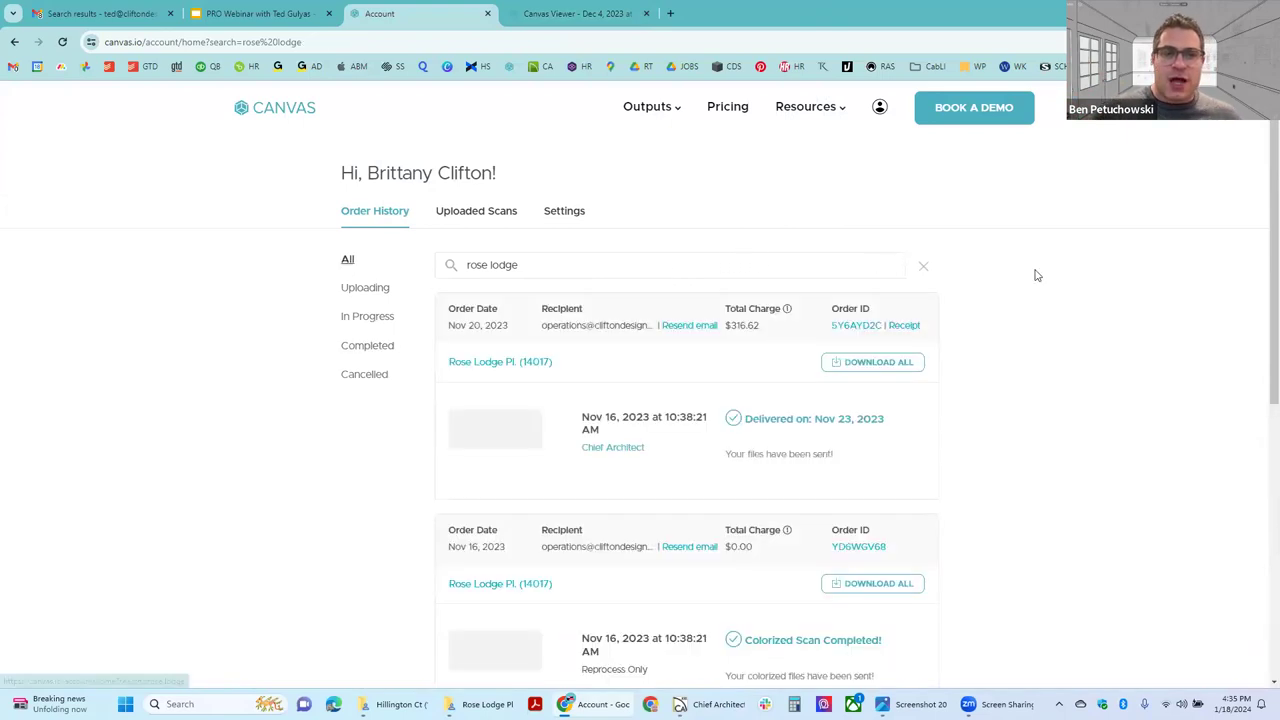
Clear the rose lodge search and scroll down through the full order history
{"action": "left_click", "coordinate": [923, 265]}
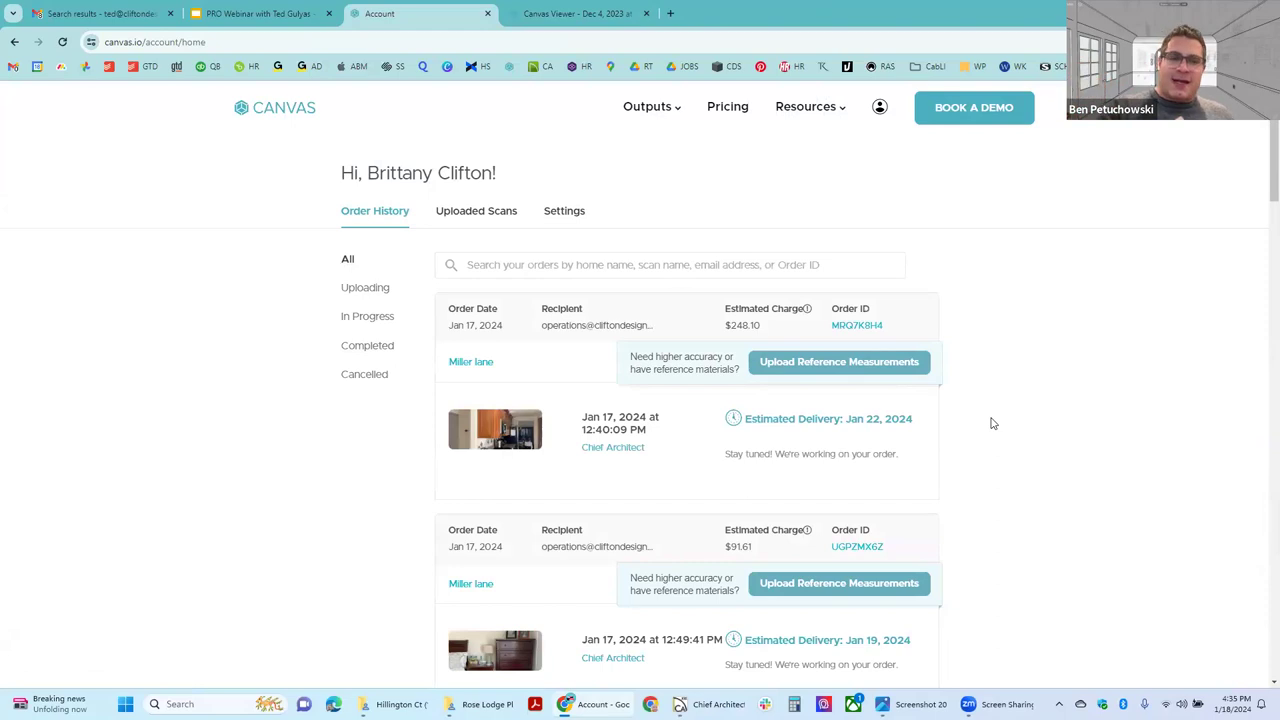
{"action": "scroll", "coordinate": [993, 423], "scroll_direction": "down", "scroll_amount": 2}
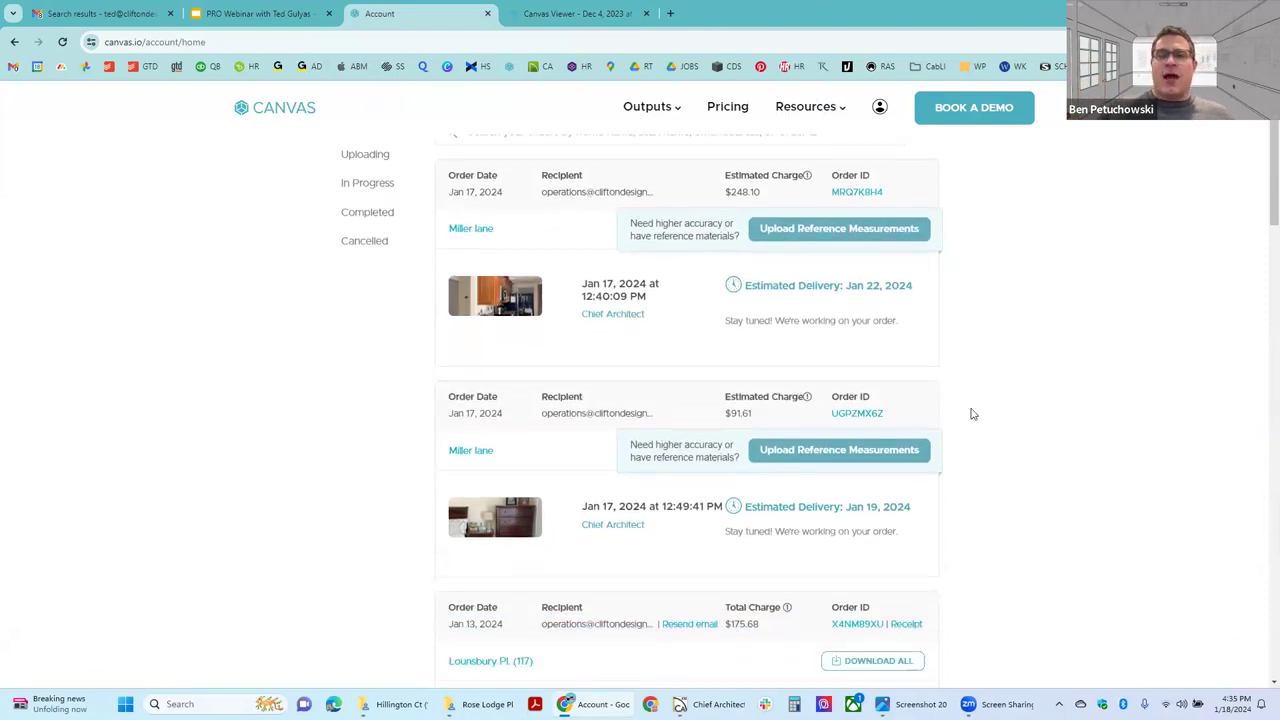
{"action": "scroll", "coordinate": [976, 418], "scroll_direction": "down", "scroll_amount": 3}
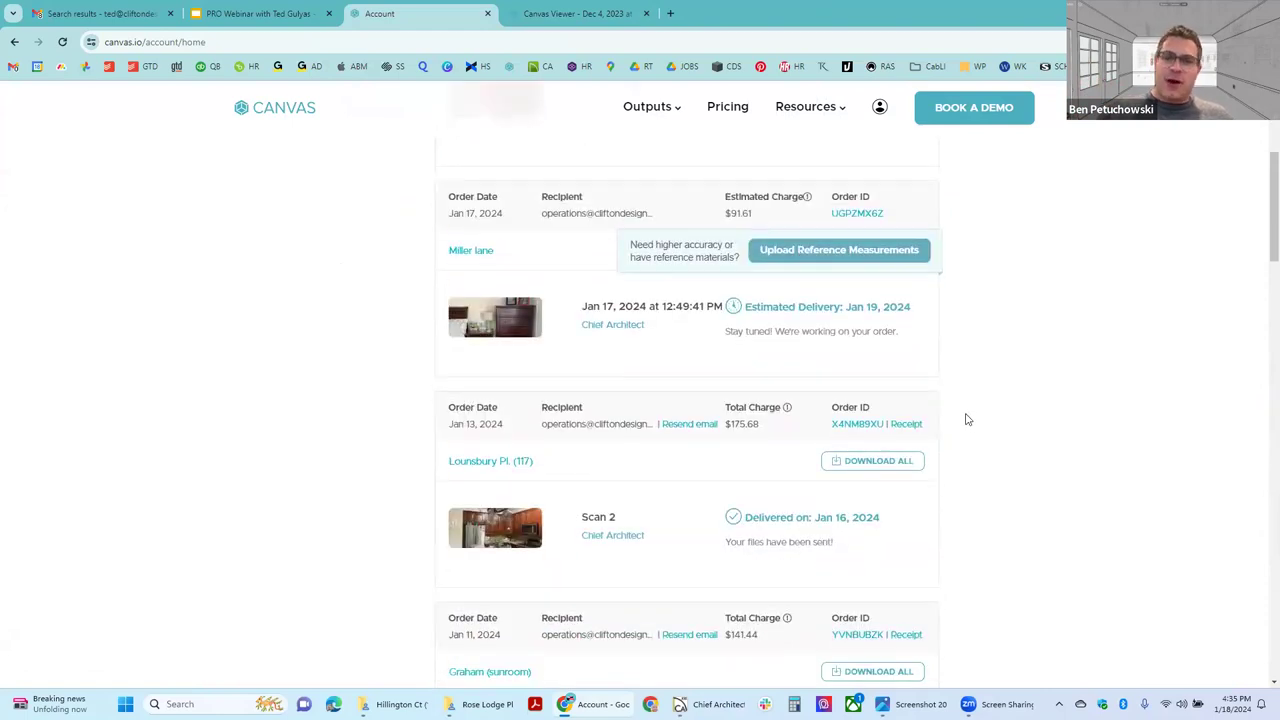
{"action": "scroll", "coordinate": [967, 419], "scroll_direction": "down", "scroll_amount": 2}
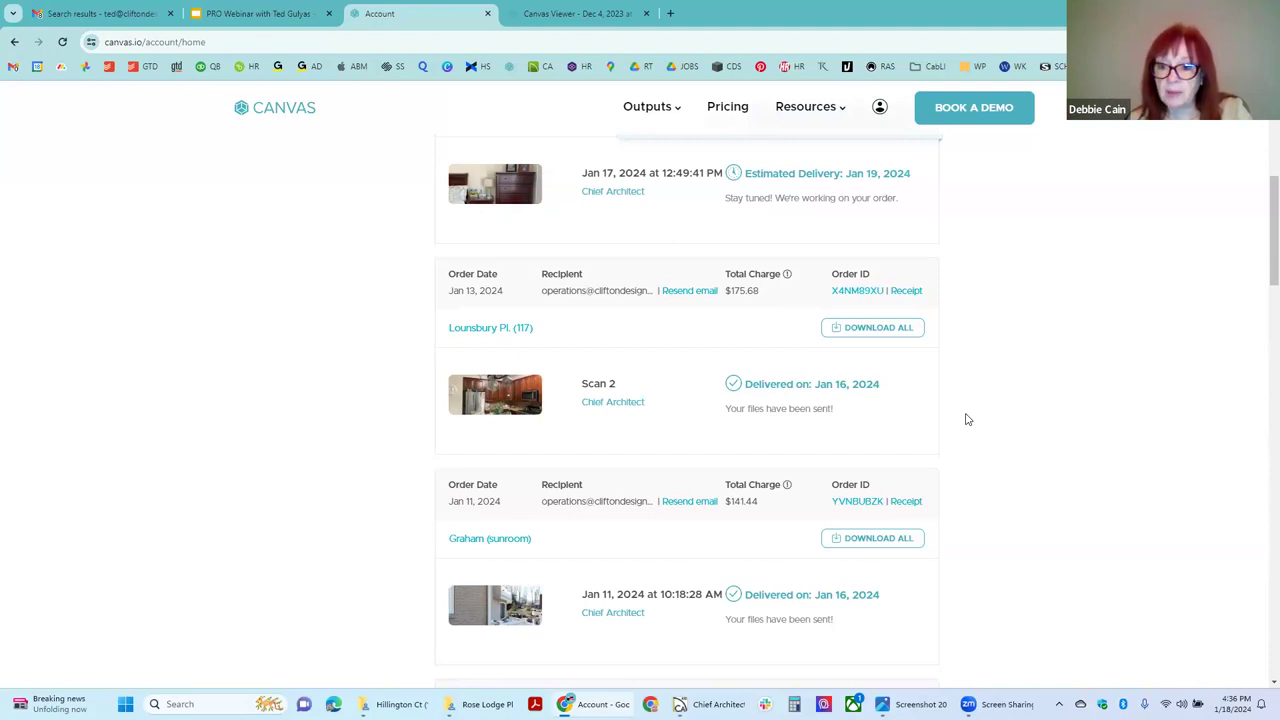
Search the orders for 'hillington' and open that order's scan in Canvas Viewer
{"action": "mouse_move", "coordinate": [806, 108]}
{"action": "scroll", "coordinate": [812, 180], "scroll_direction": "up", "scroll_amount": 5}
{"action": "left_click", "coordinate": [697, 265]}
{"action": "type", "text": "hillington"}
{"action": "key", "text": "Return"}
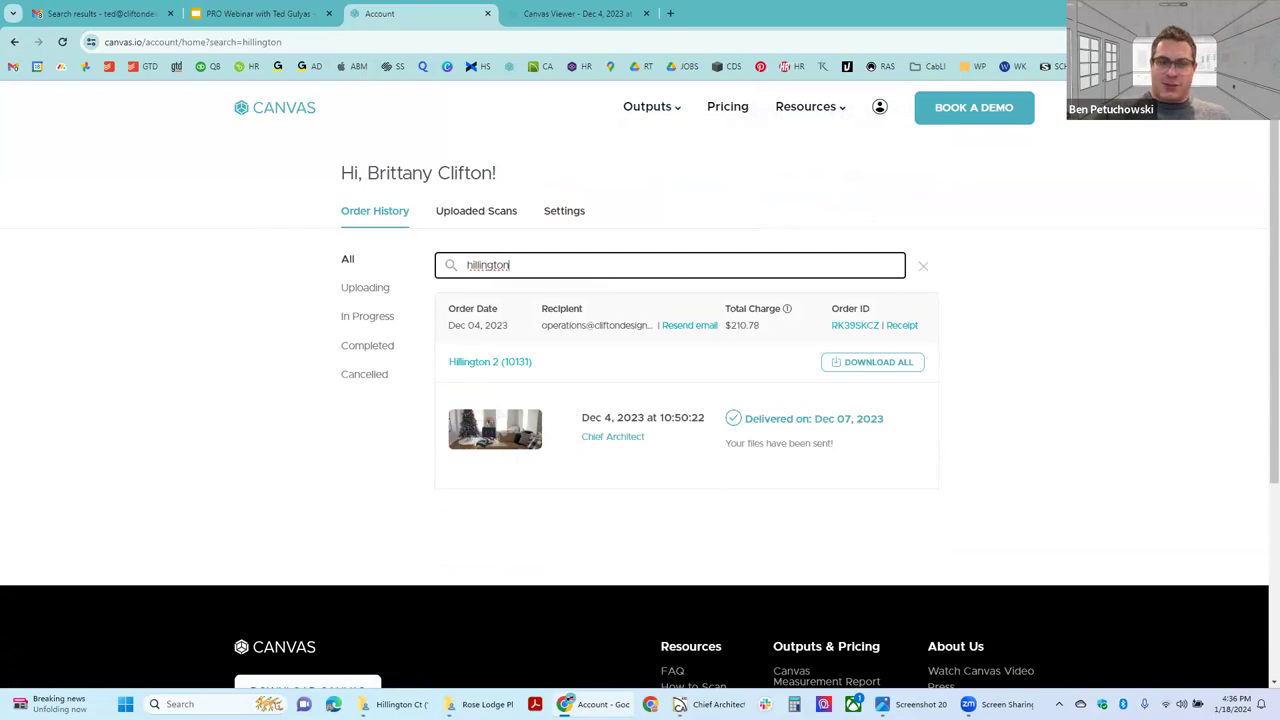
{"action": "left_click", "coordinate": [460, 422]}
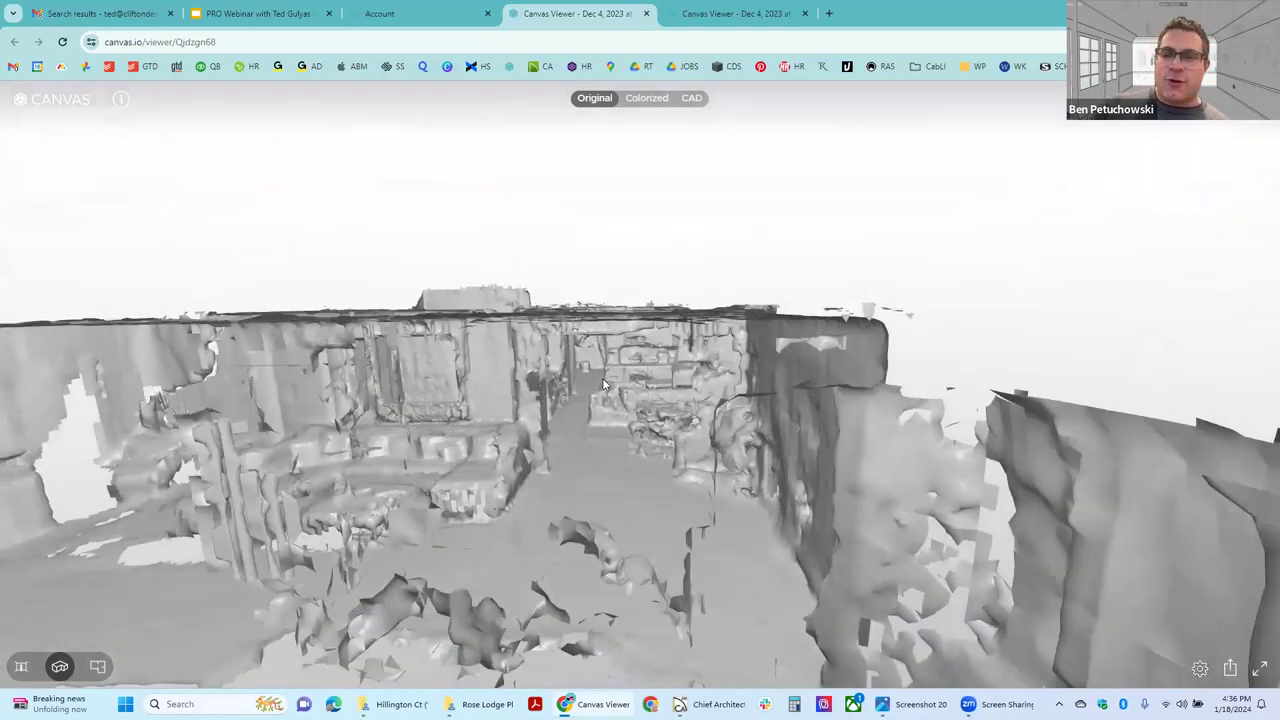
Fly through the grey scan from overhead into the hallway, through doorways and along the corridor
{"action": "left_click_drag", "start_coordinate": [612, 392], "coordinate": [677, 495]}
{"action": "left_click", "coordinate": [677, 490]}
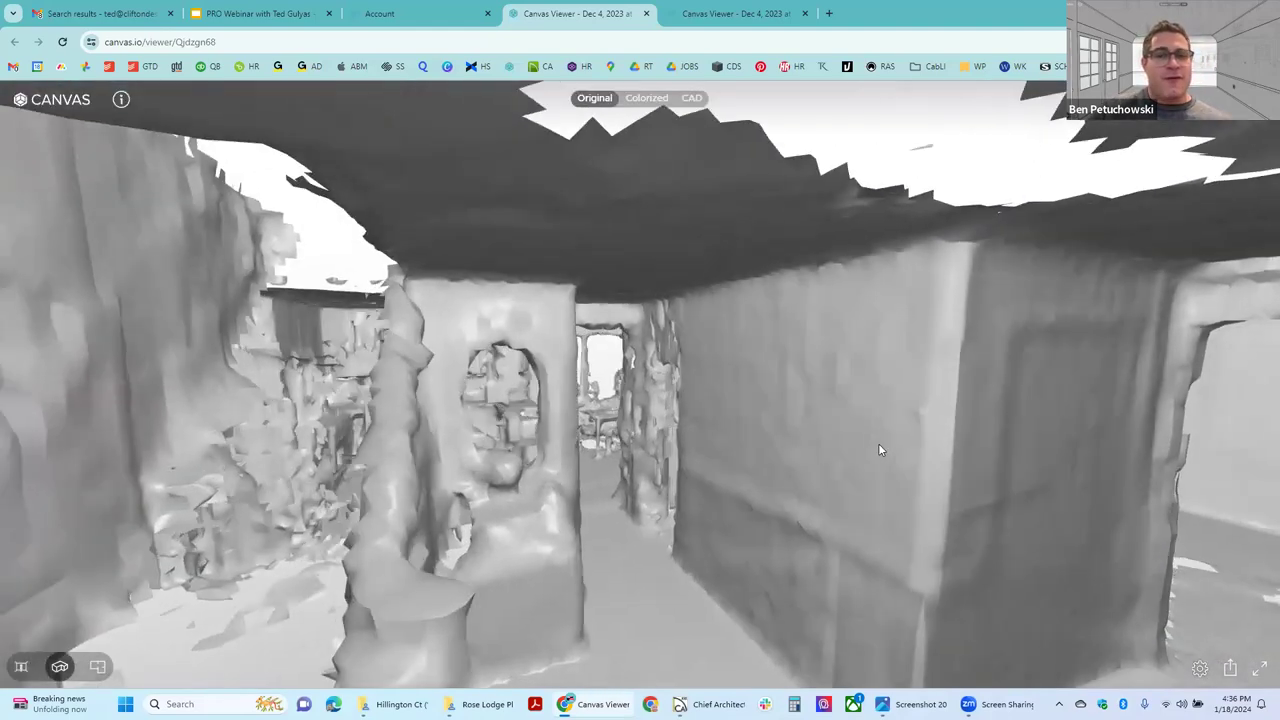
{"action": "left_click_drag", "start_coordinate": [878, 450], "coordinate": [720, 486]}
{"action": "left_click", "coordinate": [720, 486]}
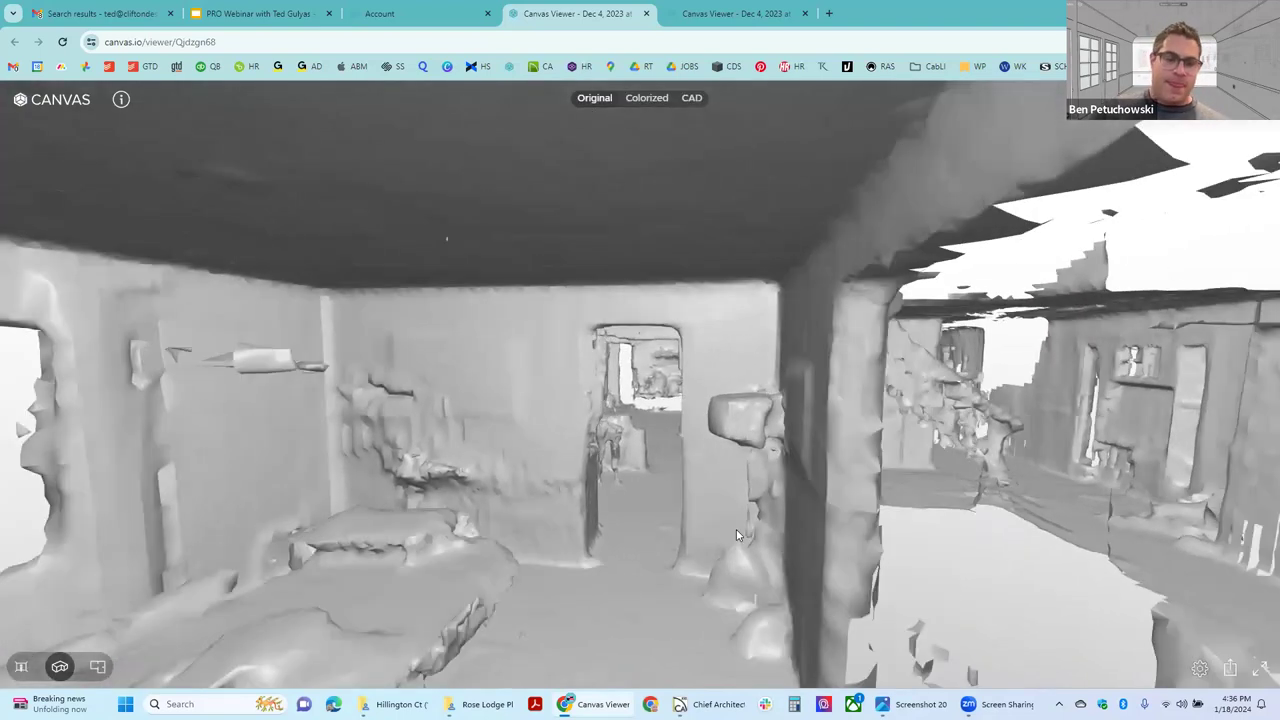
{"action": "left_click_drag", "start_coordinate": [736, 529], "coordinate": [930, 580]}
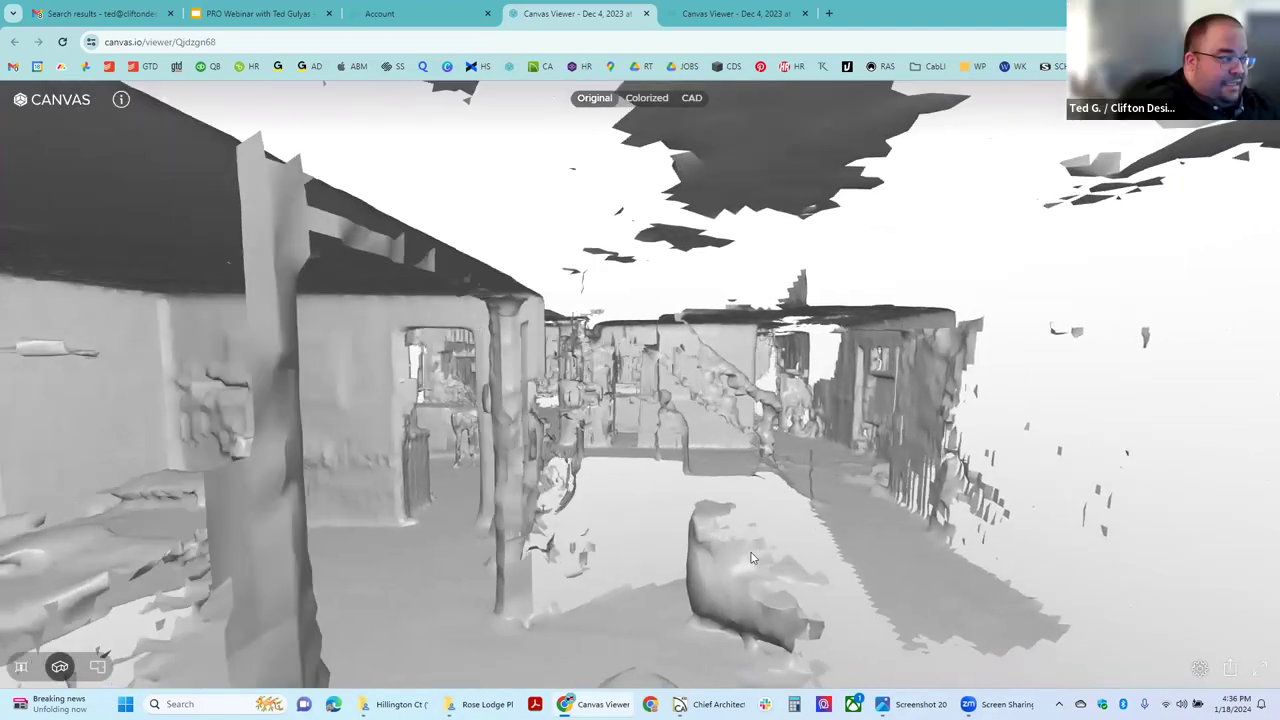
{"action": "left_click", "coordinate": [705, 420]}
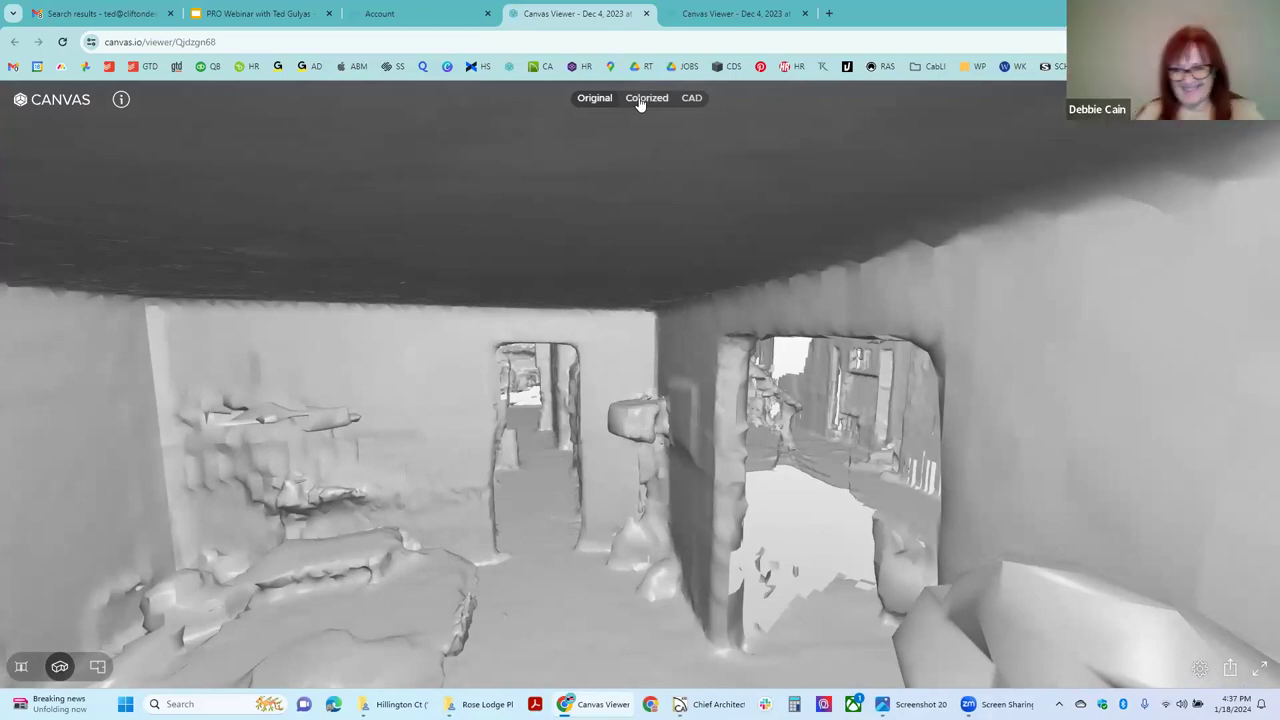
{"action": "left_click", "coordinate": [583, 482]}
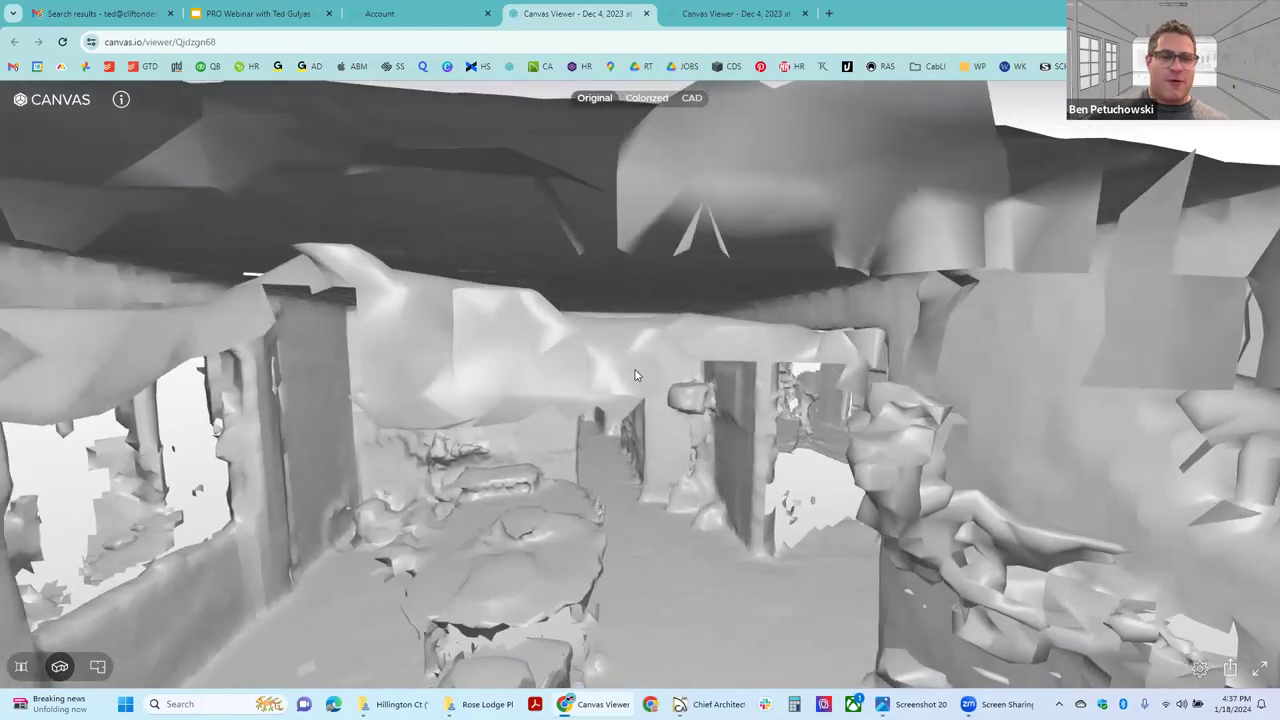
{"action": "left_click", "coordinate": [634, 486]}
{"action": "left_click", "coordinate": [610, 546]}
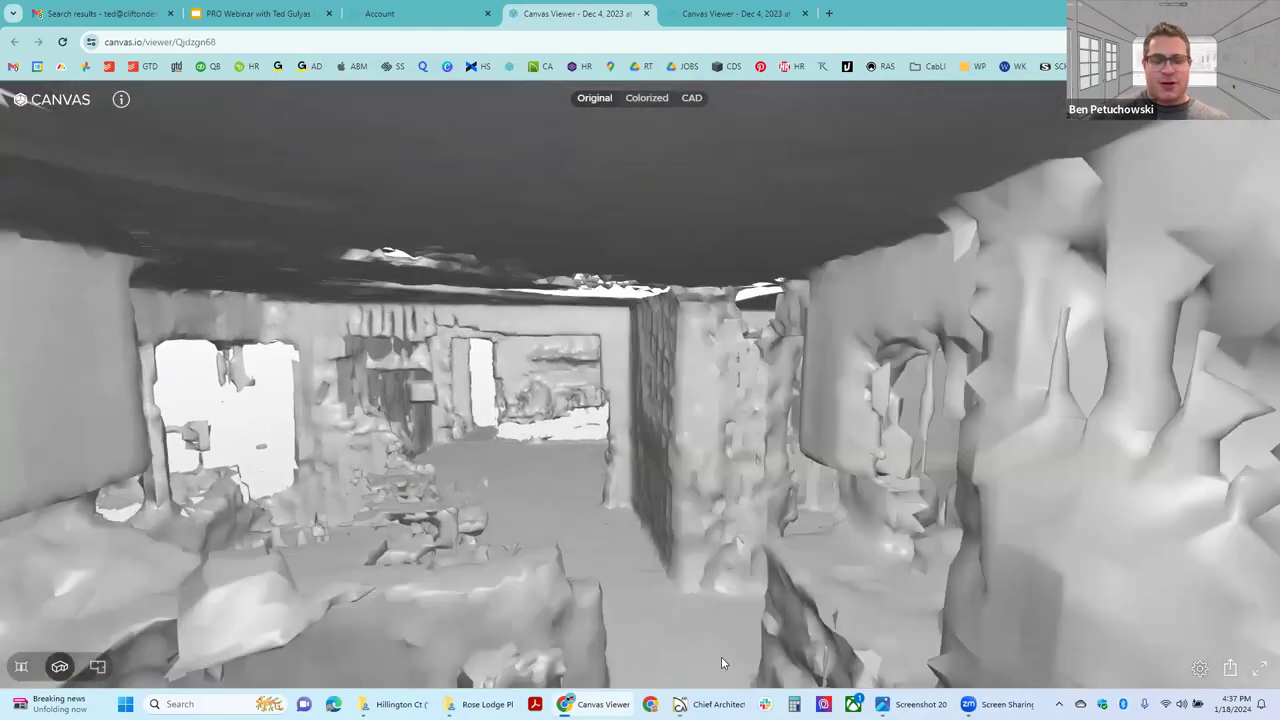
Move forward through the corridor and into the hallway toward the kitchen
{"action": "left_click", "coordinate": [609, 486]}
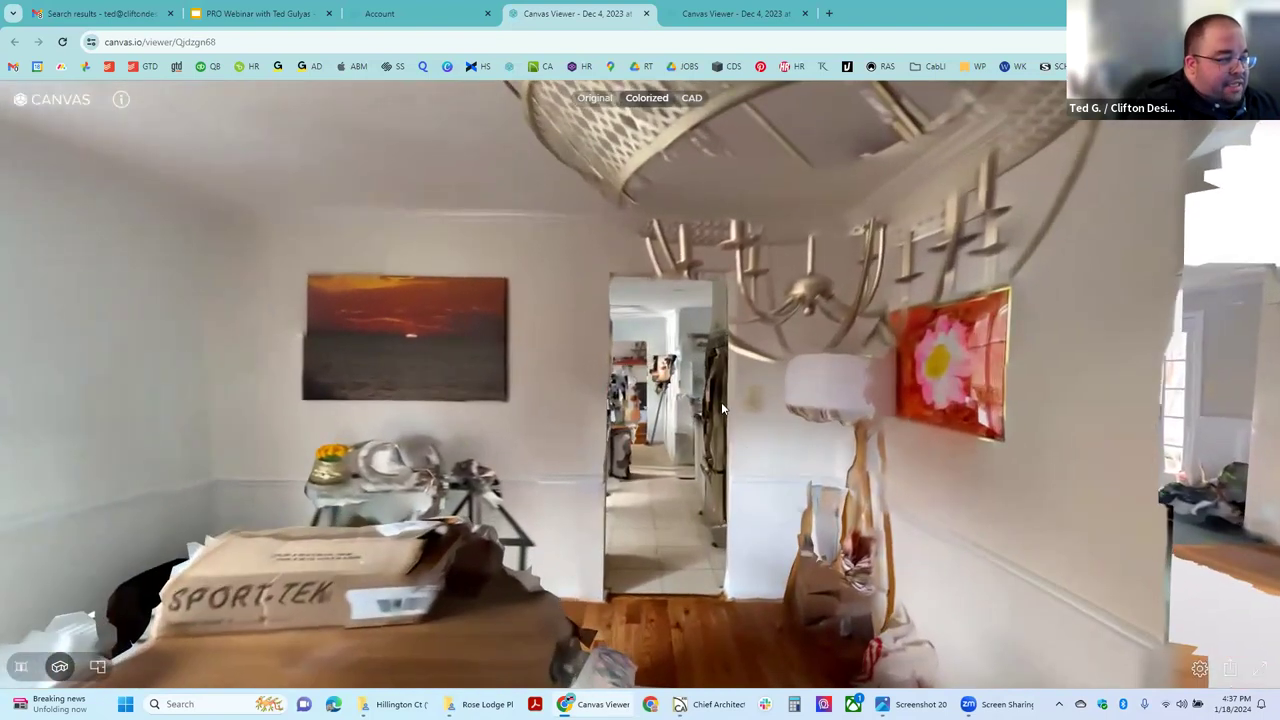
{"action": "left_click", "coordinate": [726, 460]}
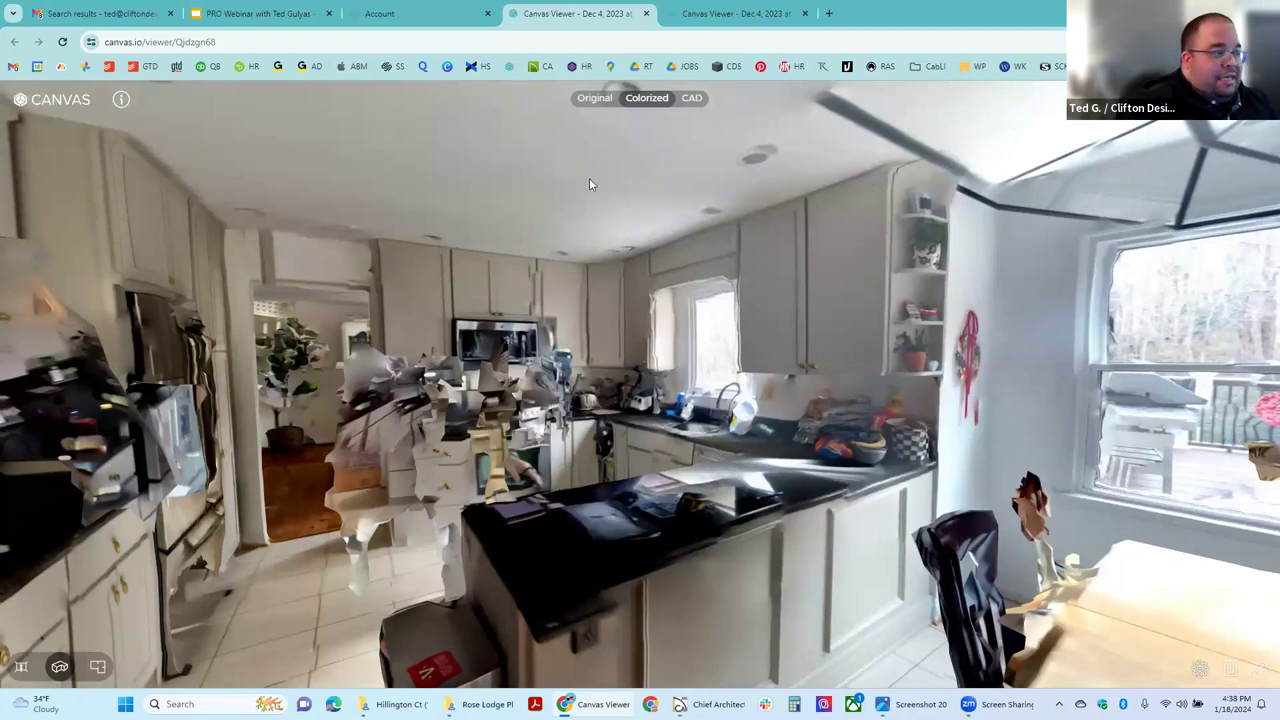
Rotate the colorized Dec 4, 2023 scan to view the kitchen from beside the dining-area window
{"action": "left_click_drag", "start_coordinate": [557, 494], "coordinate": [688, 447]}
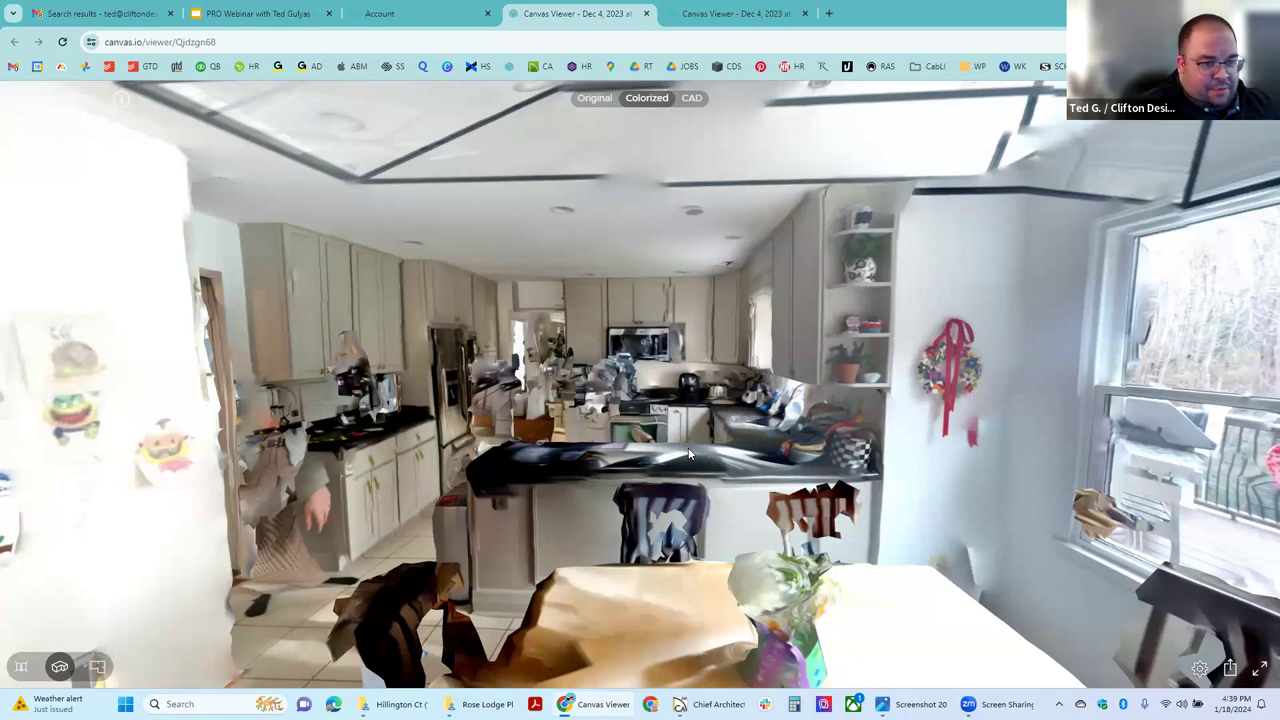
Walk the colorized scan over the kitchen, past the fridge, down the hallway, and back
{"action": "left_click", "coordinate": [587, 380]}
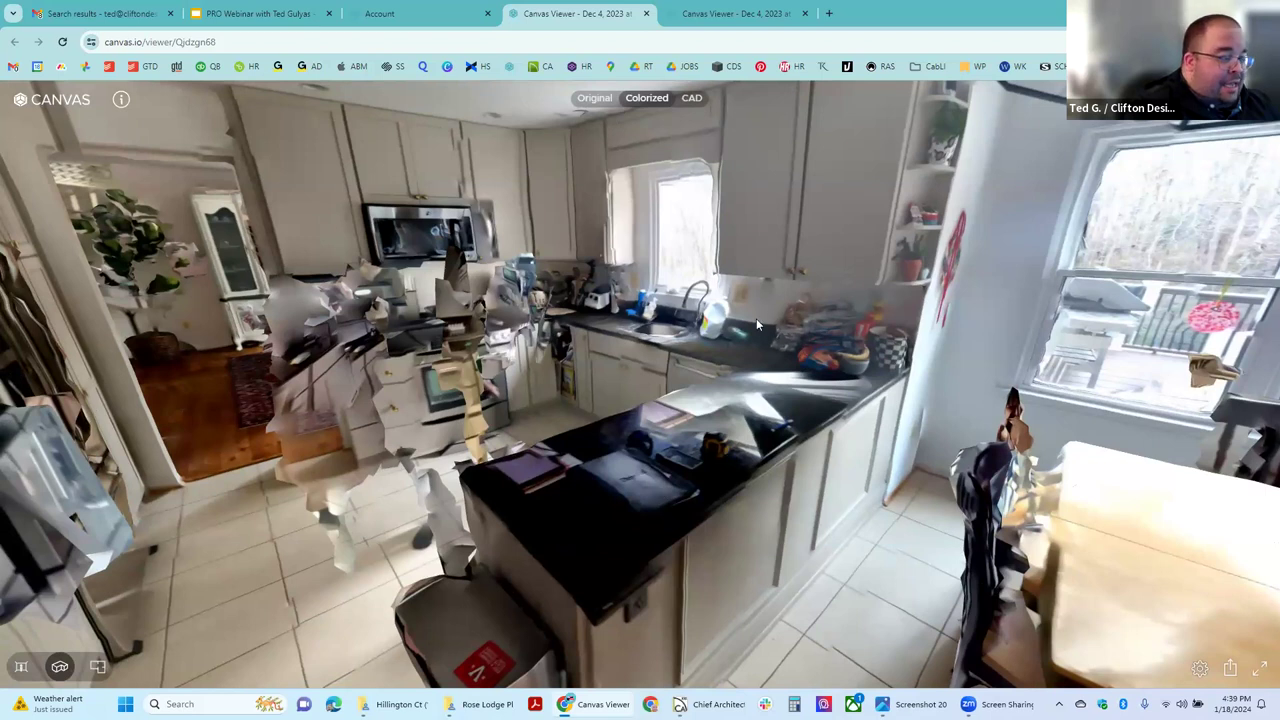
{"action": "left_click_drag", "start_coordinate": [727, 541], "coordinate": [578, 432]}
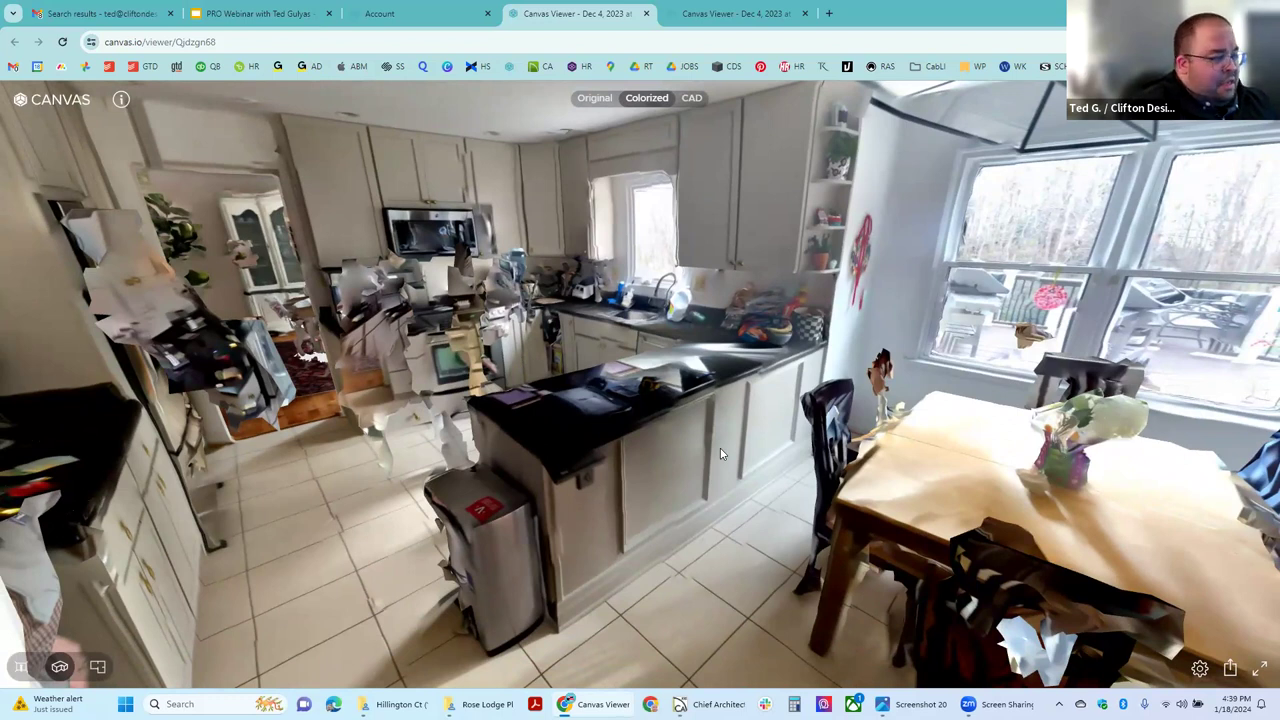
{"action": "left_click", "coordinate": [760, 392]}
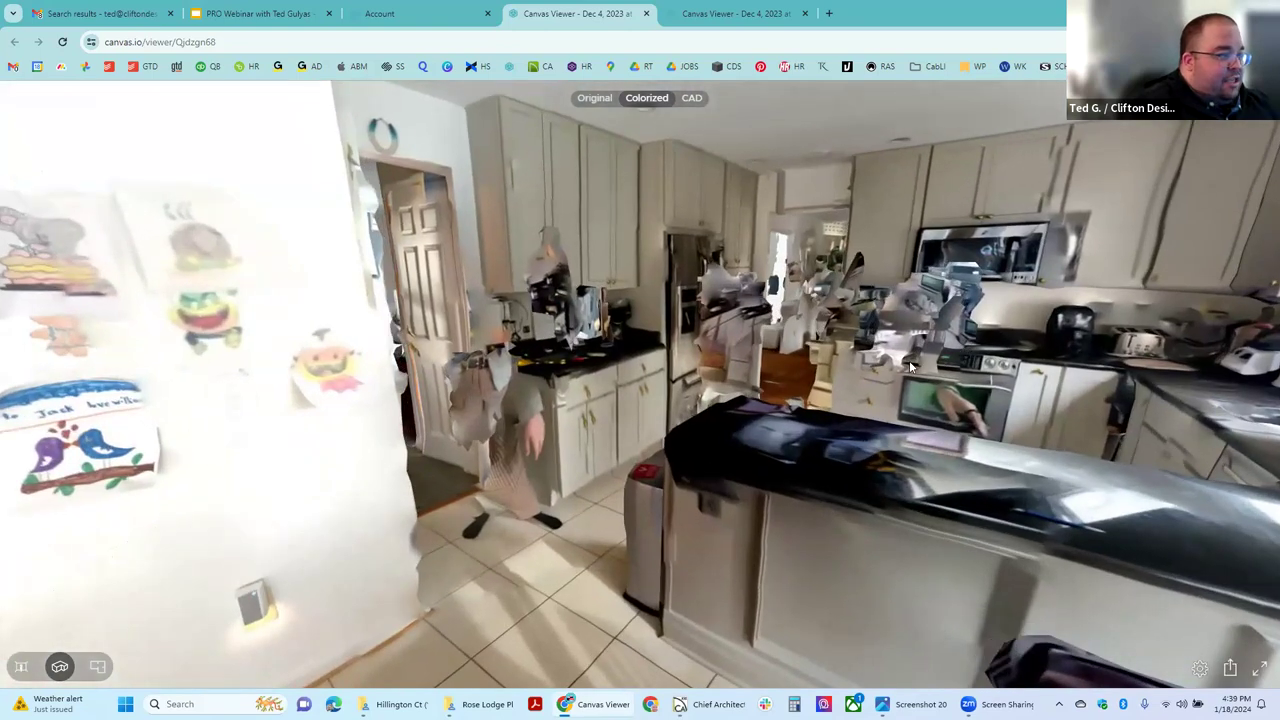
{"action": "left_click", "coordinate": [730, 342]}
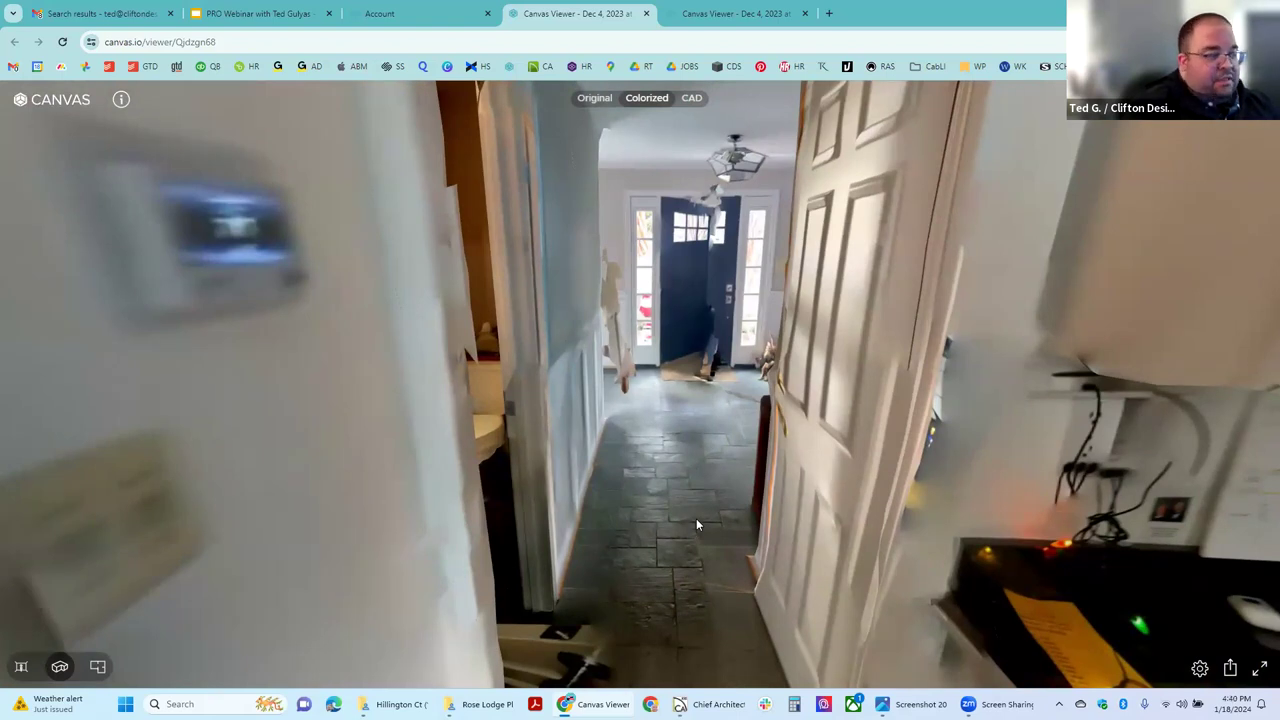
{"action": "left_click", "coordinate": [694, 520]}
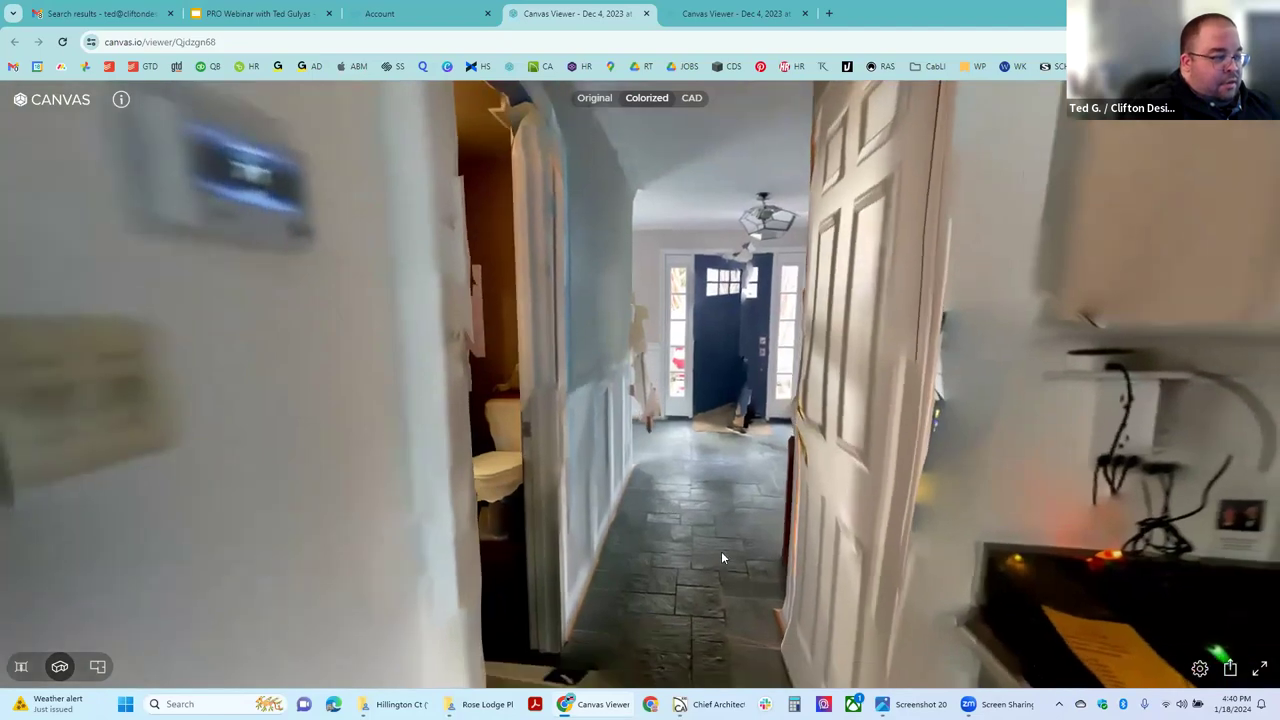
{"action": "left_click", "coordinate": [721, 551]}
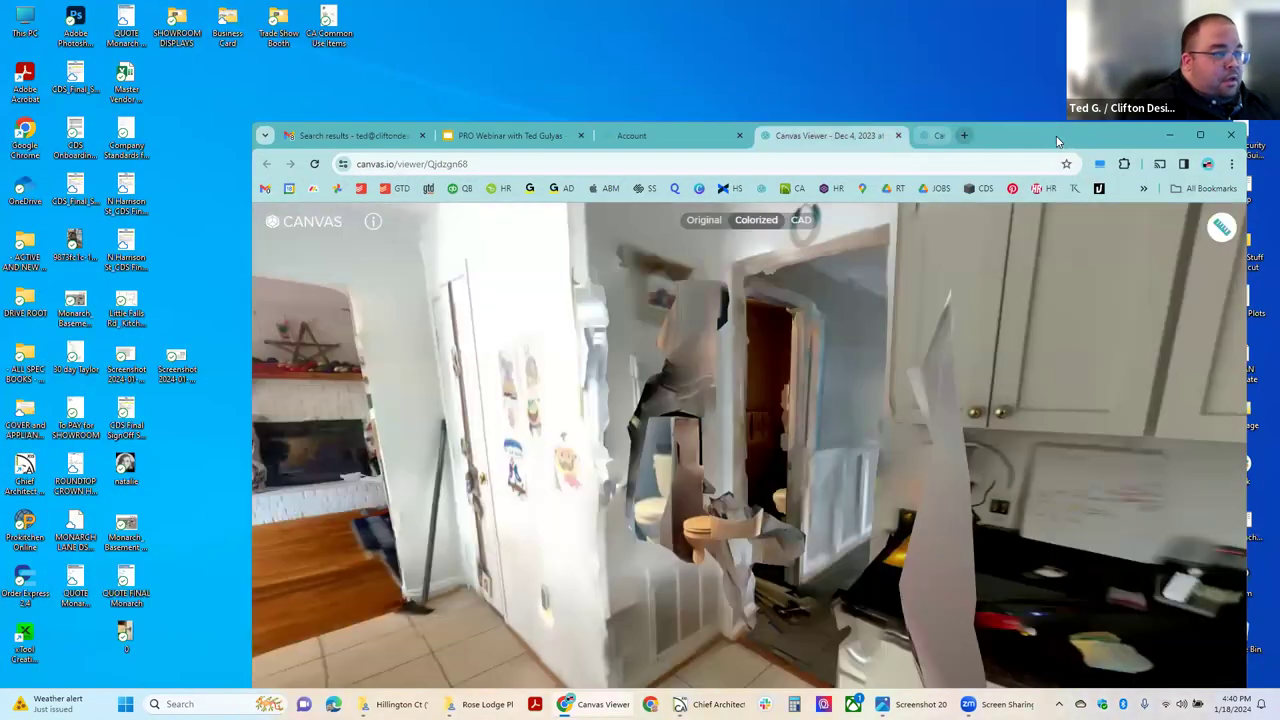
Close the extra Canvas Viewer tab and maximize the browser window
{"action": "double_click", "coordinate": [972, 131]}
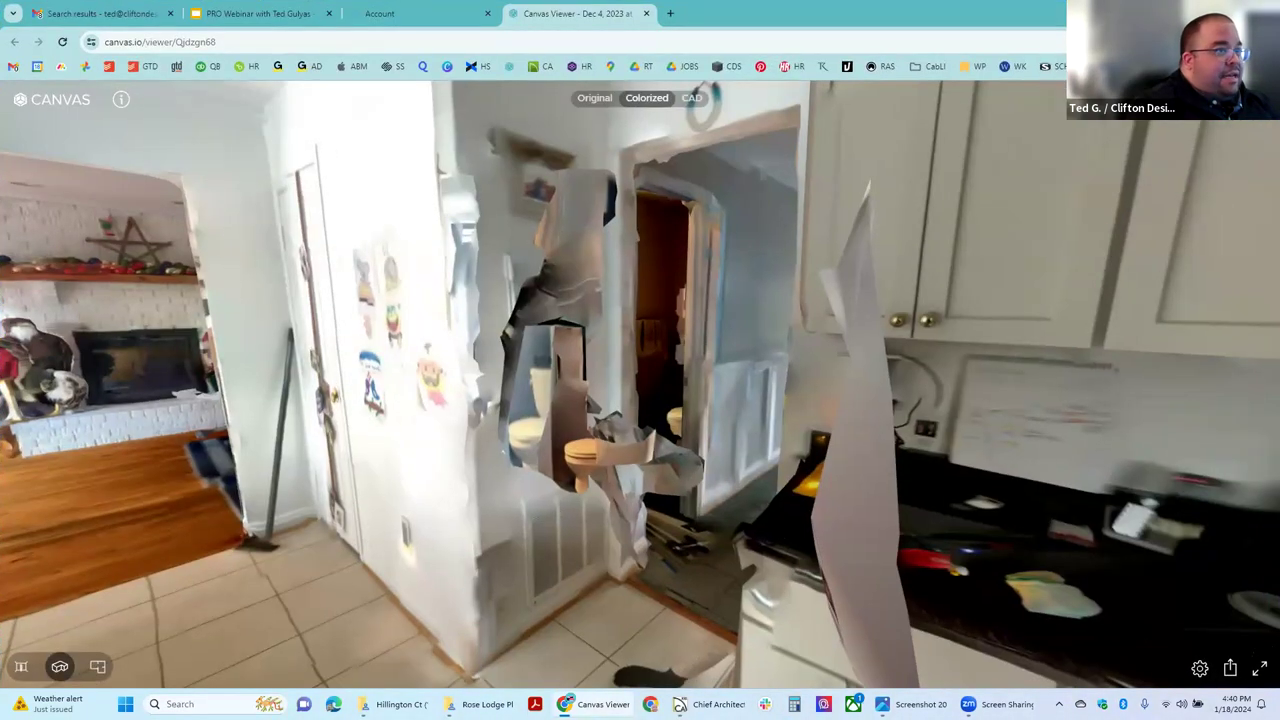
{"action": "double_click", "coordinate": [718, 13]}
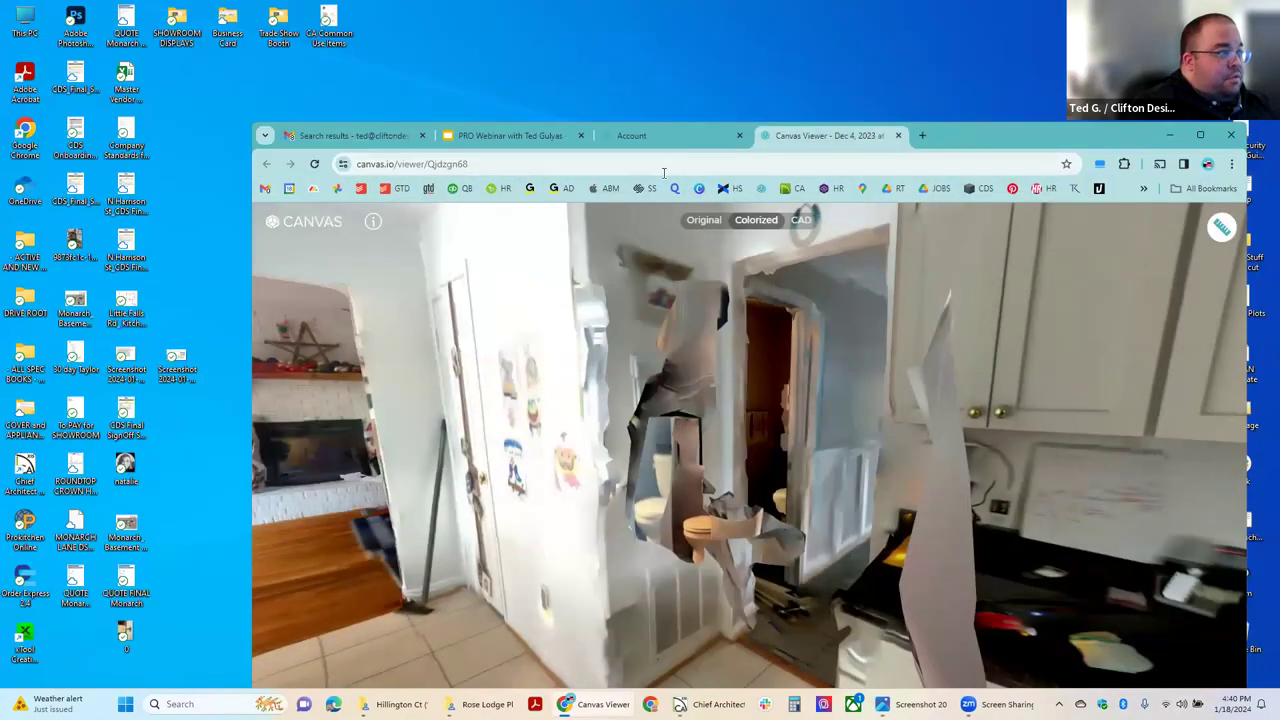
{"action": "left_click", "coordinate": [898, 135]}
{"action": "double_click", "coordinate": [962, 128]}
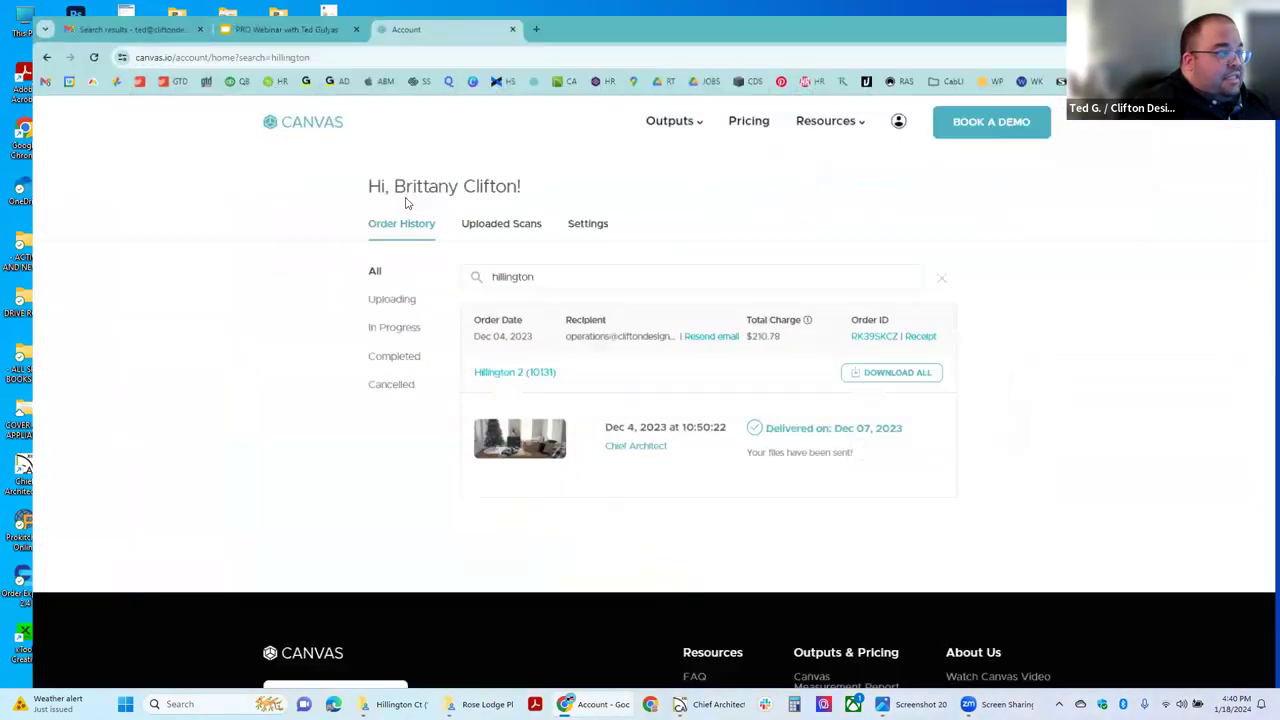
Search Order History for 'rose lodge' and open Rose Lodge Pl. (14017)
{"action": "double_click", "coordinate": [536, 266]}
{"action": "type", "text": "rose lodge"}
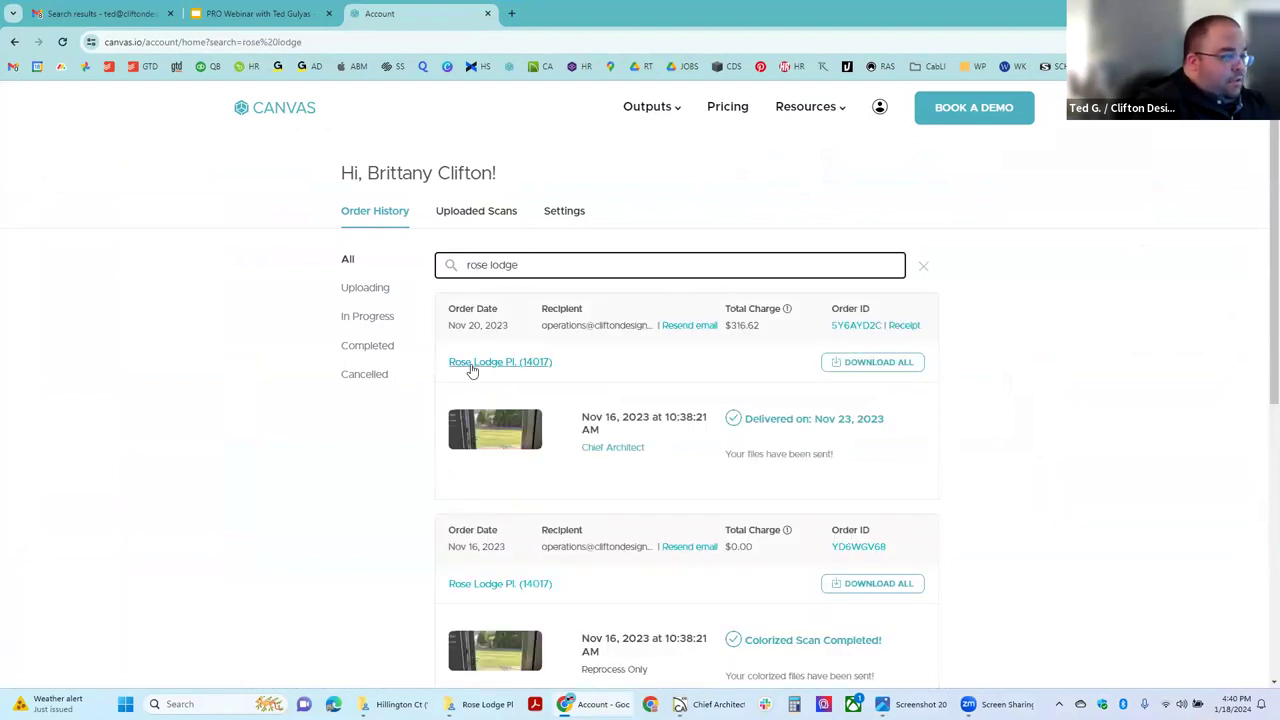
{"action": "scroll", "coordinate": [550, 550], "scroll_direction": "down", "scroll_amount": 1}
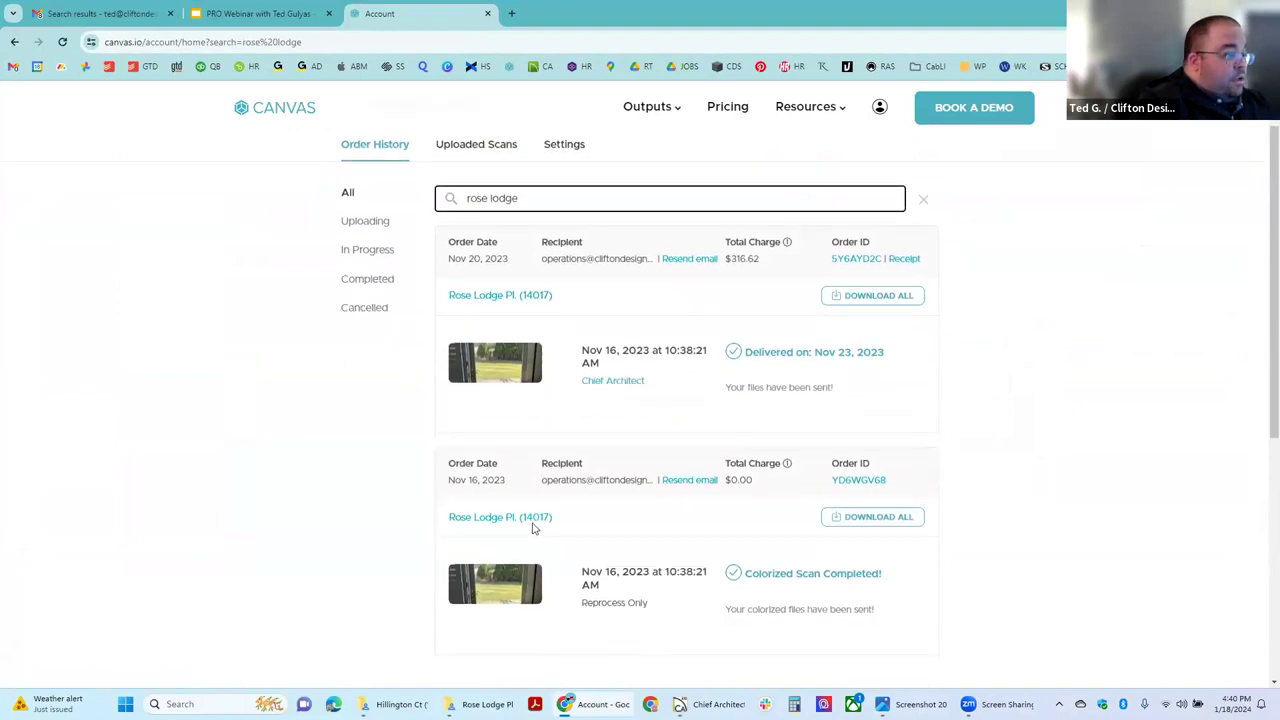
{"action": "left_click", "coordinate": [523, 523]}
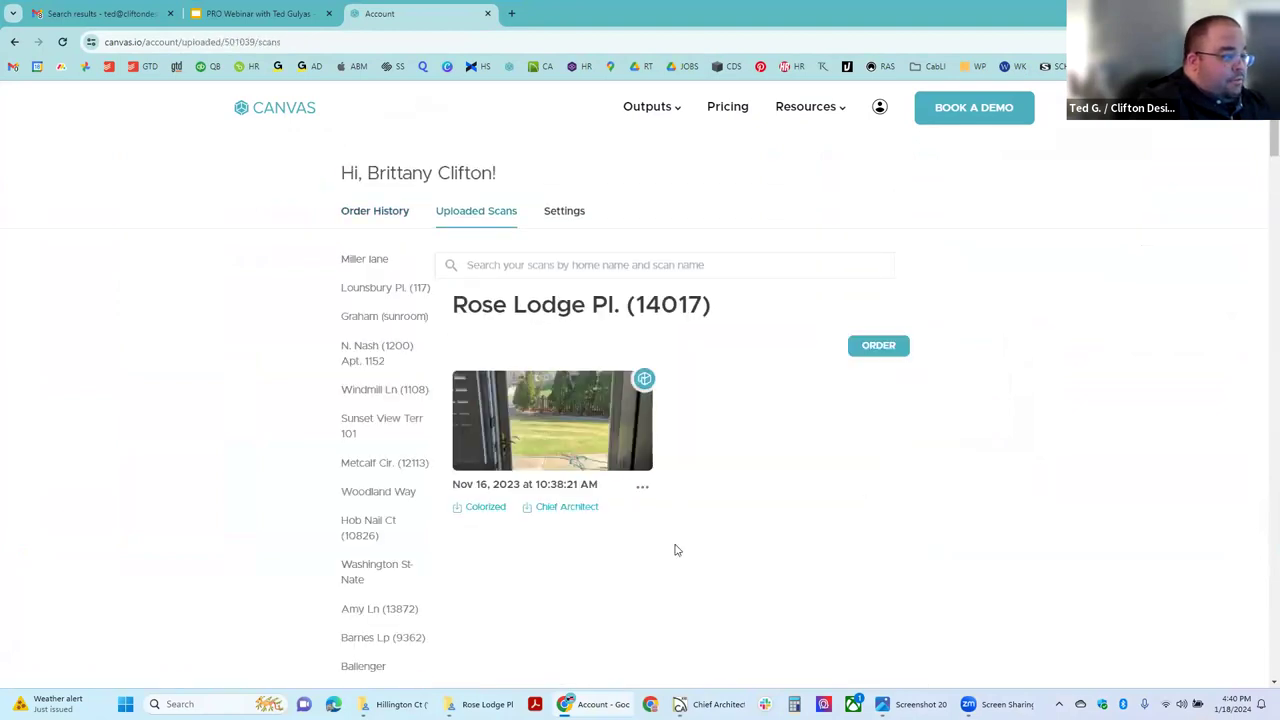
{"action": "scroll", "coordinate": [689, 571], "scroll_direction": "down", "scroll_amount": 3}
{"action": "scroll", "coordinate": [694, 557], "scroll_direction": "up", "scroll_amount": 3}
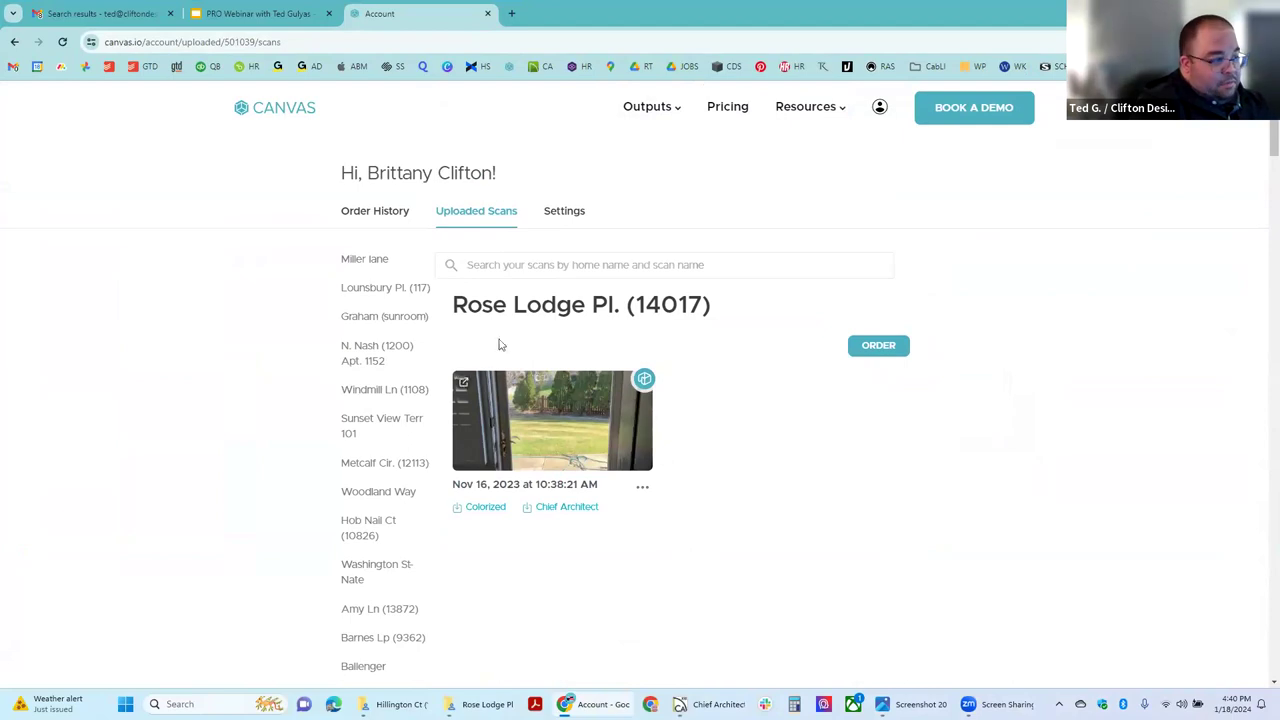
{"action": "scroll", "coordinate": [577, 517], "scroll_direction": "down", "scroll_amount": 1}
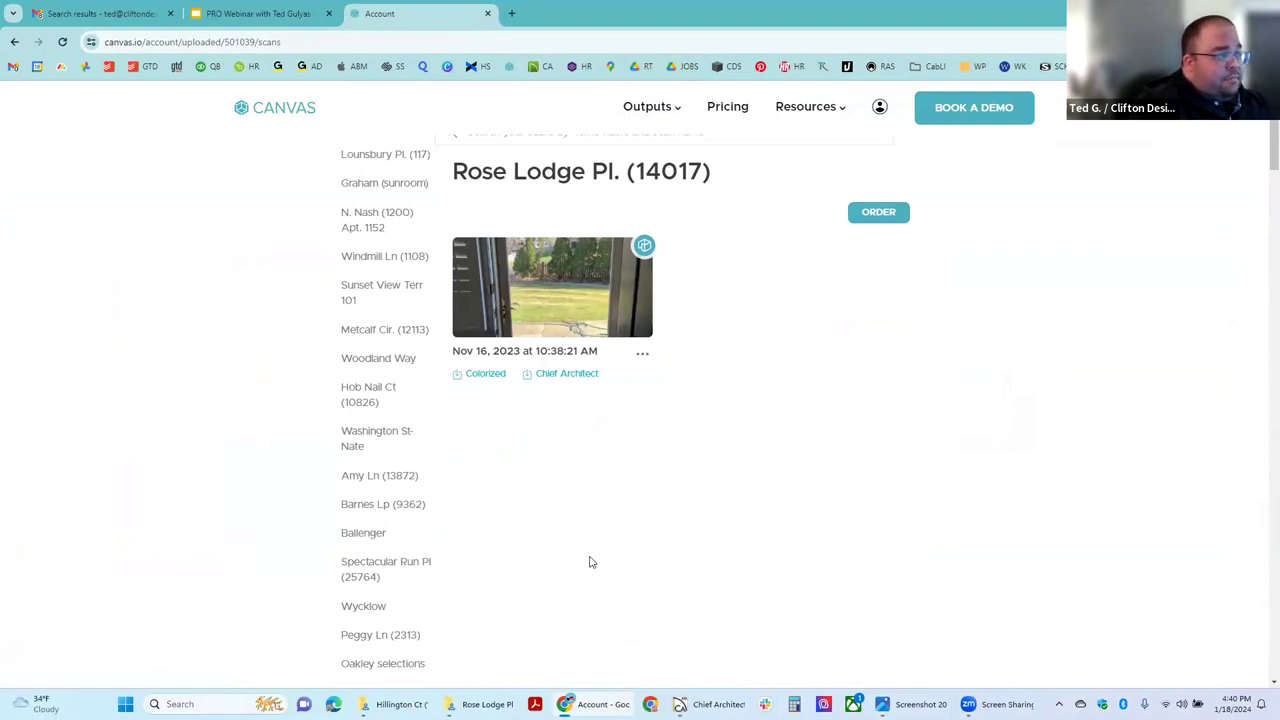
{"action": "scroll", "coordinate": [590, 562], "scroll_direction": "up", "scroll_amount": 2}
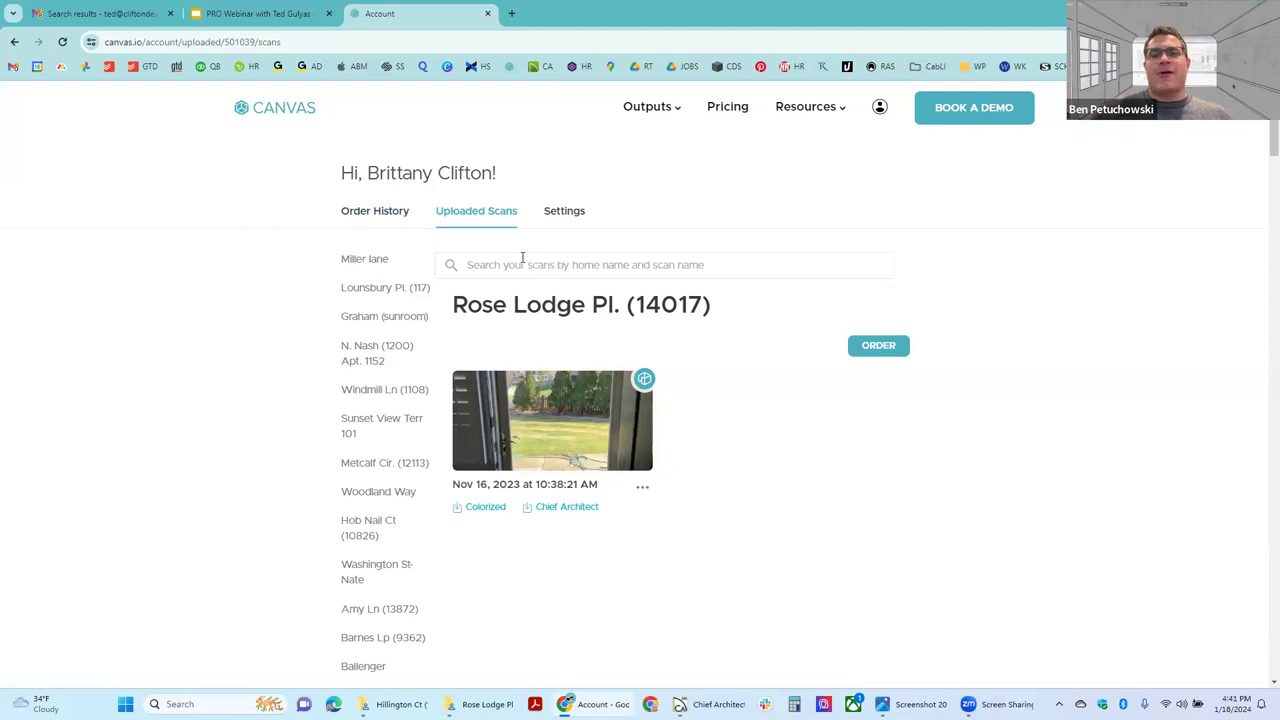
{"action": "left_click", "coordinate": [532, 262]}
{"action": "type", "text": "metcalf"}
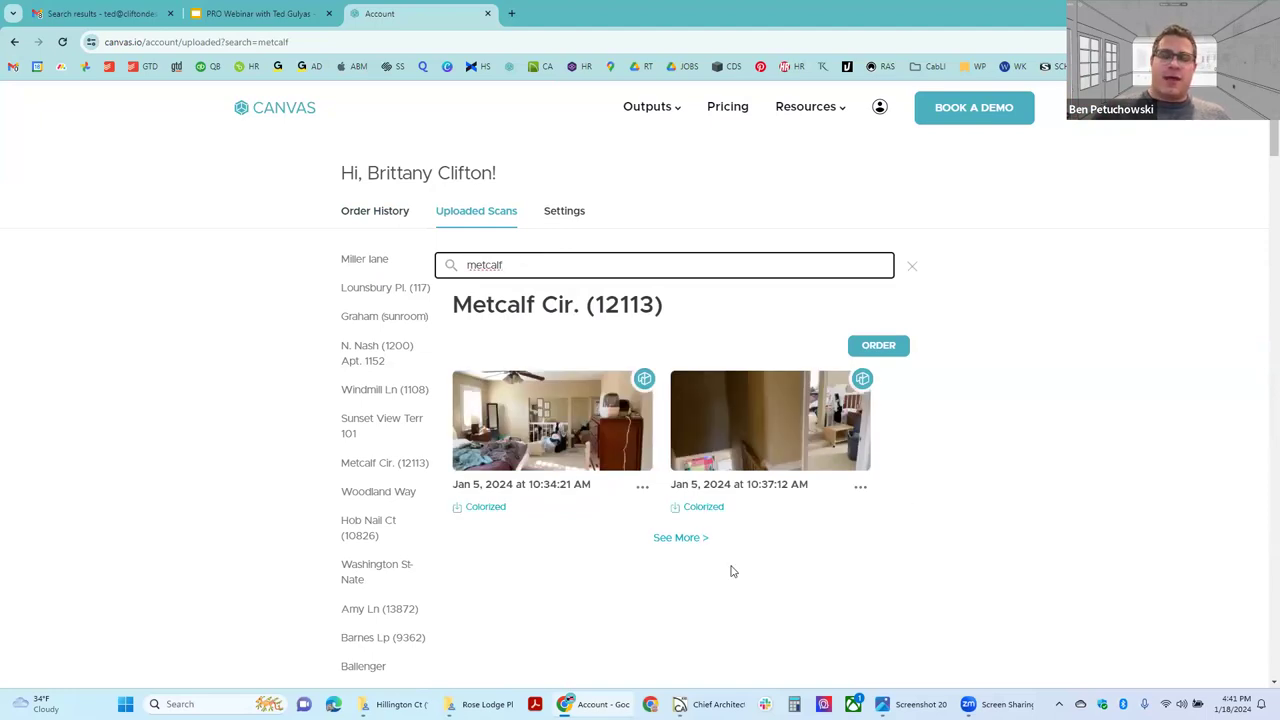
{"action": "left_click", "coordinate": [561, 465]}
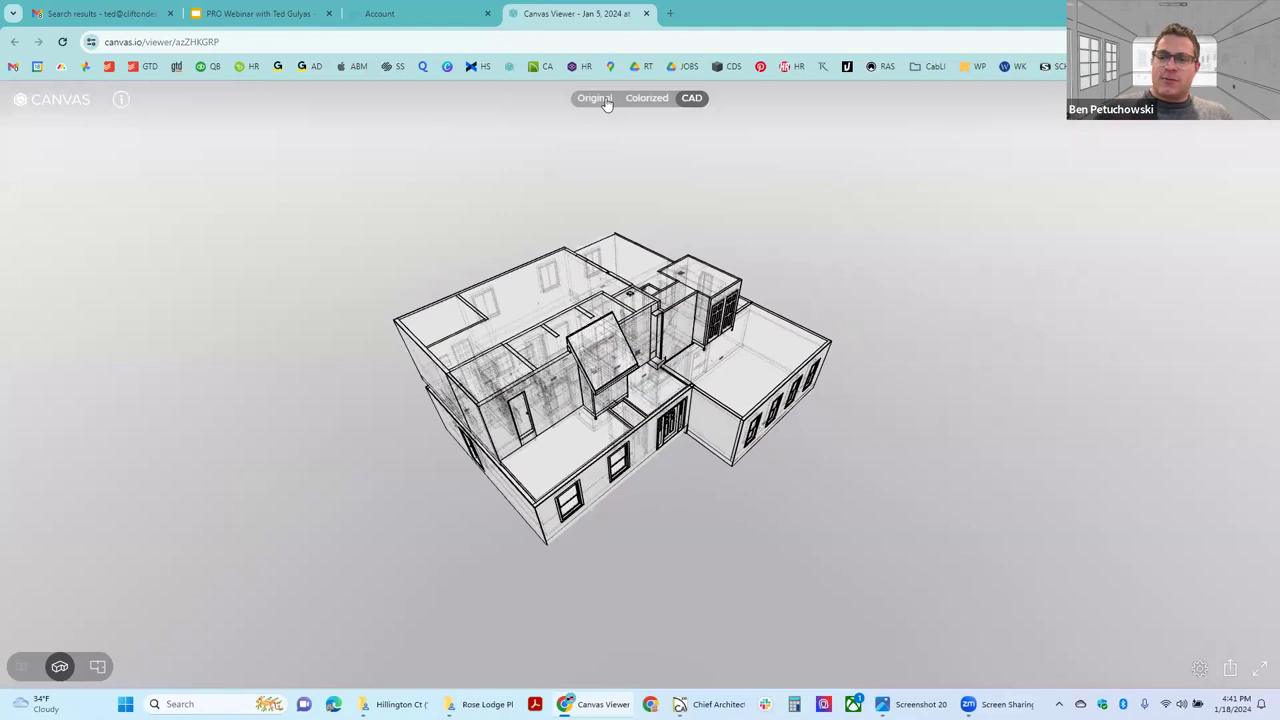
View both Metcalf Cir. scans in Original mode, each in its own tab
{"action": "left_click", "coordinate": [600, 100]}
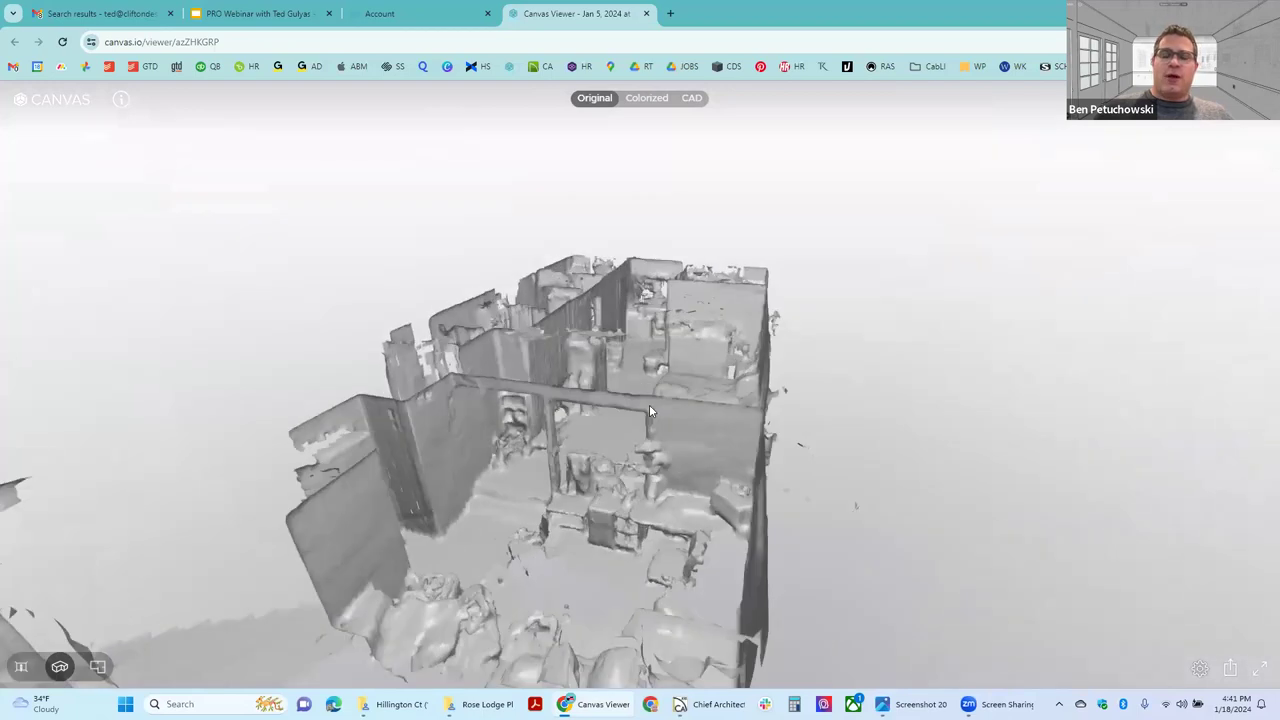
{"action": "left_click", "coordinate": [462, 20]}
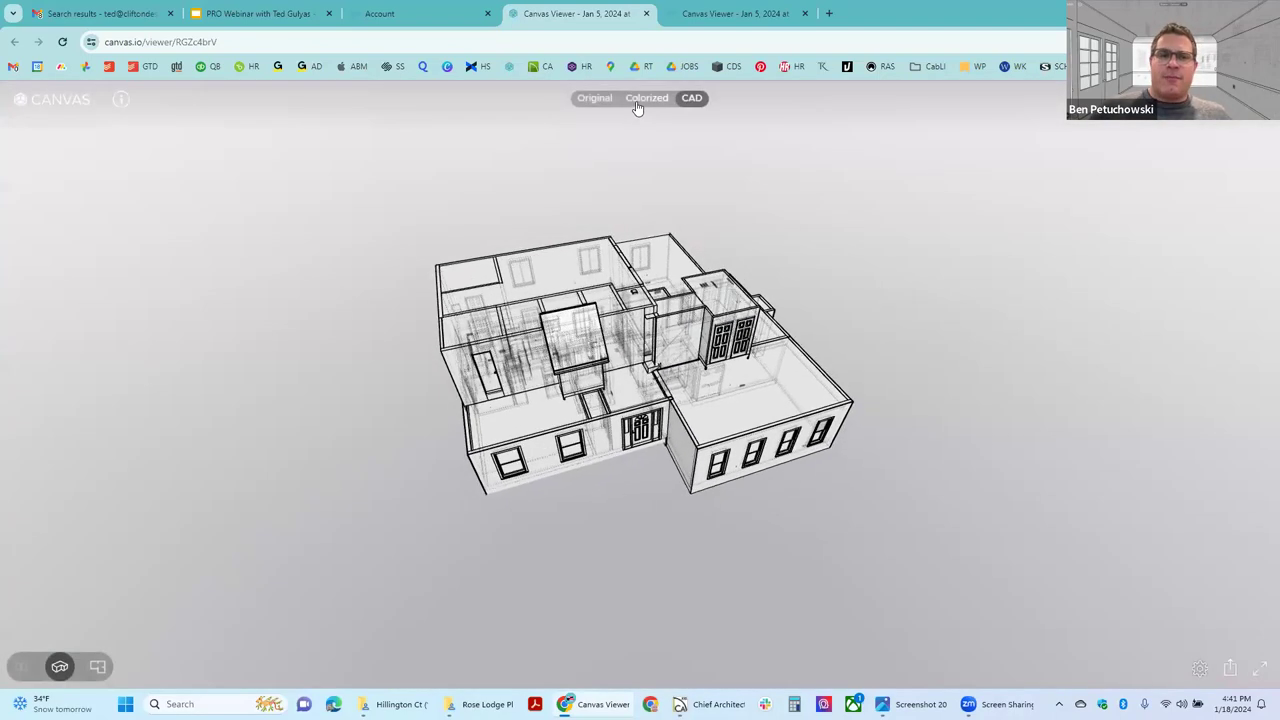
{"action": "left_click", "coordinate": [595, 98]}
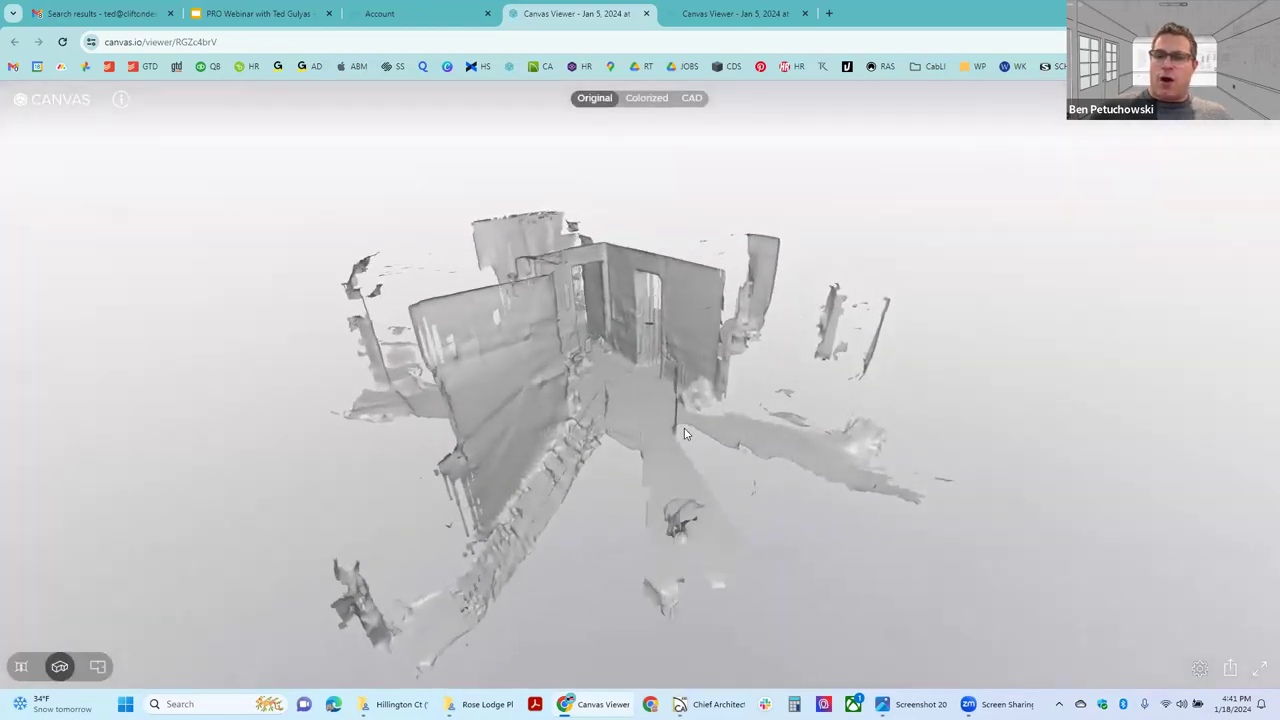
Orbit the second scan's grey mesh side-on, then return to the Metcalf scan list
{"action": "left_click_drag", "start_coordinate": [685, 433], "coordinate": [609, 386]}
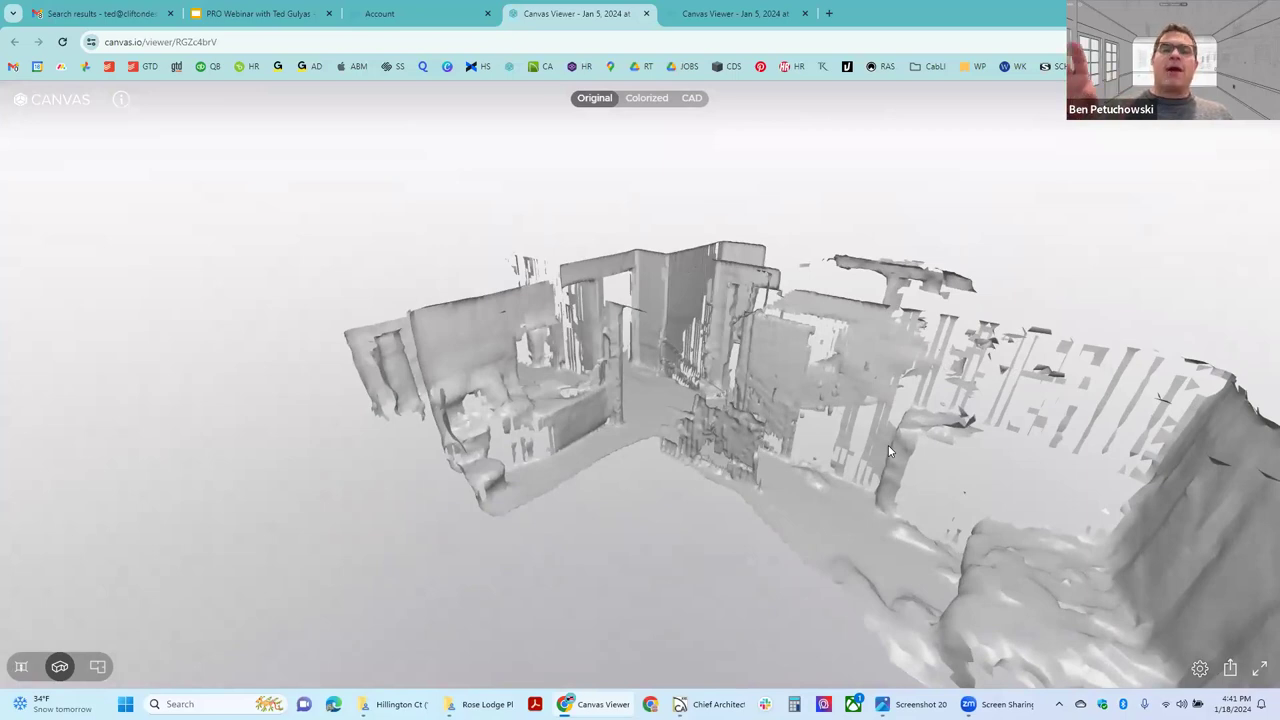
{"action": "left_click_drag", "start_coordinate": [680, 509], "coordinate": [882, 535]}
{"action": "left_click", "coordinate": [410, 13]}
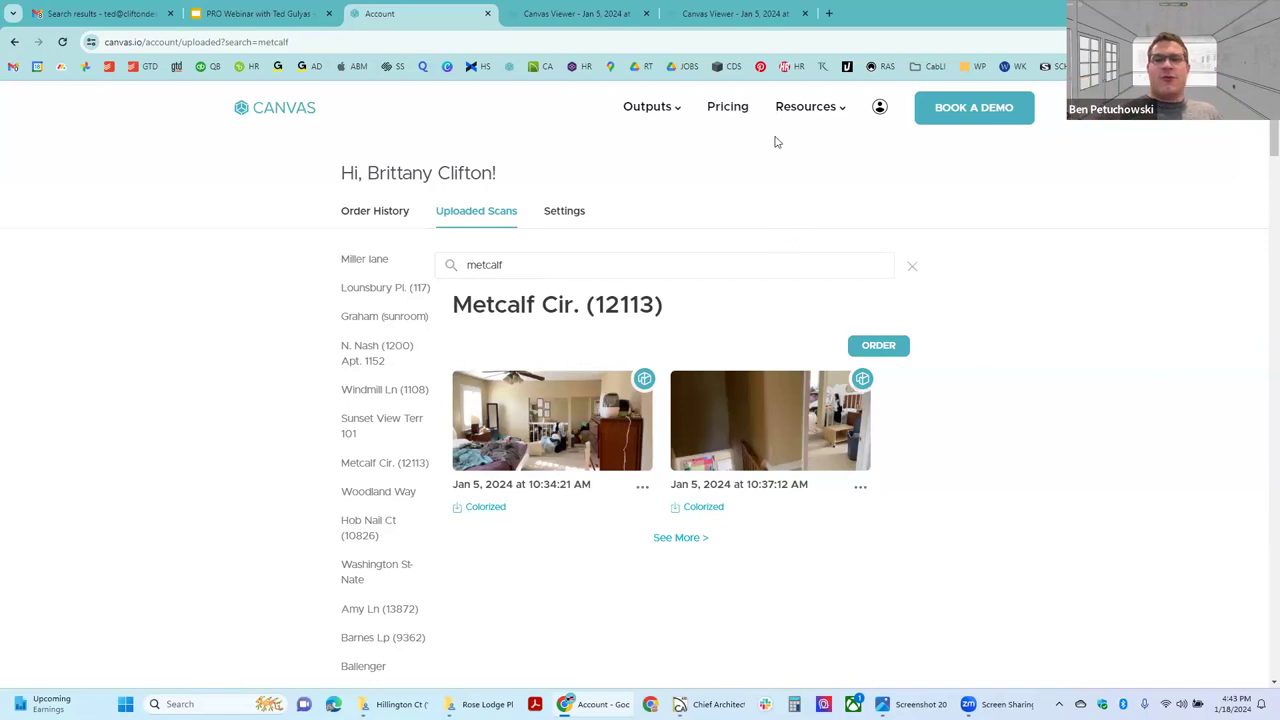
{"action": "mouse_move", "coordinate": [781, 266]}
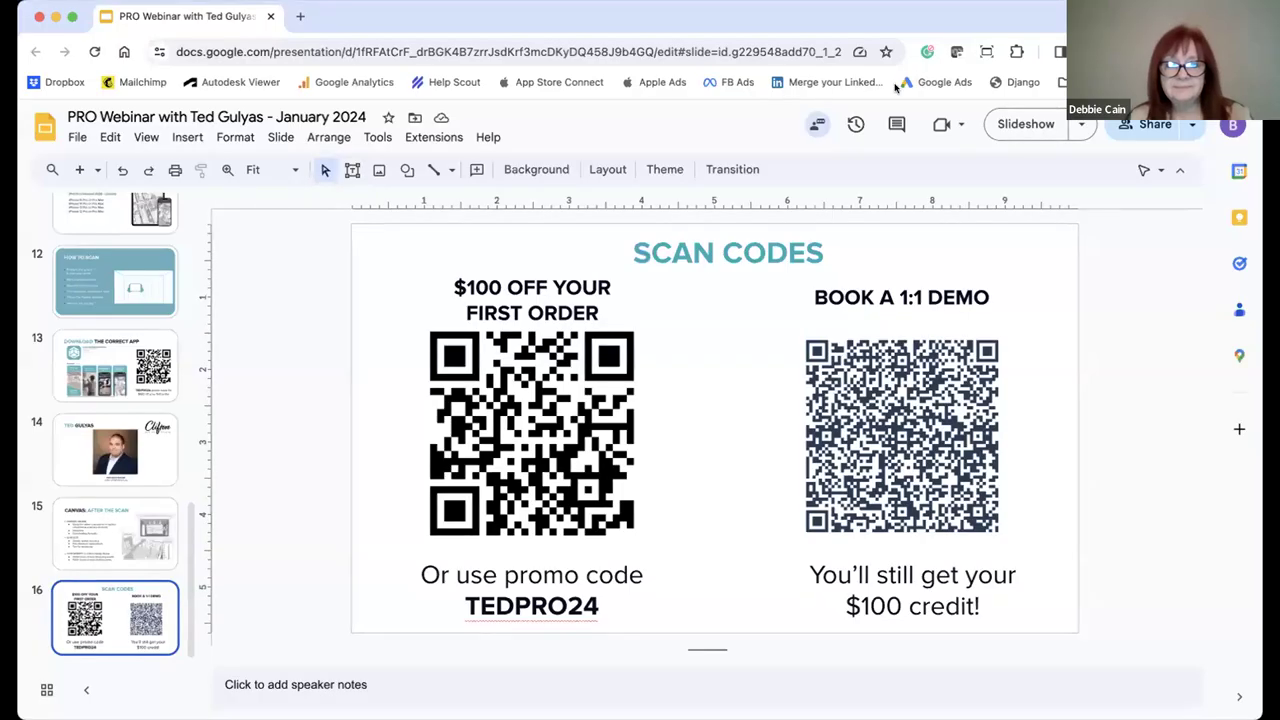
Start the Google Slides slideshow from the SCAN CODES slide
{"action": "left_click", "coordinate": [1002, 128]}
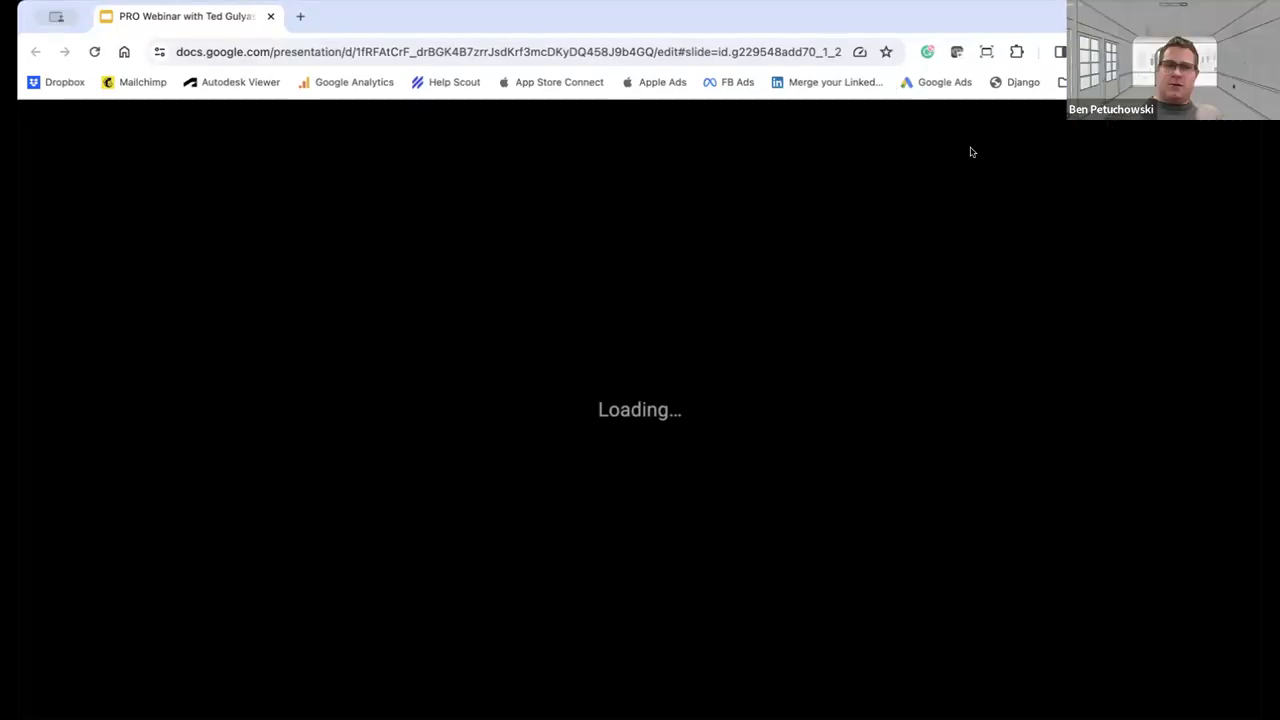